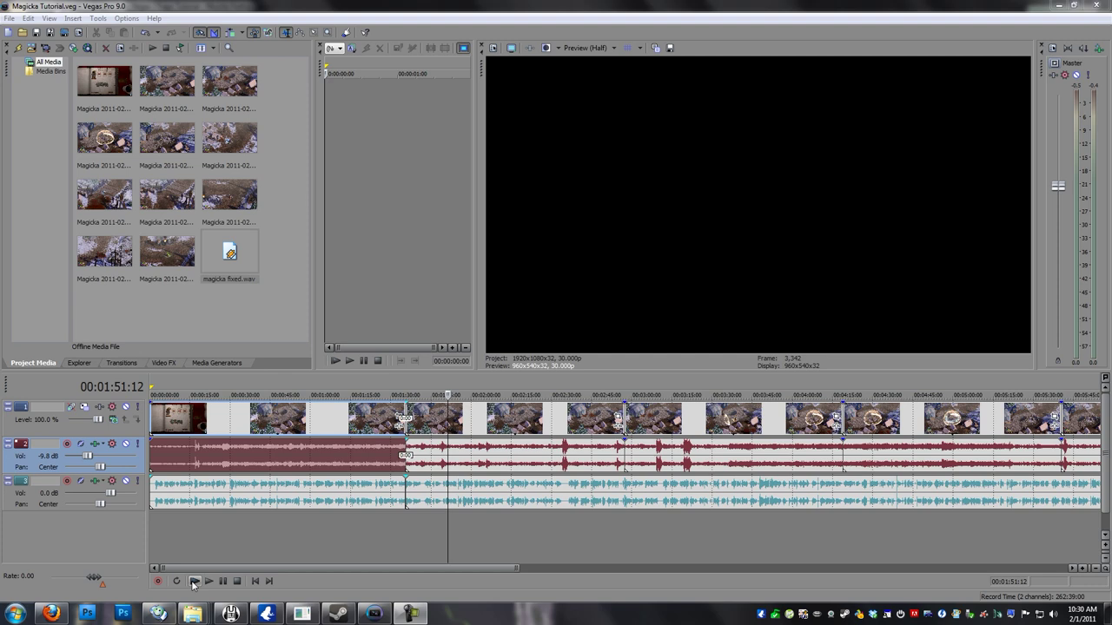
# Step: Bring up the FRAPS folder and select the eleven Magicka AVIs from first to last
pyautogui.moveTo(207, 615)
pyautogui.click(599, 534)
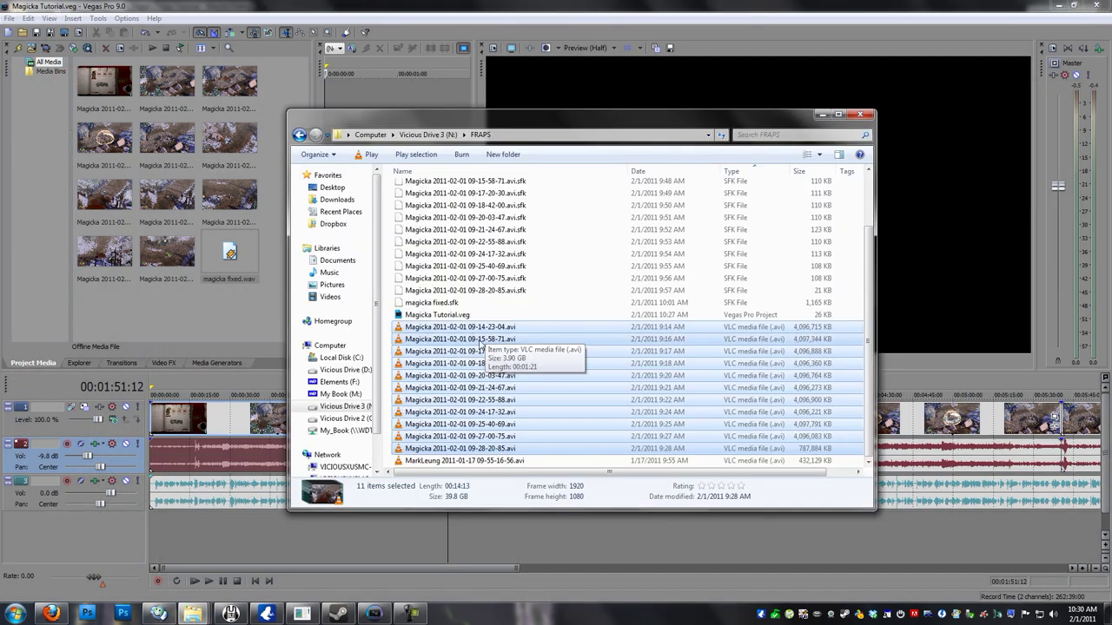
pyautogui.click(518, 328)
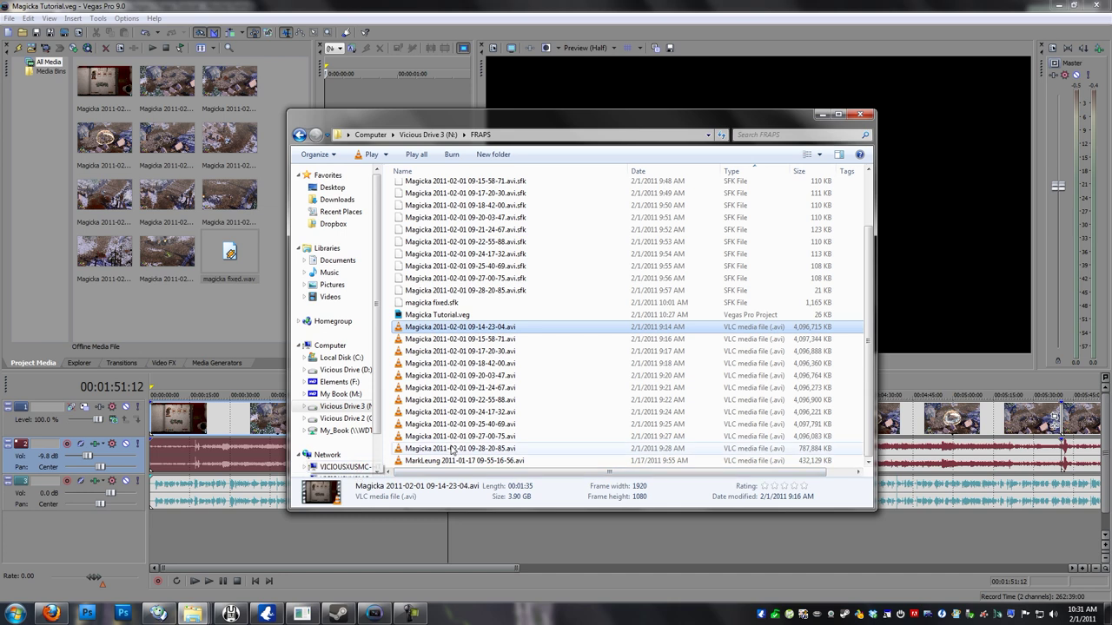
pyautogui.keyDown('shift'); pyautogui.click(420, 450); pyautogui.keyUp('shift')
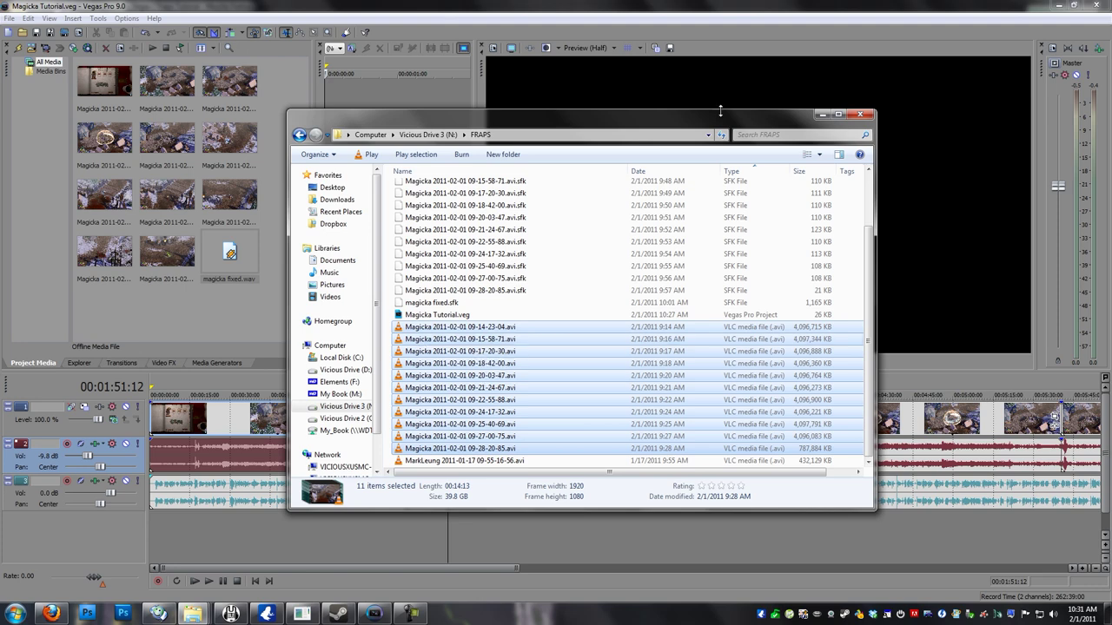
pyautogui.click(822, 114)
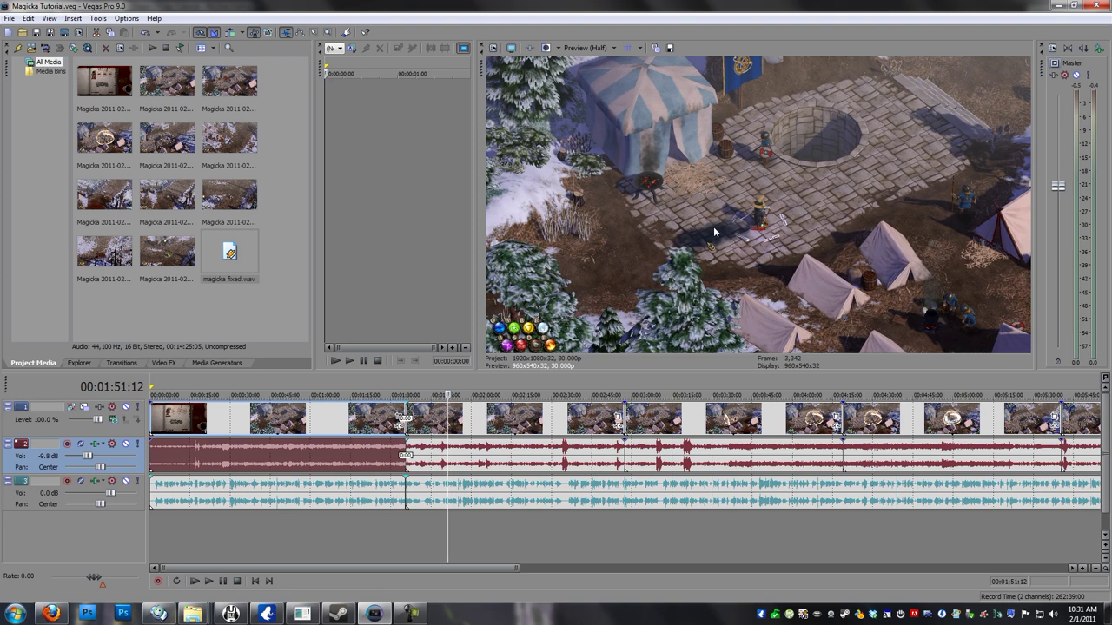
pyautogui.click(10, 18)
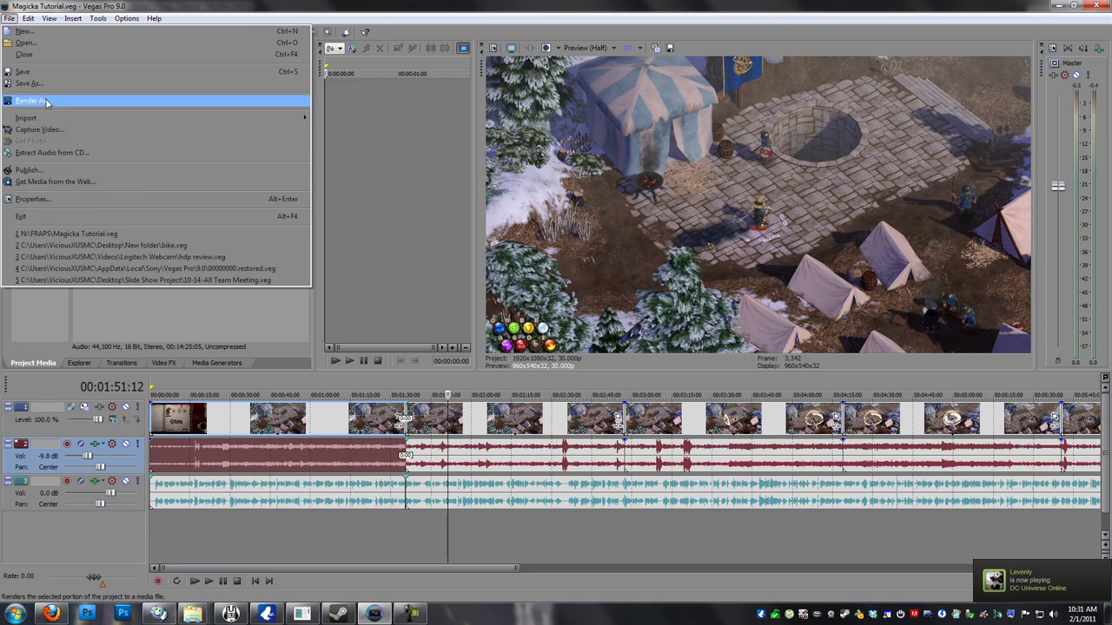
pyautogui.press('Escape')
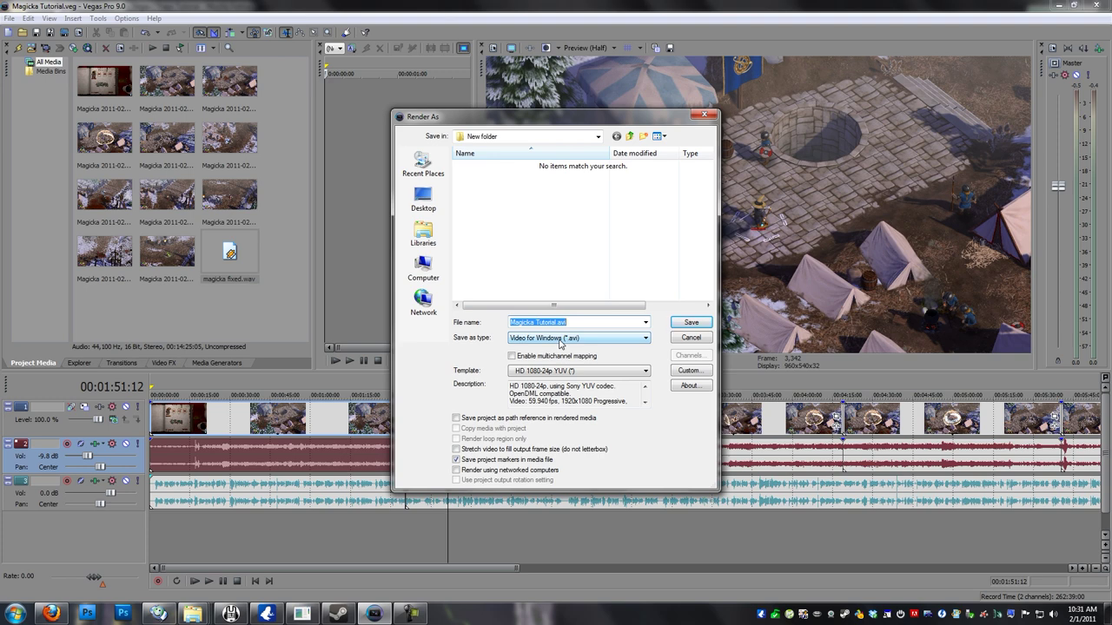
pyautogui.click(546, 339)
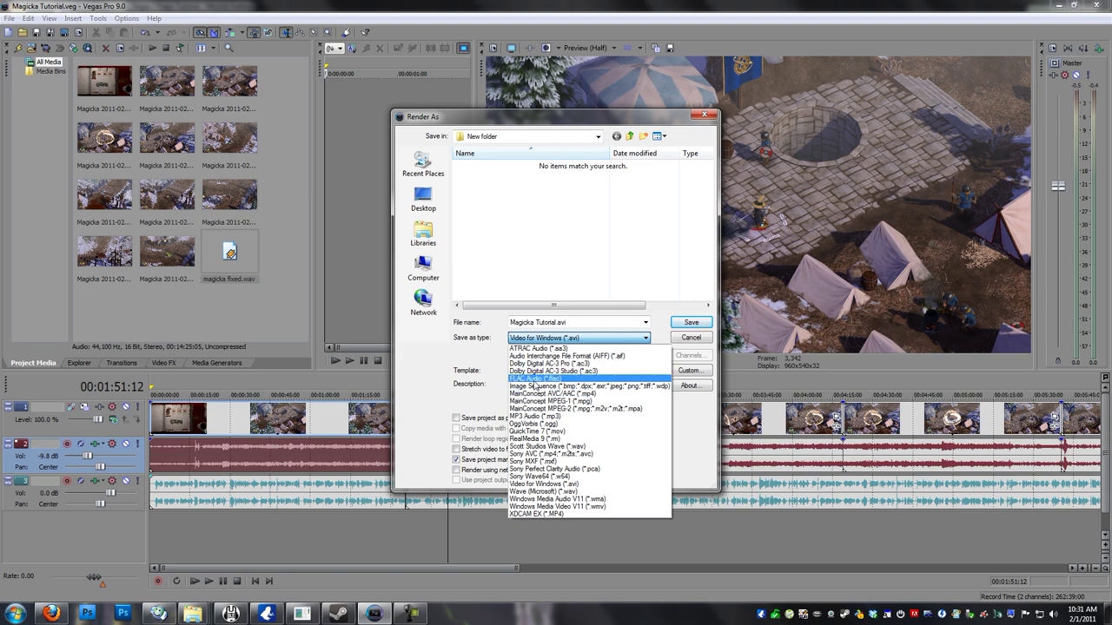
pyautogui.click(315, 384)
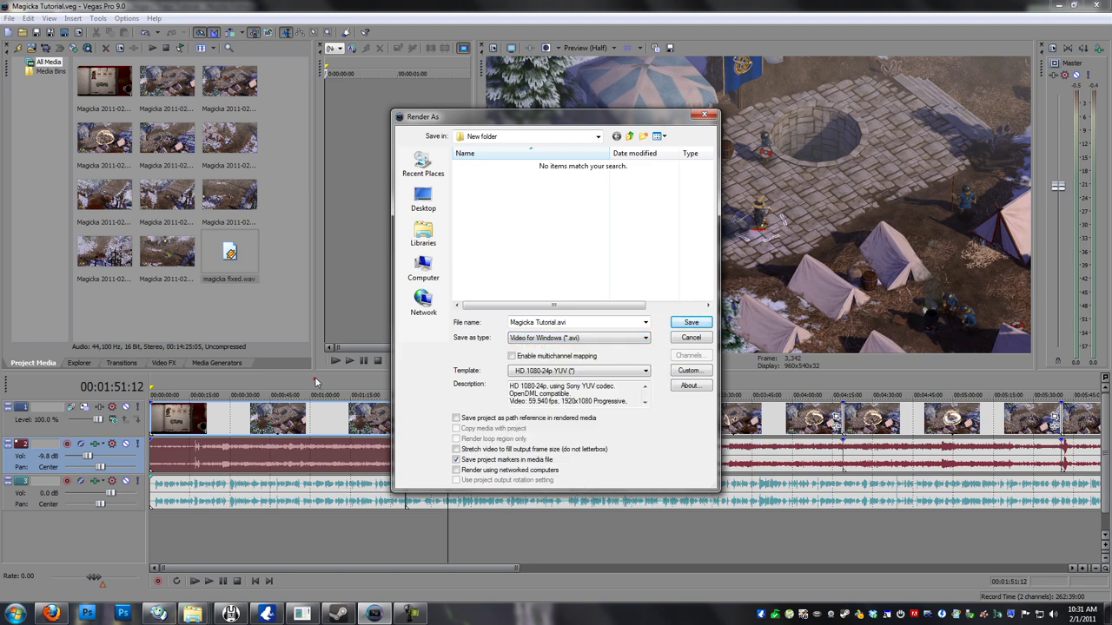
pyautogui.click(683, 339)
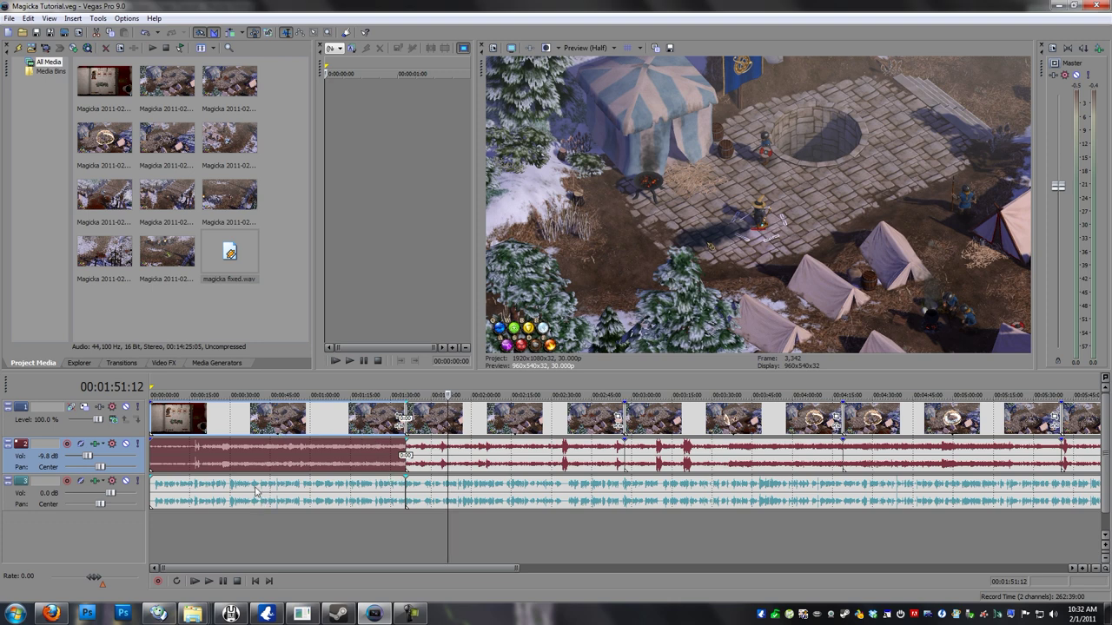
# Step: Move the playhead to about 31 seconds and select the red and teal audio events
pyautogui.click(234, 423)
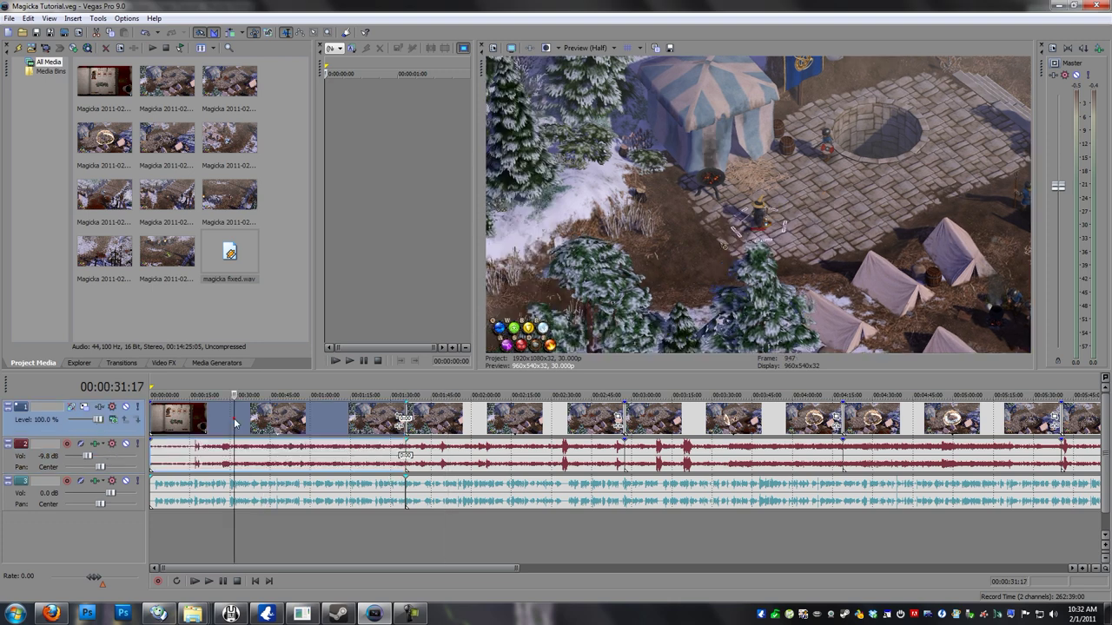
pyautogui.click(241, 455)
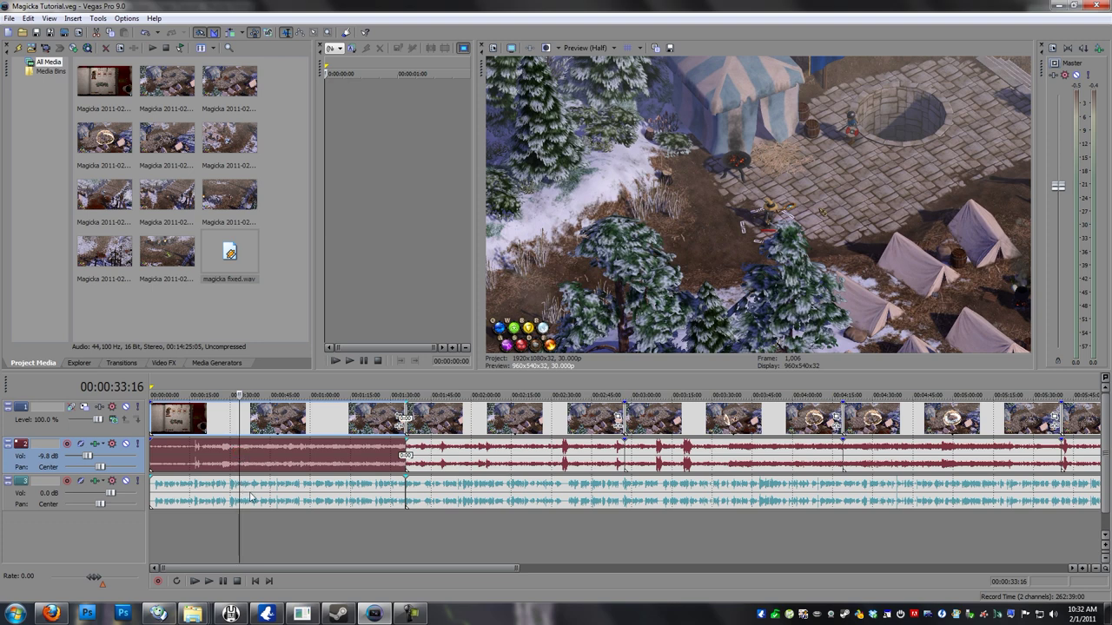
pyautogui.click(258, 497)
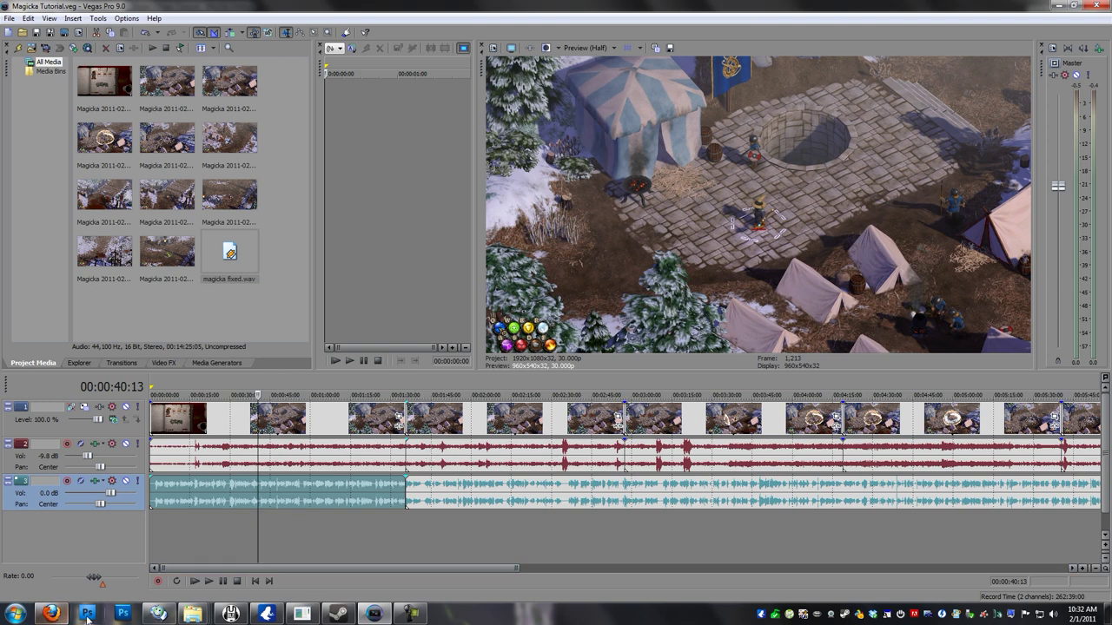
# Step: Open and dismiss Vegas's File menu, then switch to Firefox from the taskbar
pyautogui.click(8, 19)
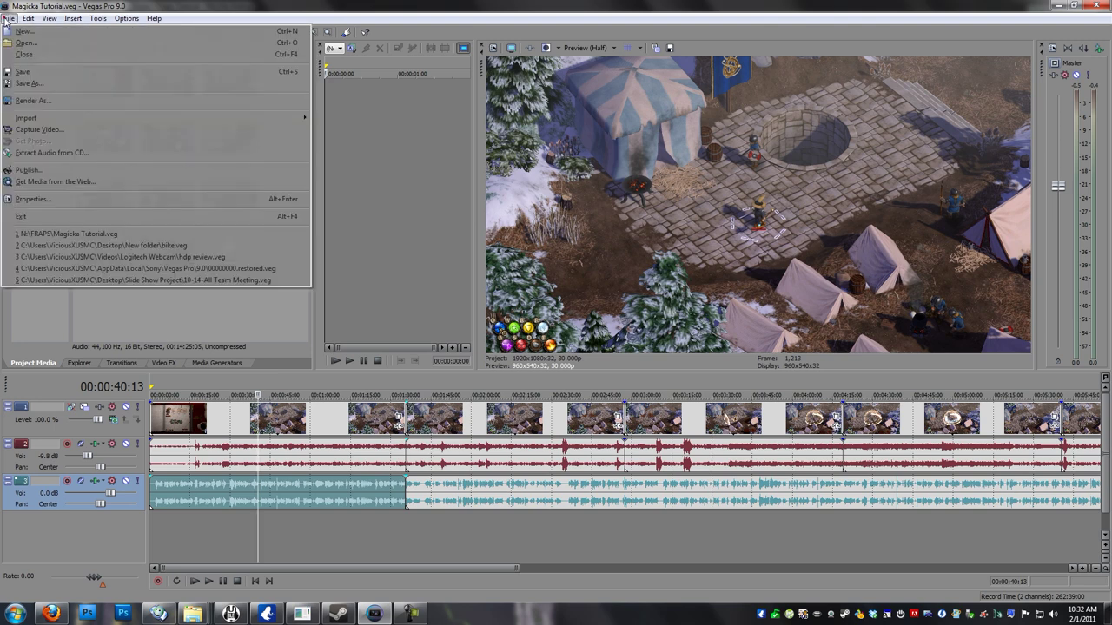
pyautogui.click(49, 614)
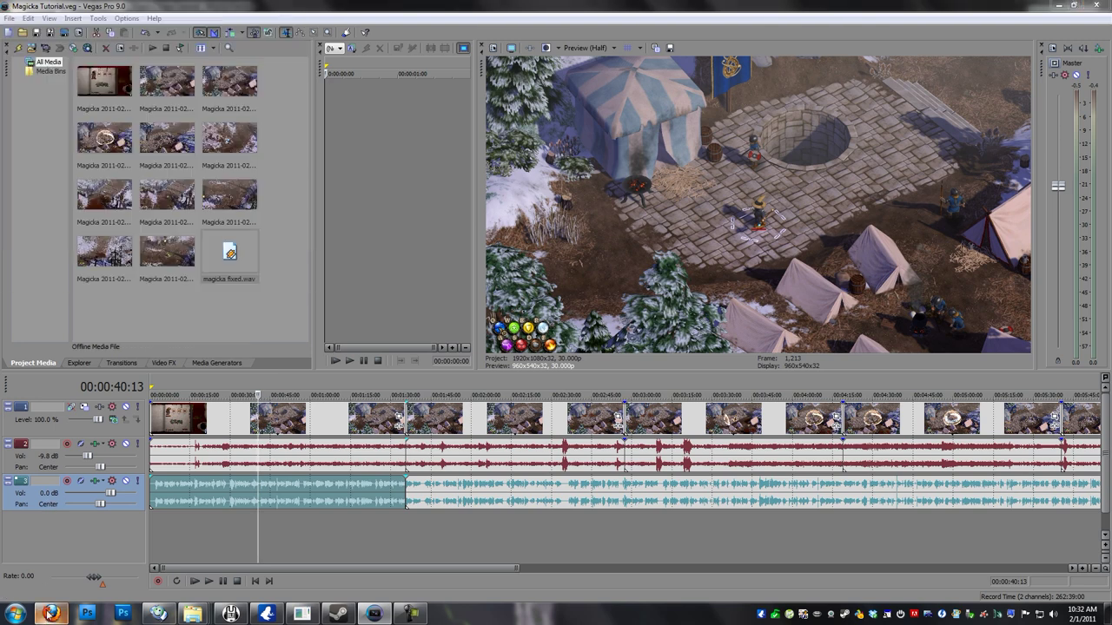
pyautogui.rightClick(49, 613)
pyautogui.click(292, 450)
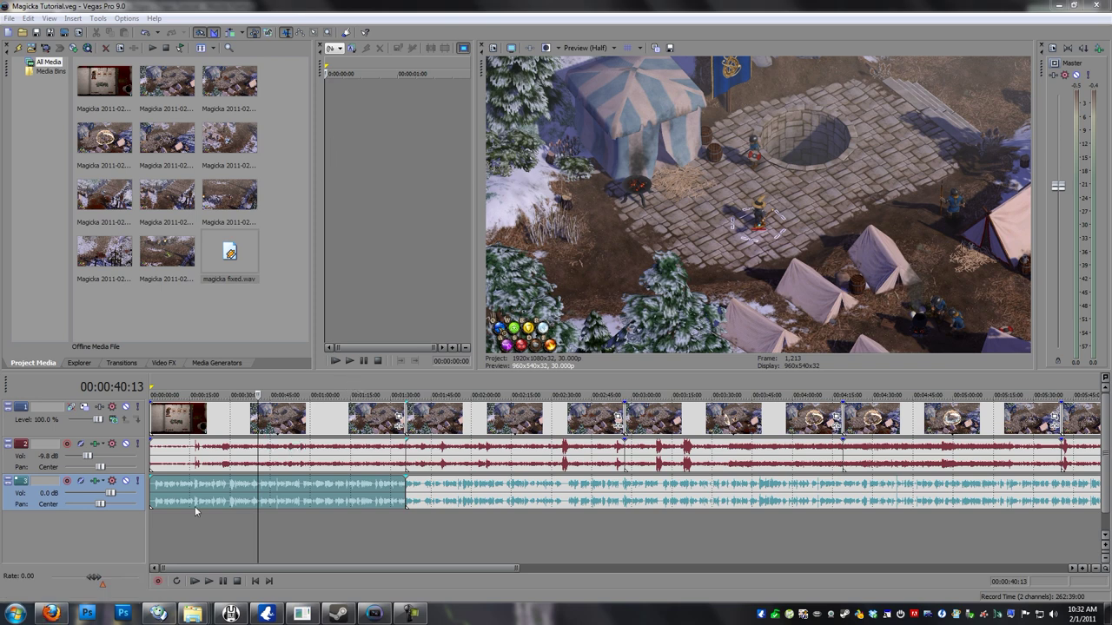
pyautogui.moveTo(52, 612)
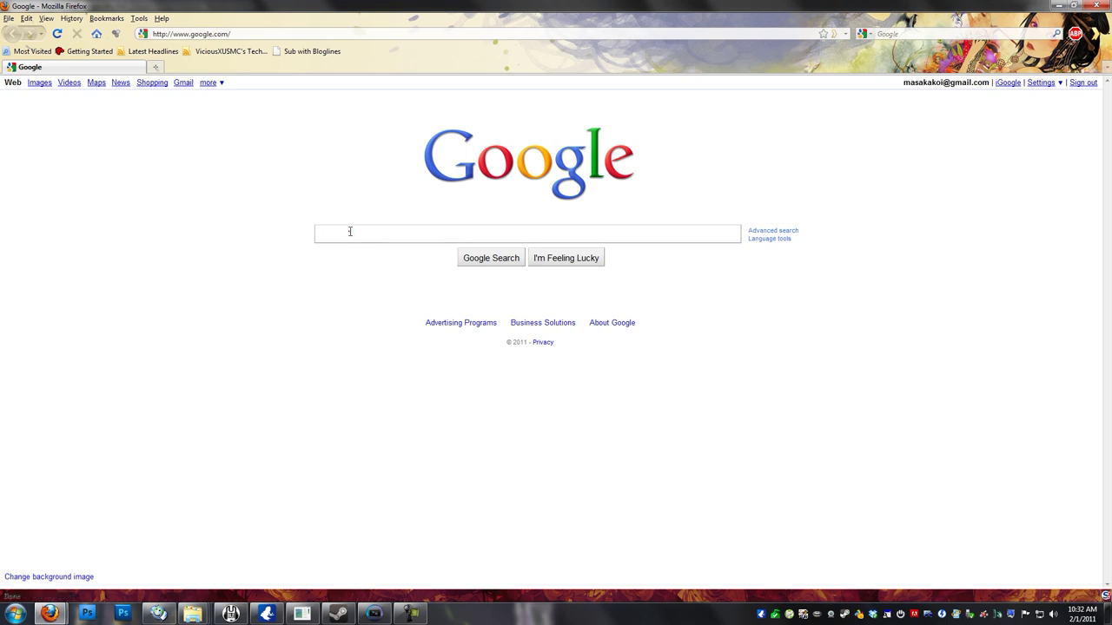
# Step: Search 'lagorthi', accept the 'lagarith' correction, open the Lagarith codec homepage, then minimize Firefox
pyautogui.write('lagorthi')
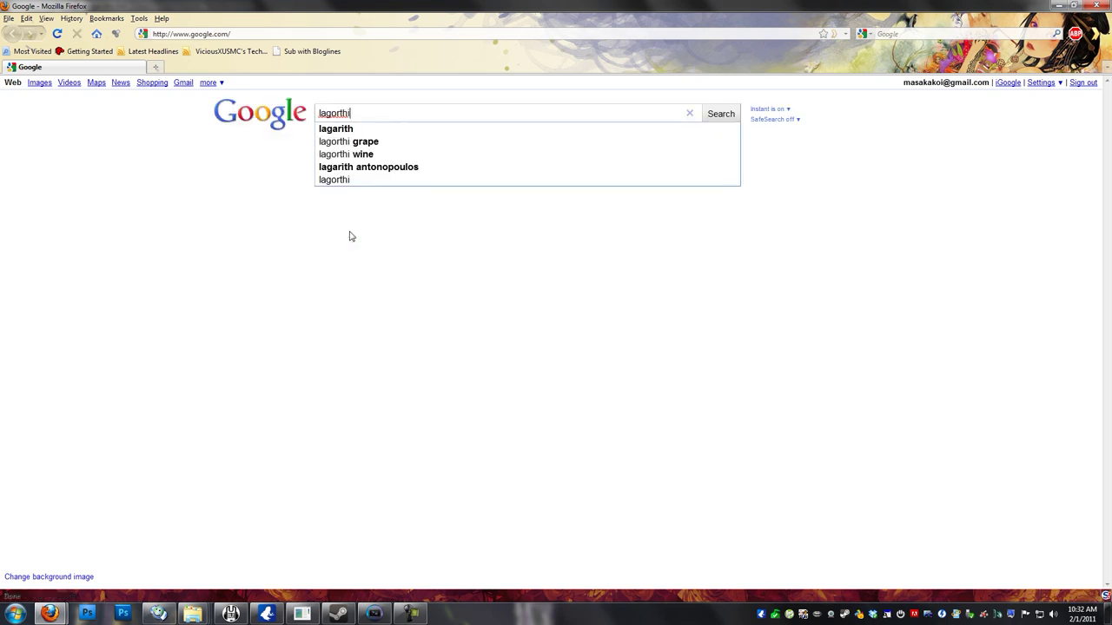
pyautogui.press('Return')
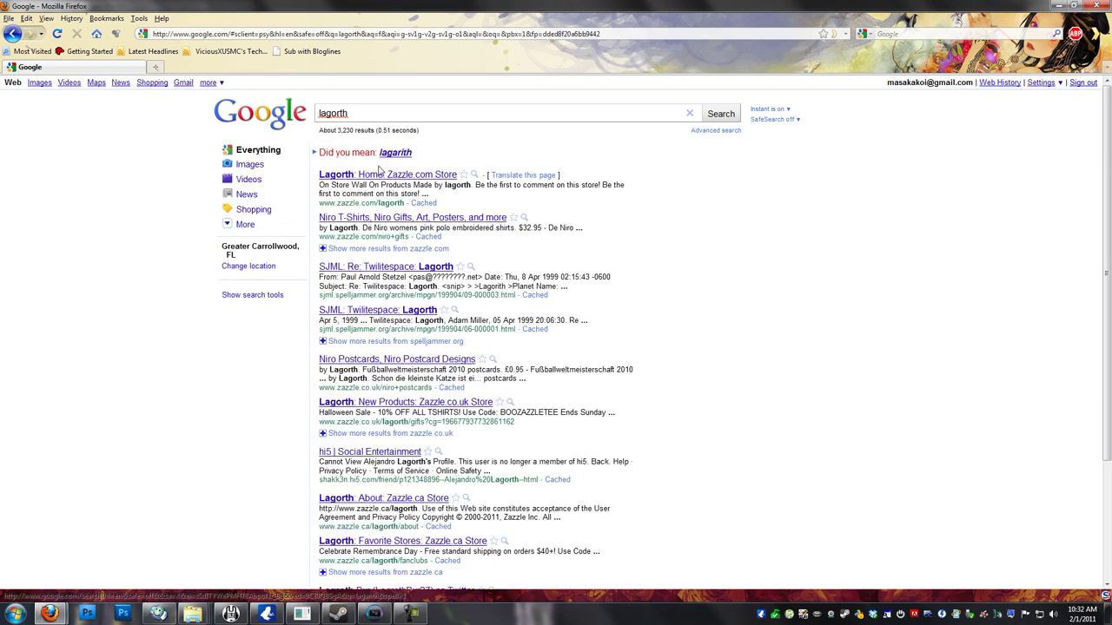
pyautogui.click(388, 153)
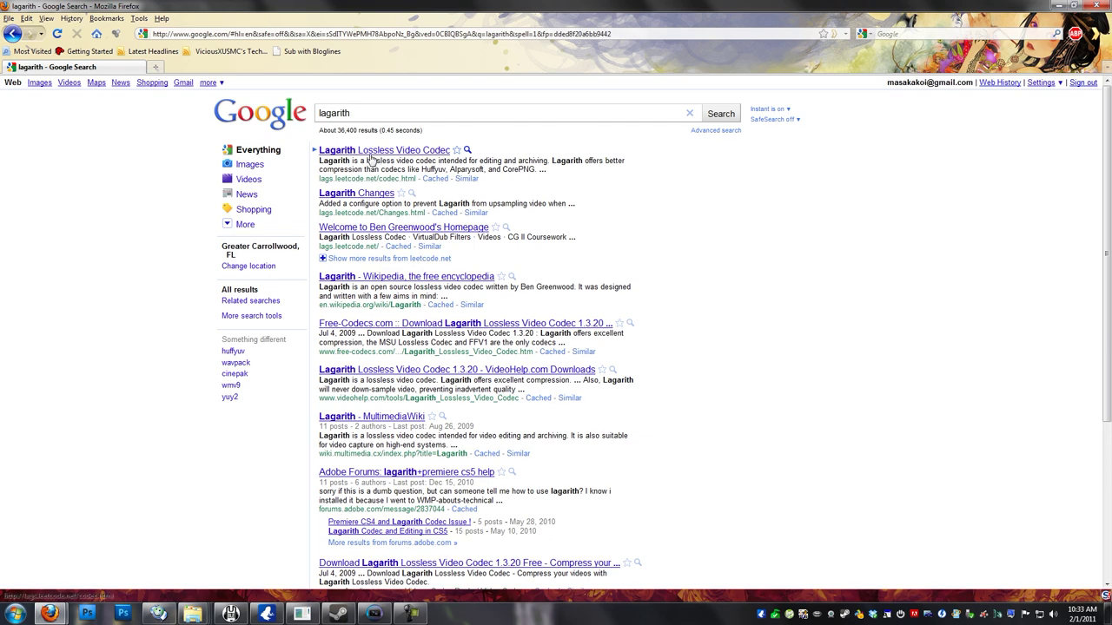
pyautogui.click(376, 152)
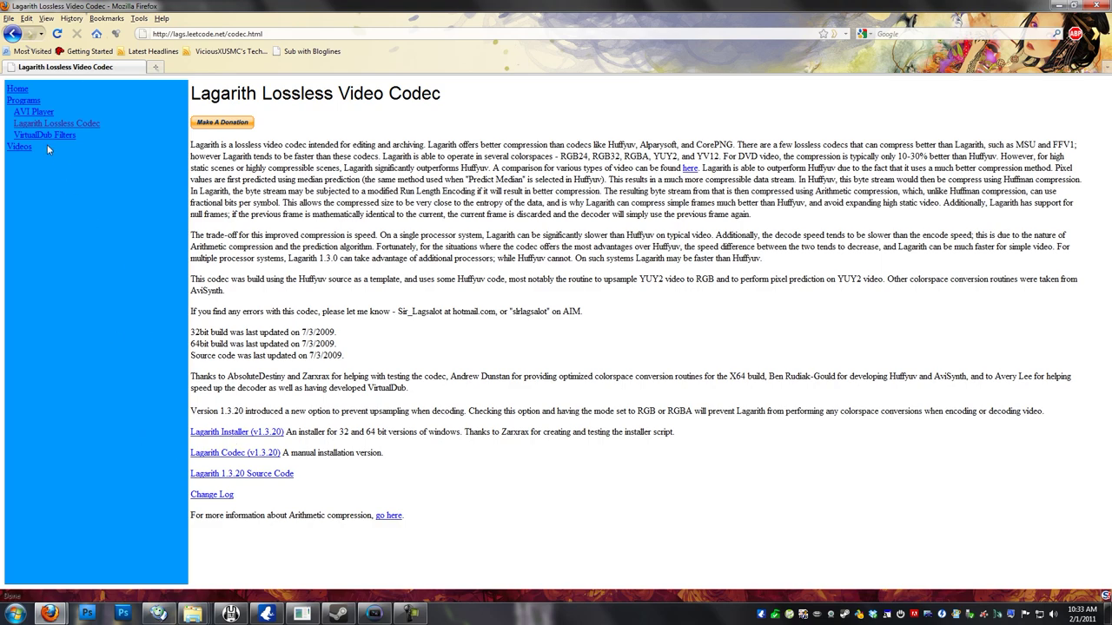
pyautogui.click(1058, 7)
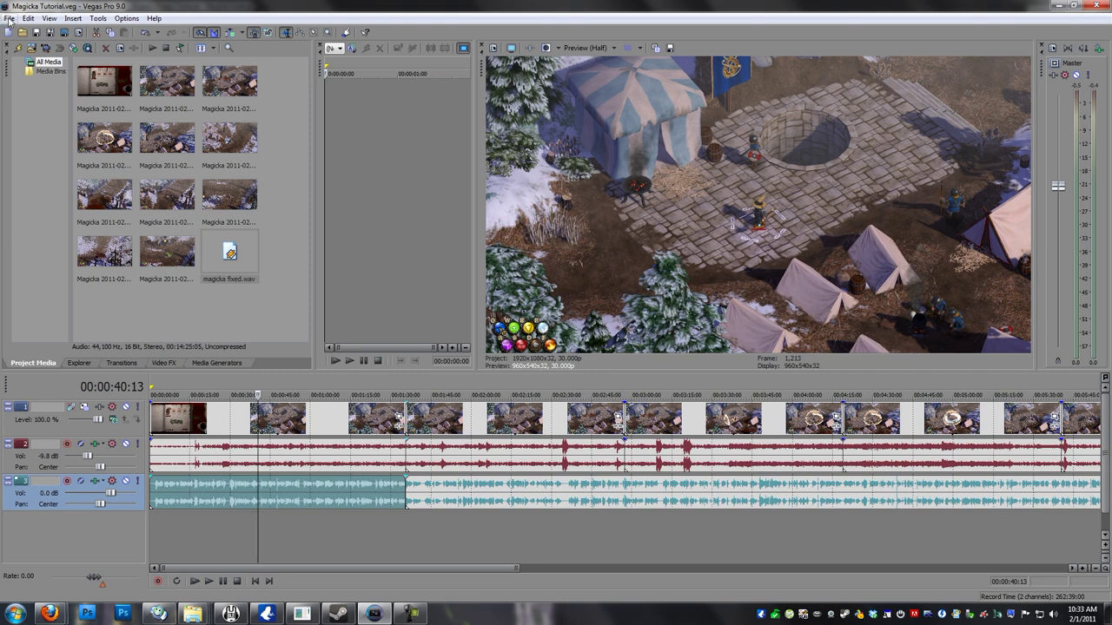
# Step: Start a Render As with the Video for Windows AVI format and open its custom settings
pyautogui.click(9, 19)
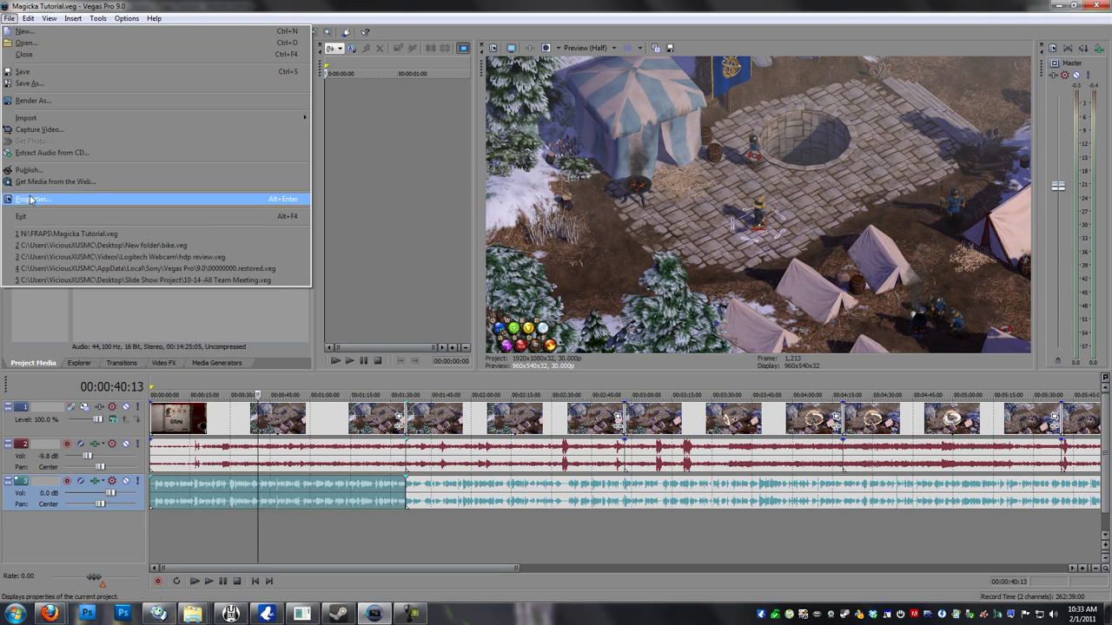
pyautogui.click(26, 100)
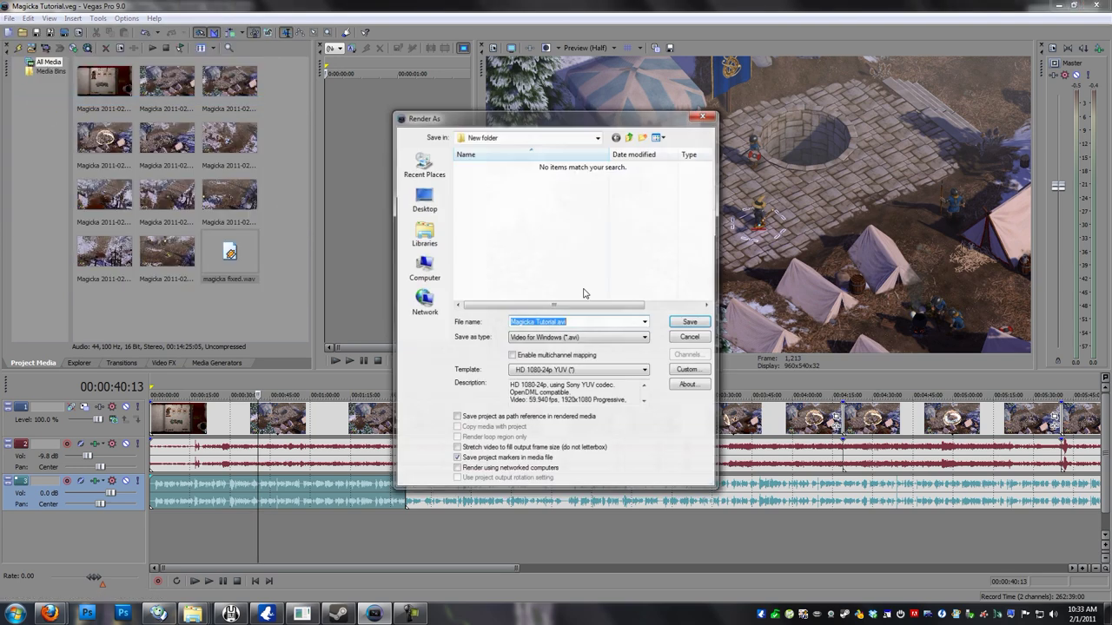
pyautogui.click(560, 339)
pyautogui.click(550, 484)
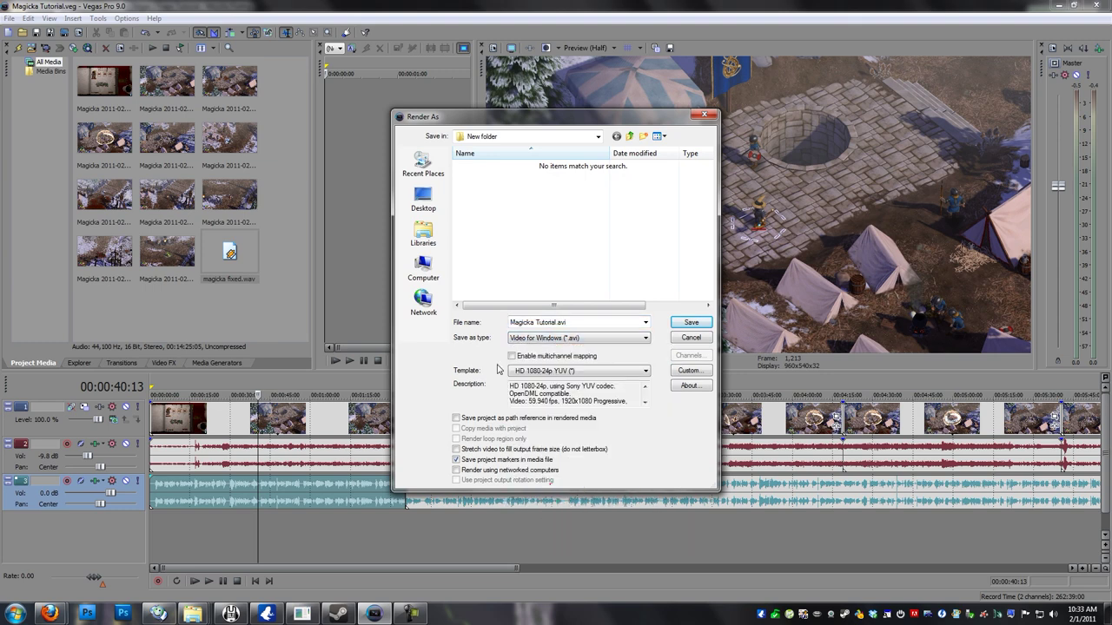
pyautogui.click(691, 371)
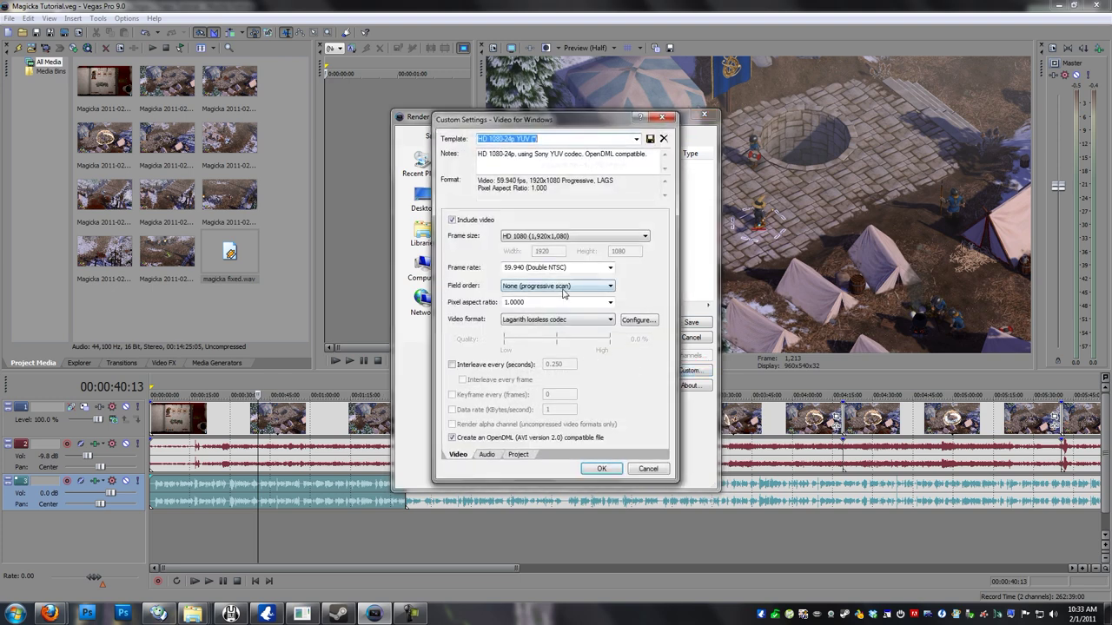
# Step: Use the Lagarith lossless codec and change the frame rate from 59.940 to 30
pyautogui.click(545, 323)
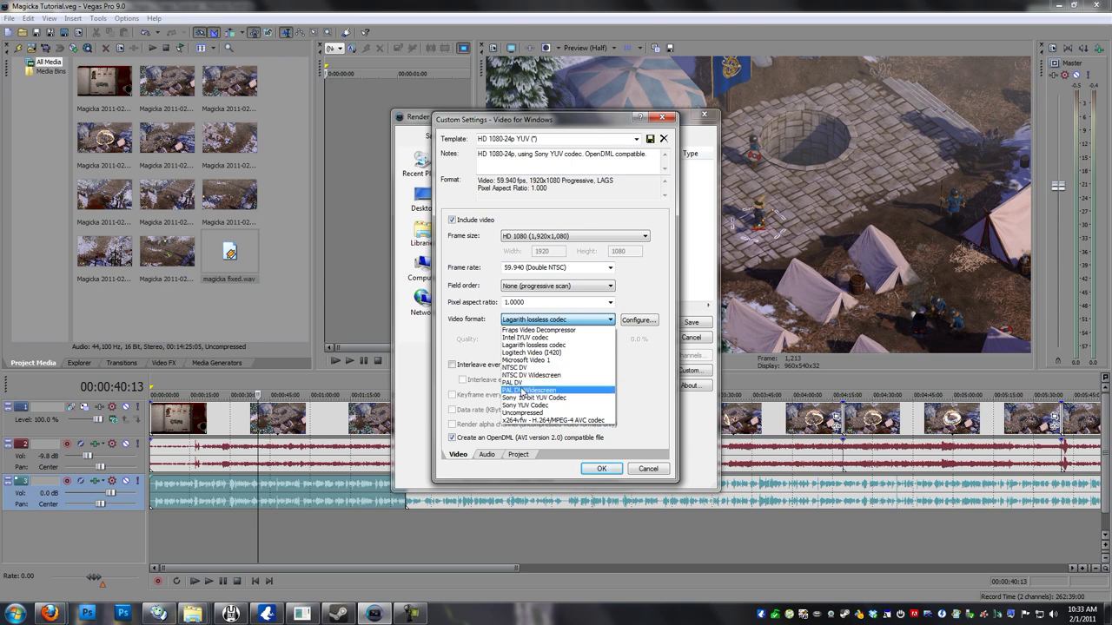
pyautogui.click(543, 346)
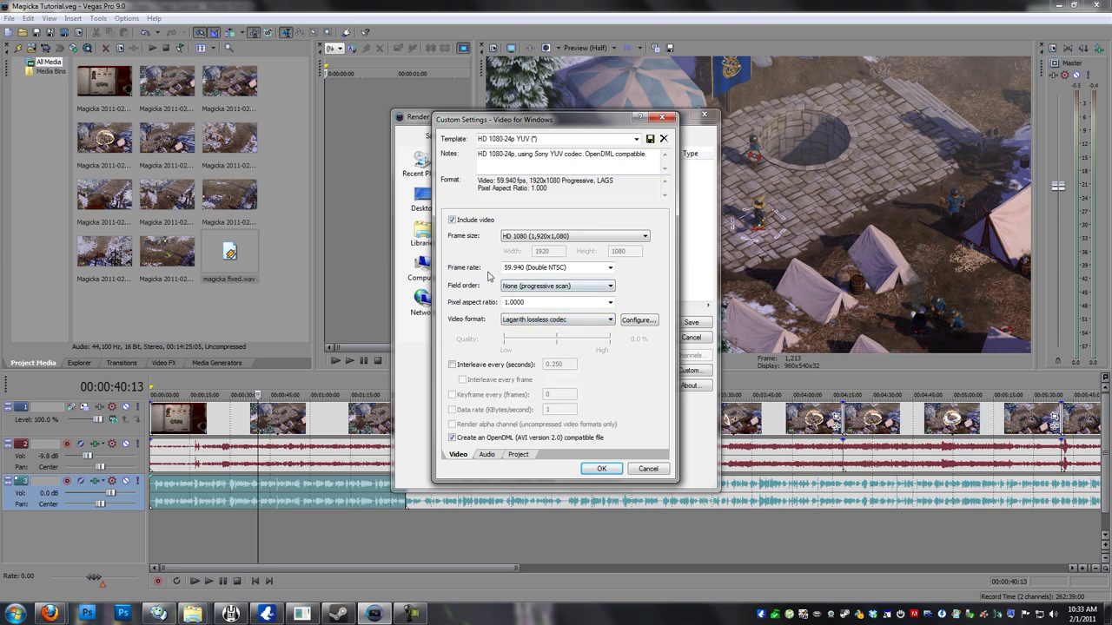
pyautogui.click(639, 320)
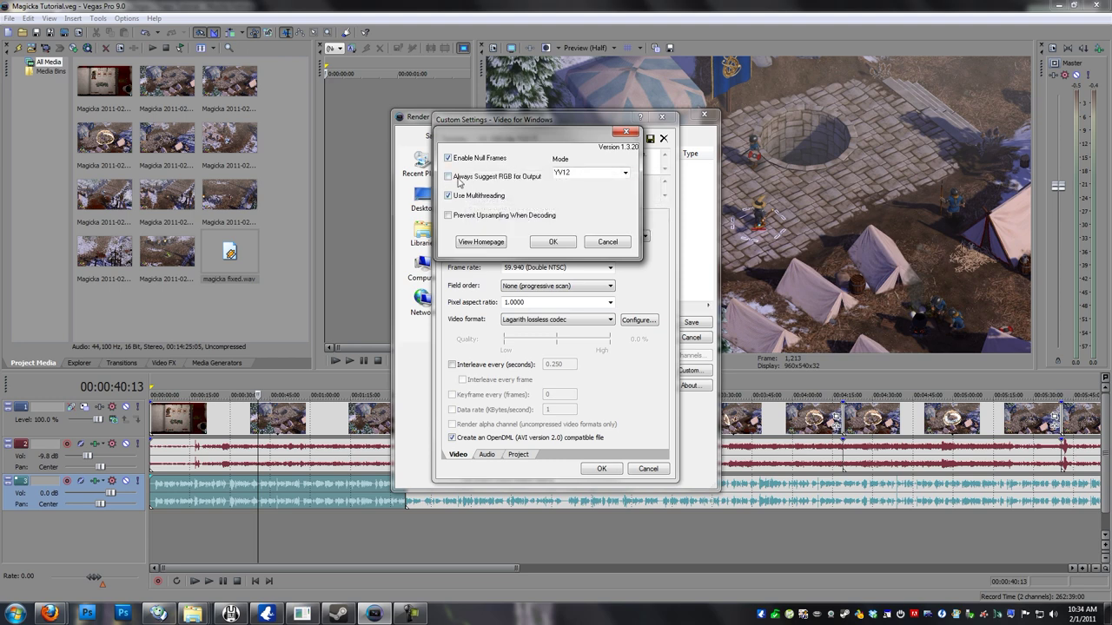
pyautogui.click(551, 245)
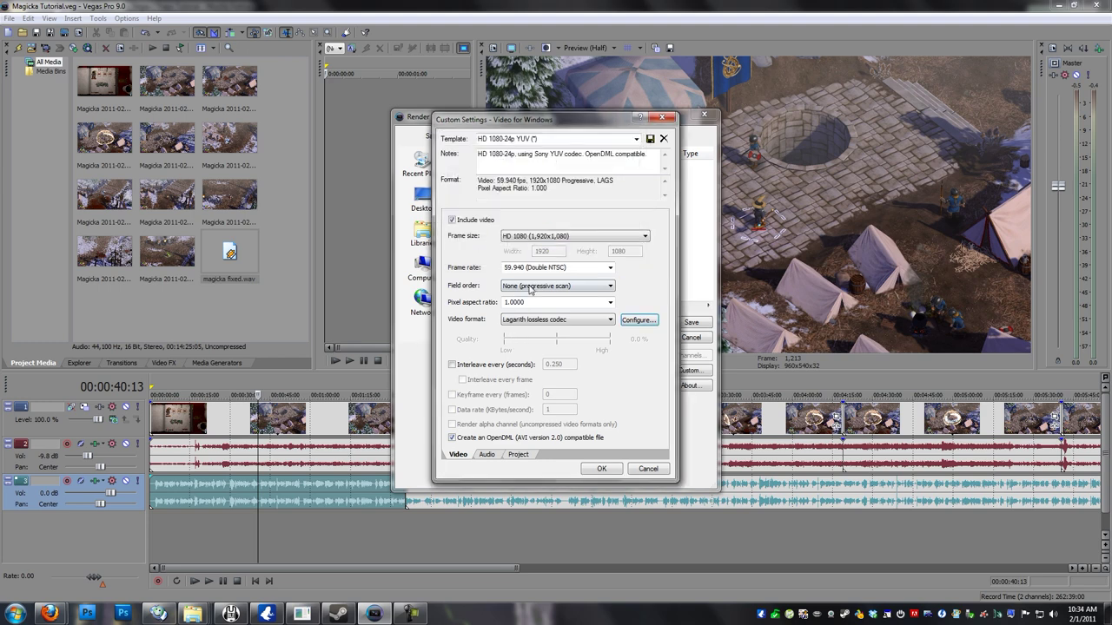
pyautogui.click(602, 266)
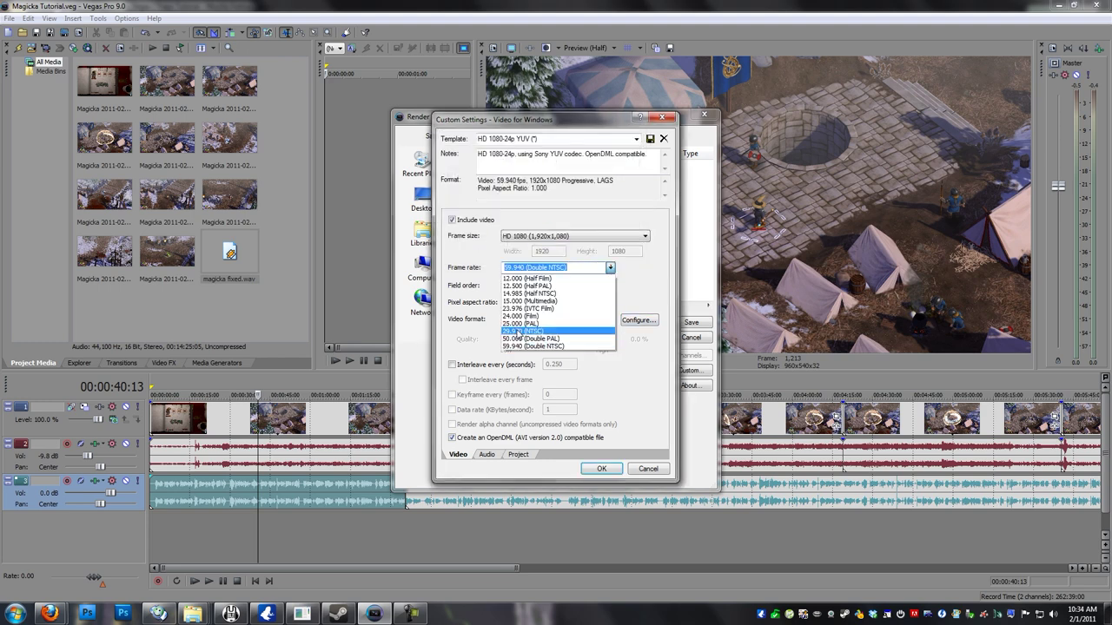
pyautogui.click(578, 270)
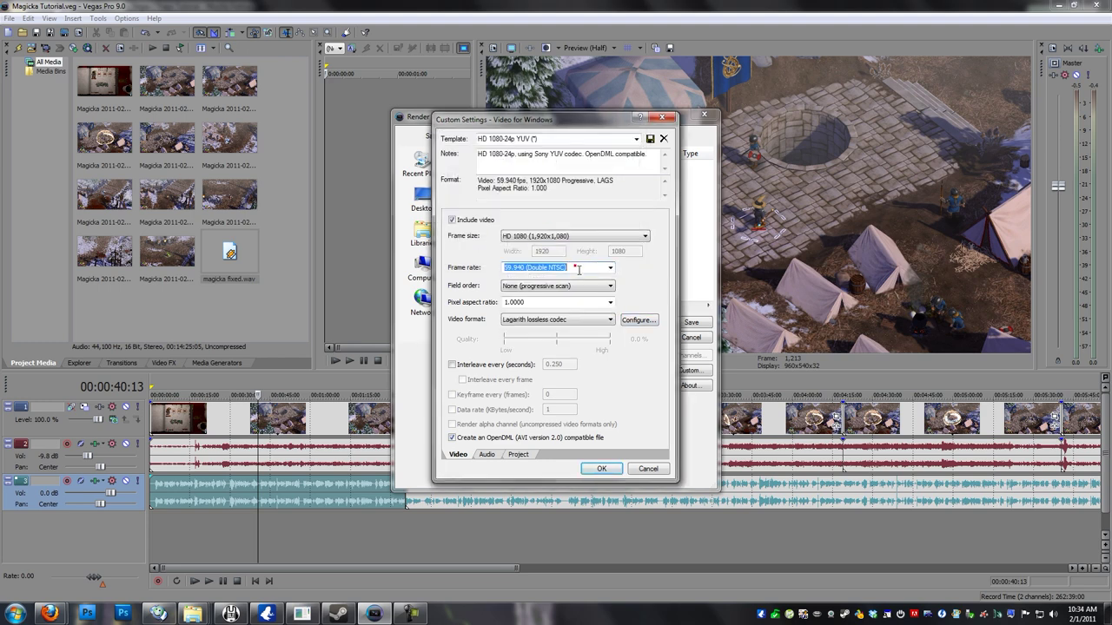
pyautogui.write('30')
# Step: Include 44,100 Hz 16-bit stereo PCM audio in the template and confirm the custom settings
pyautogui.click(488, 456)
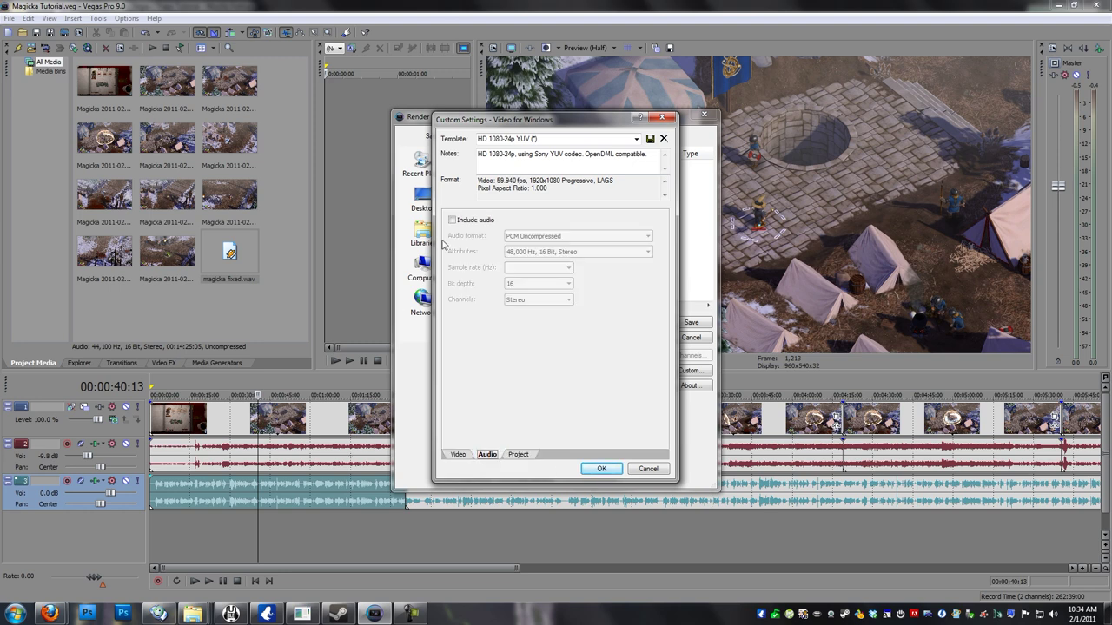
pyautogui.click(451, 220)
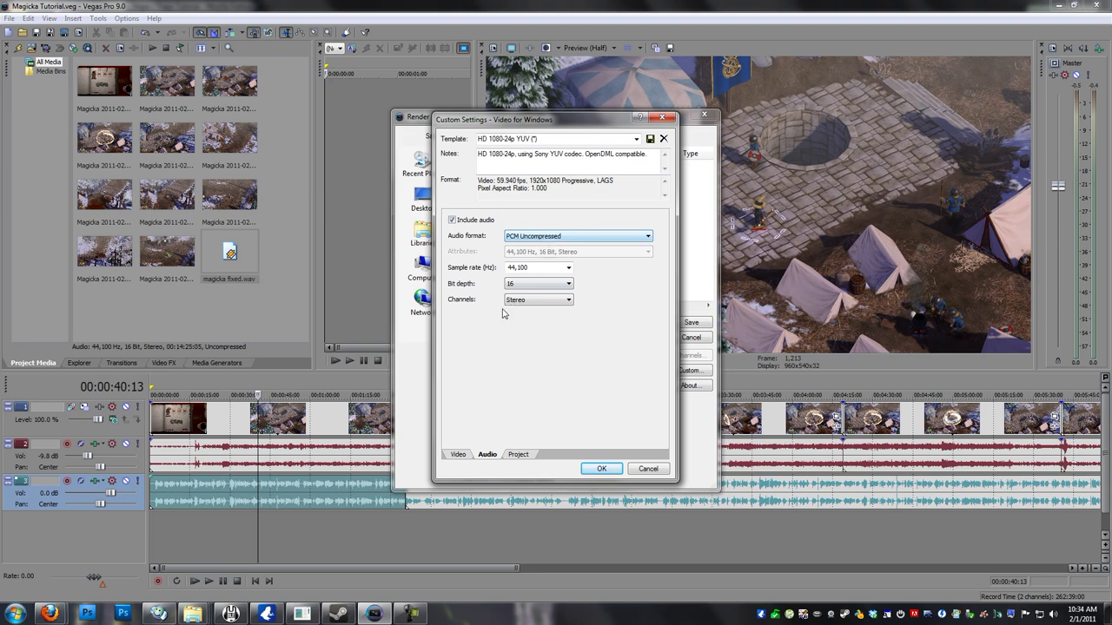
pyautogui.click(600, 469)
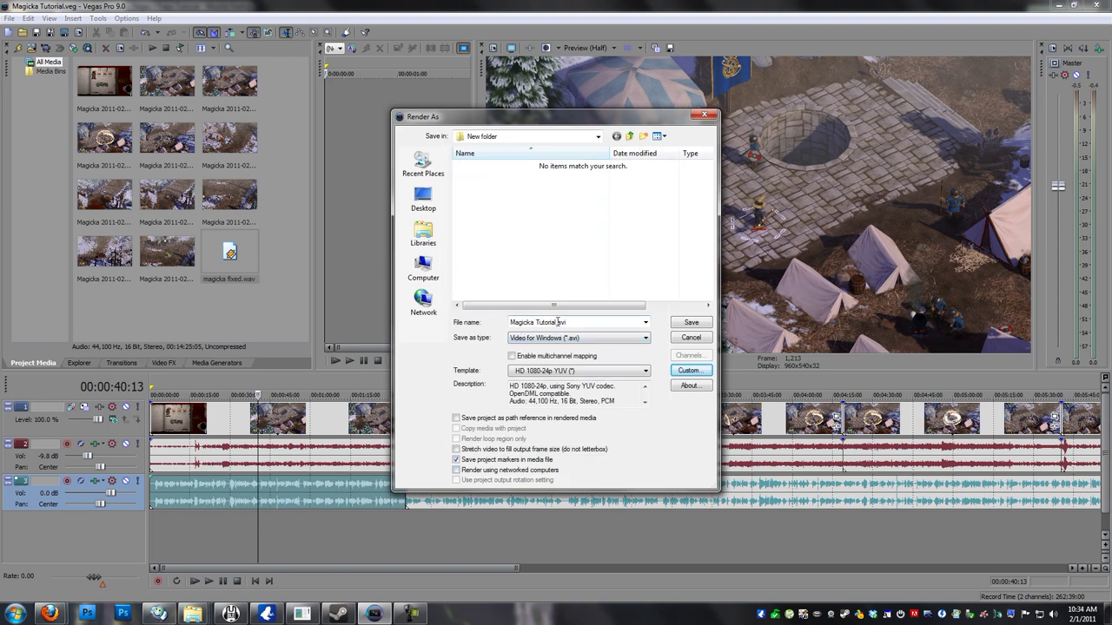
# Step: Save the render to Vicious Drive (D:) and start rendering Magicka Tutorial.avi
pyautogui.click(425, 271)
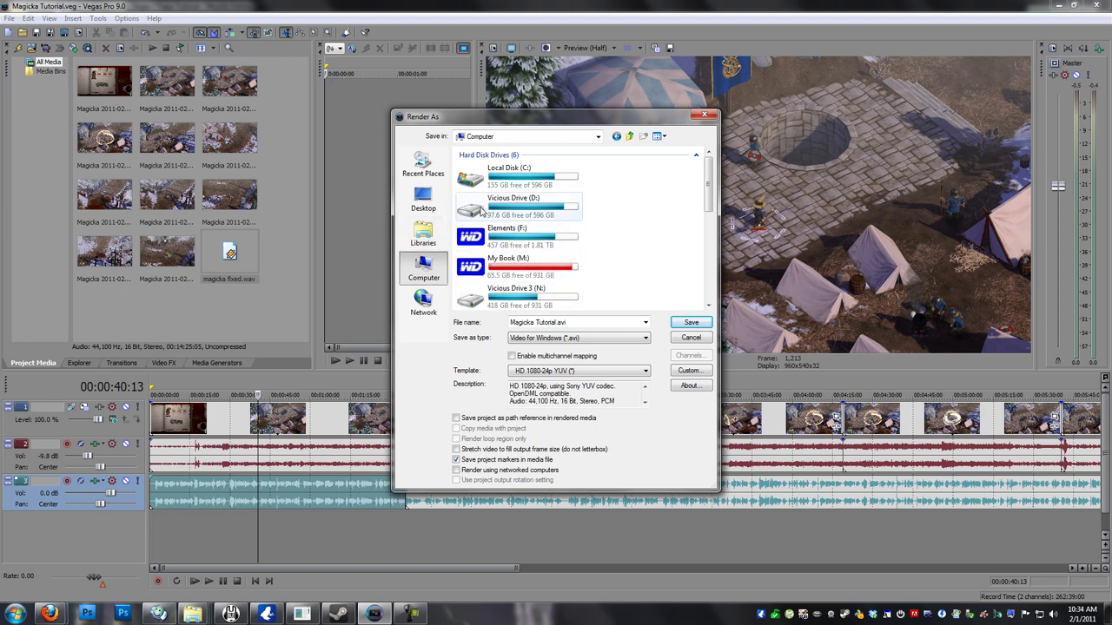
pyautogui.click(475, 211)
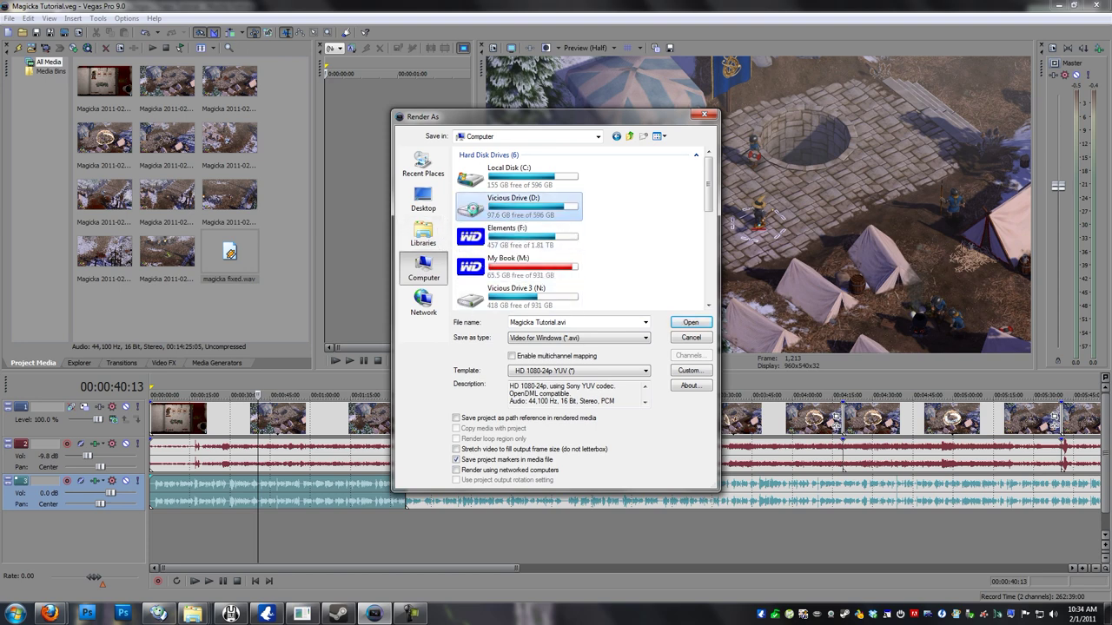
pyautogui.doubleClick(474, 208)
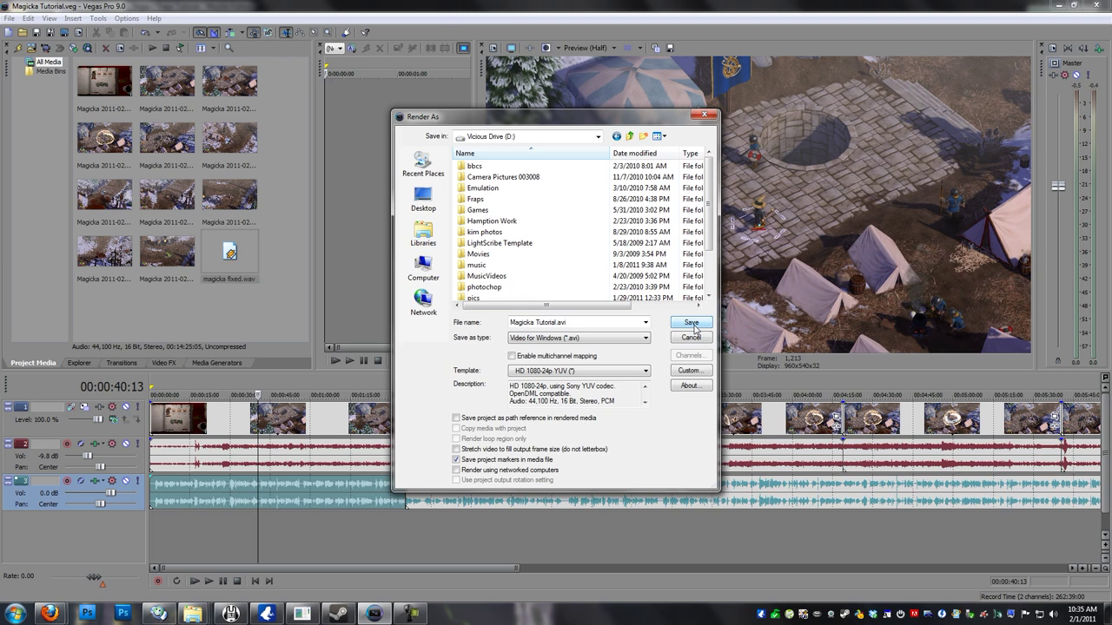
pyautogui.click(688, 325)
pyautogui.click(688, 325)
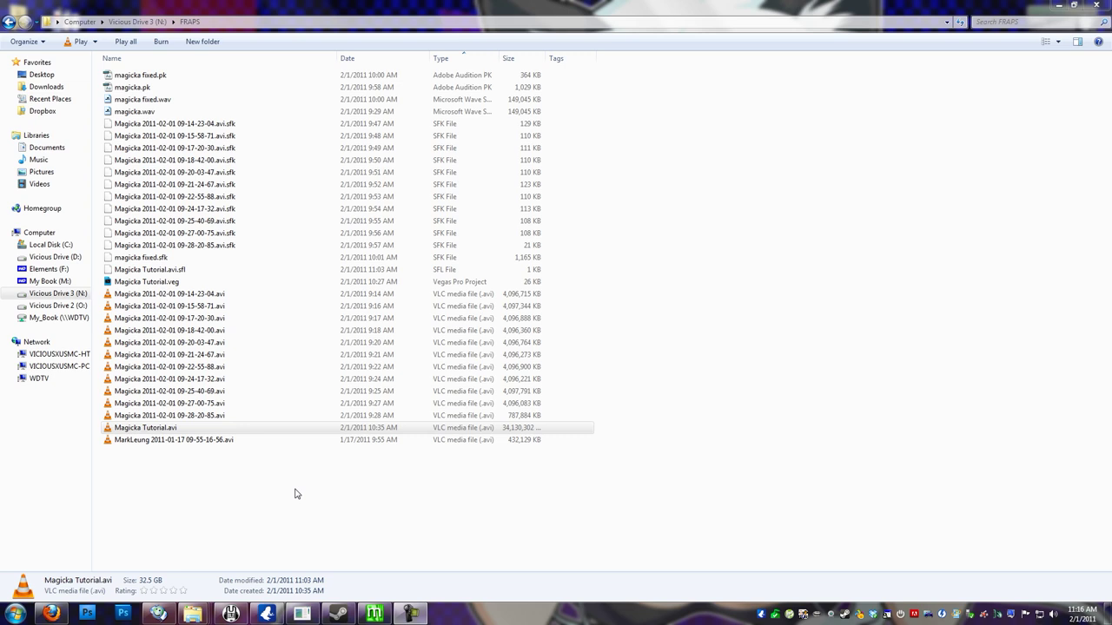
# Step: Compare the 32.5 GB Magicka Tutorial.avi with the eleven selected source clips in N:\FRAPS
pyautogui.click(158, 432)
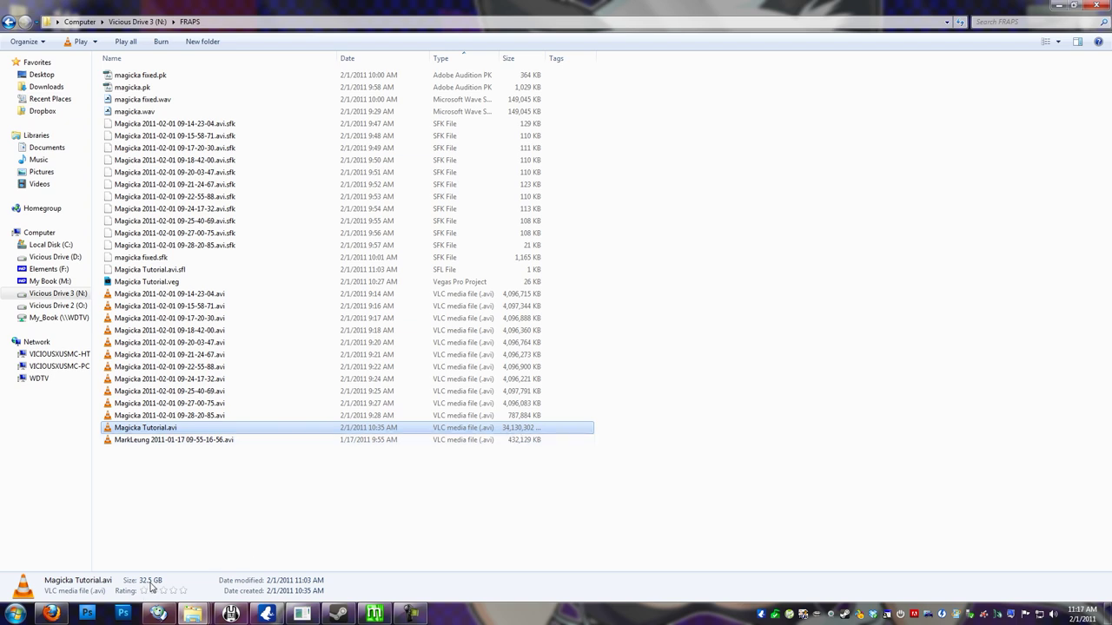
pyautogui.click(138, 294)
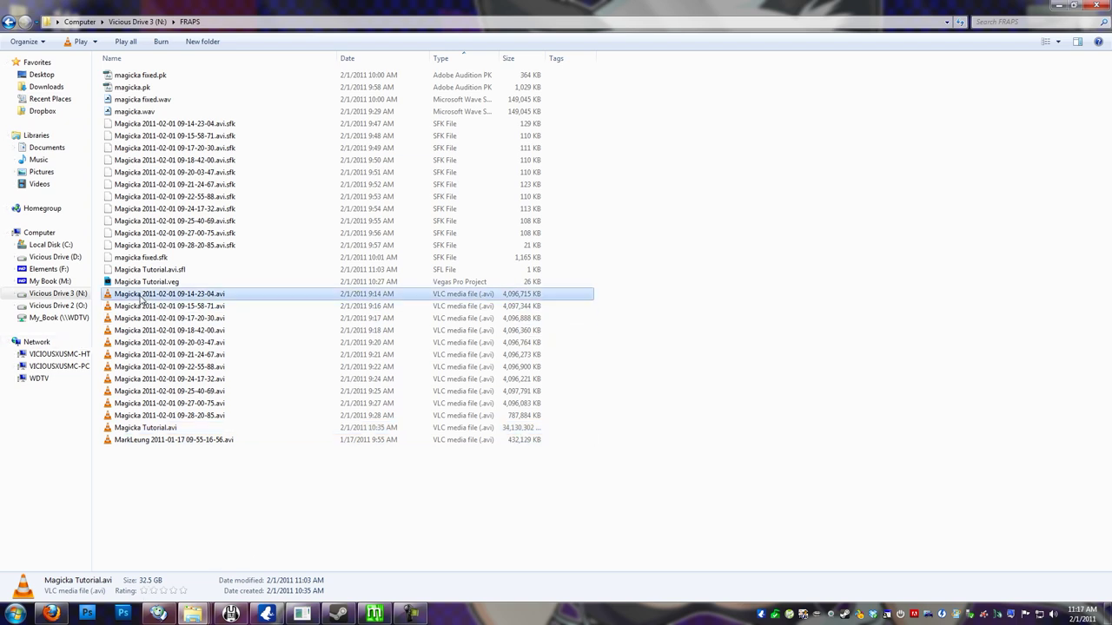
pyautogui.keyDown('shift'); pyautogui.click(152, 417); pyautogui.keyUp('shift')
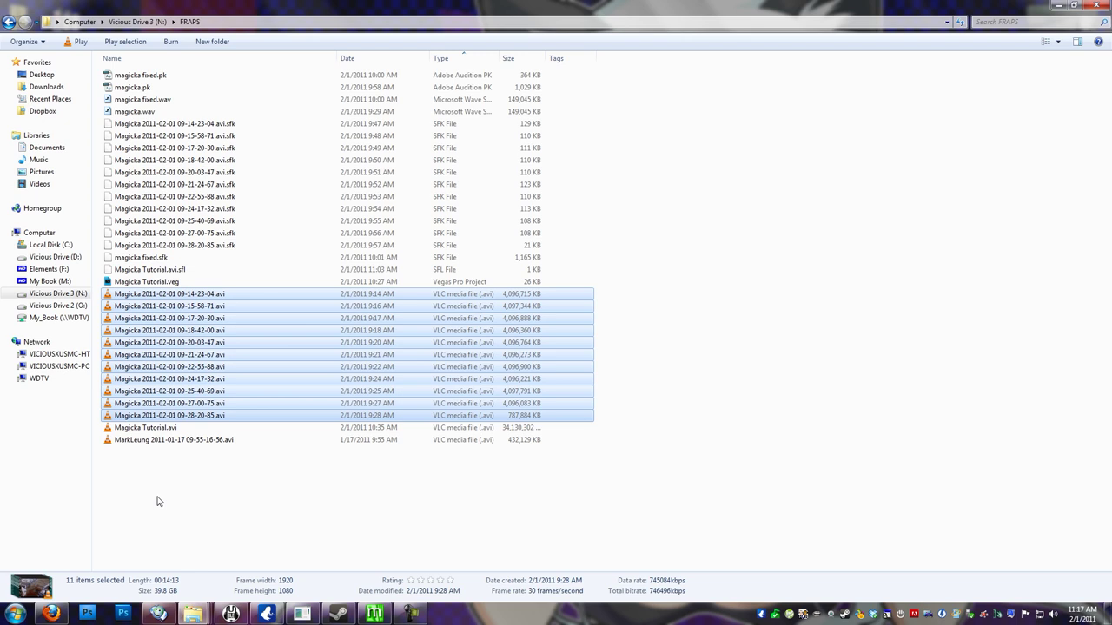
pyautogui.click(146, 429)
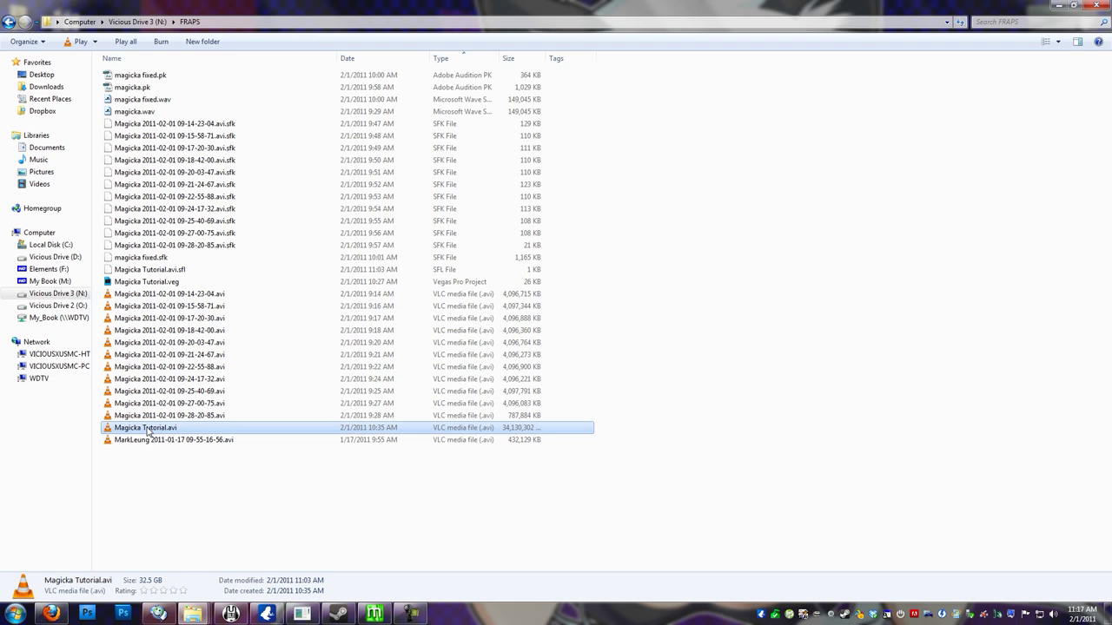
pyautogui.click(172, 298)
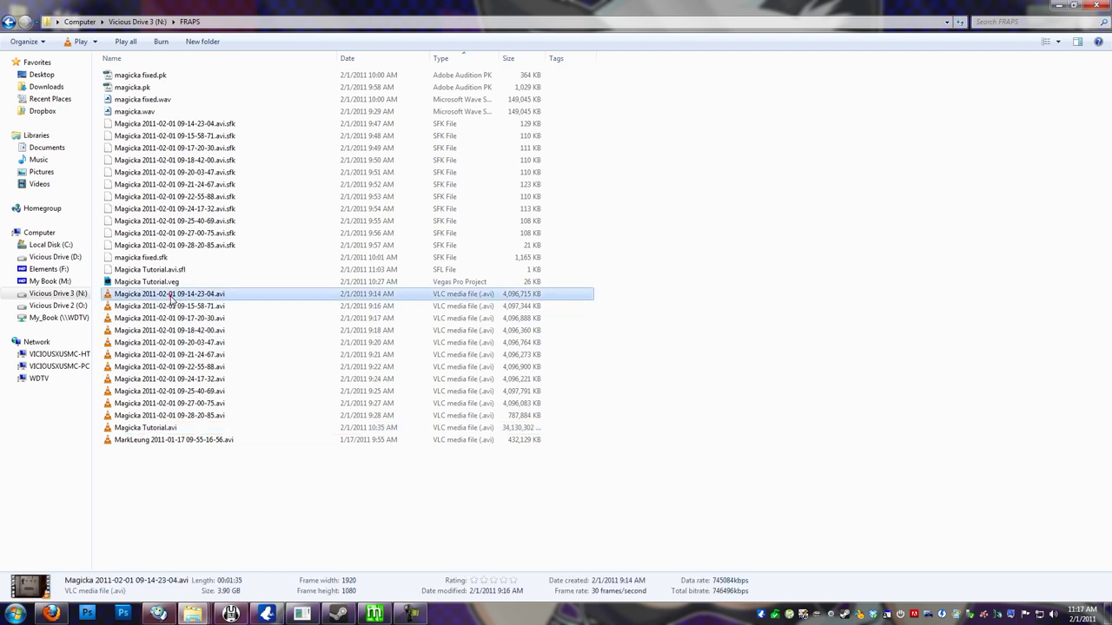
pyautogui.keyDown('shift'); pyautogui.click(146, 417); pyautogui.keyUp('shift')
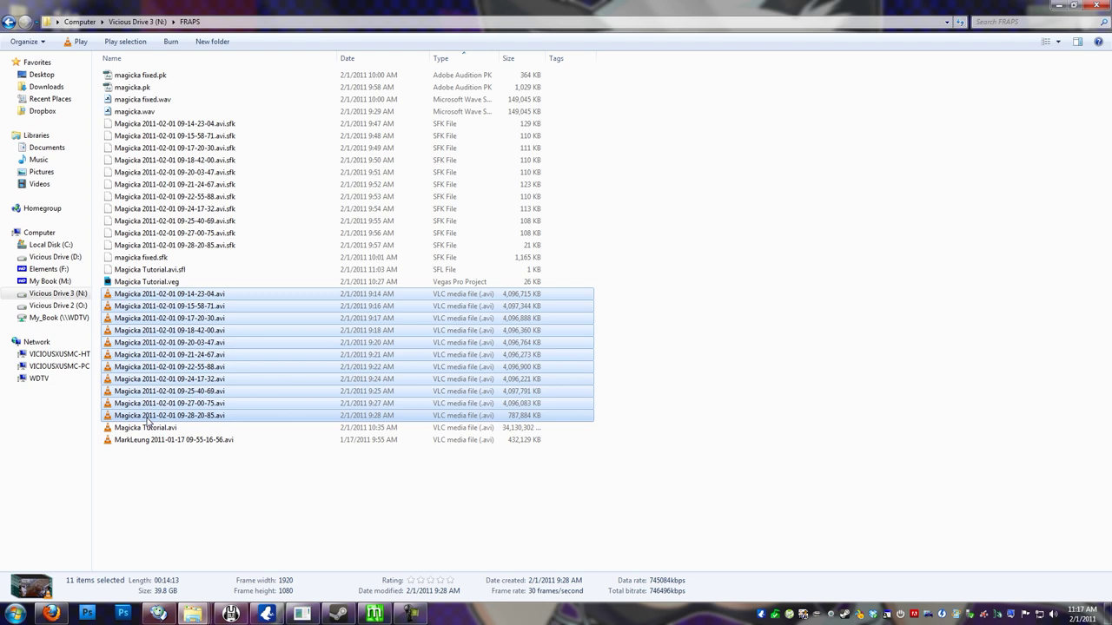
pyautogui.click(170, 380)
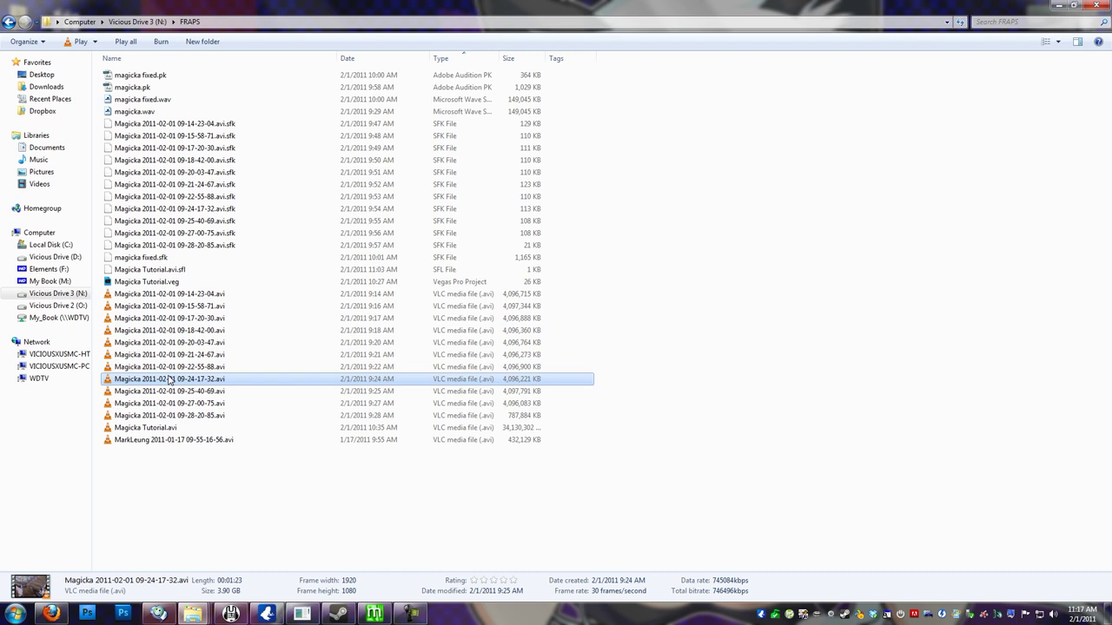
pyautogui.click(152, 416)
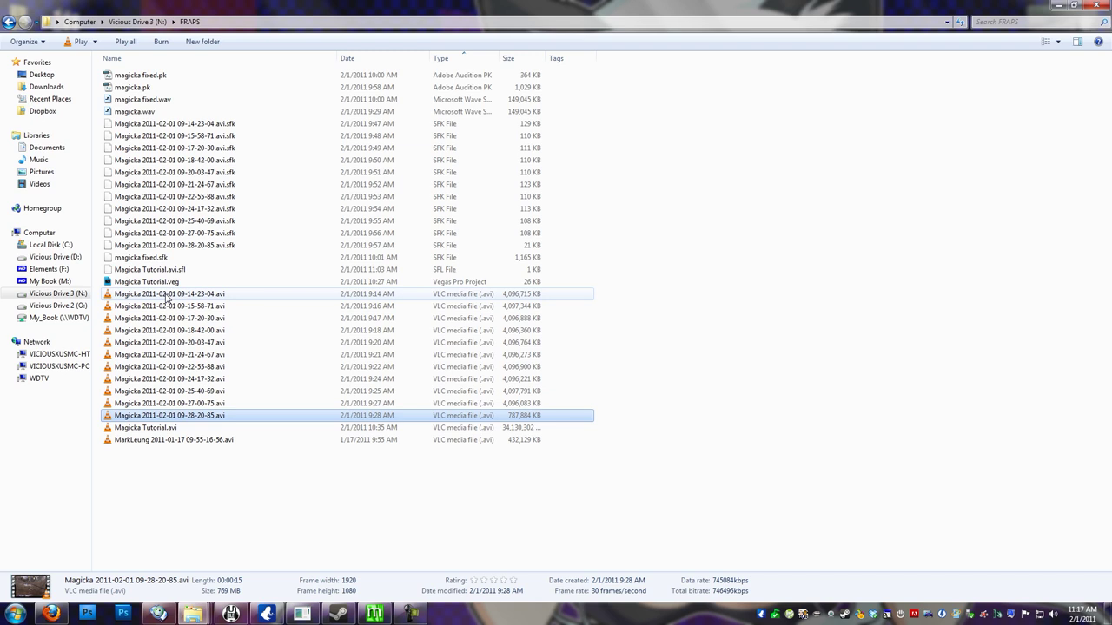
pyautogui.click(153, 428)
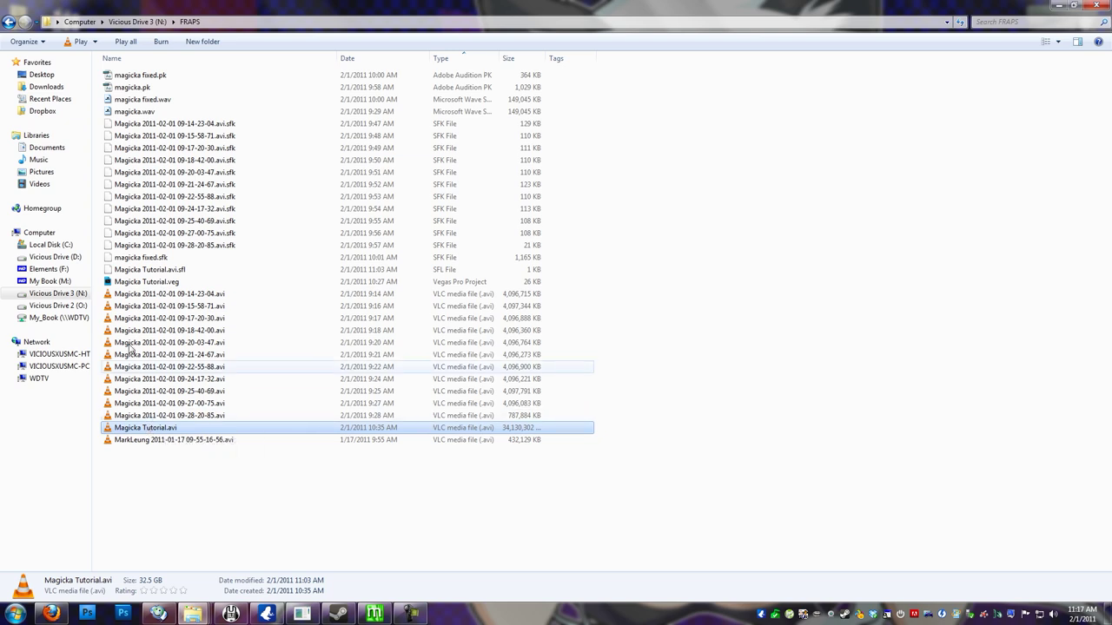
pyautogui.click(159, 298)
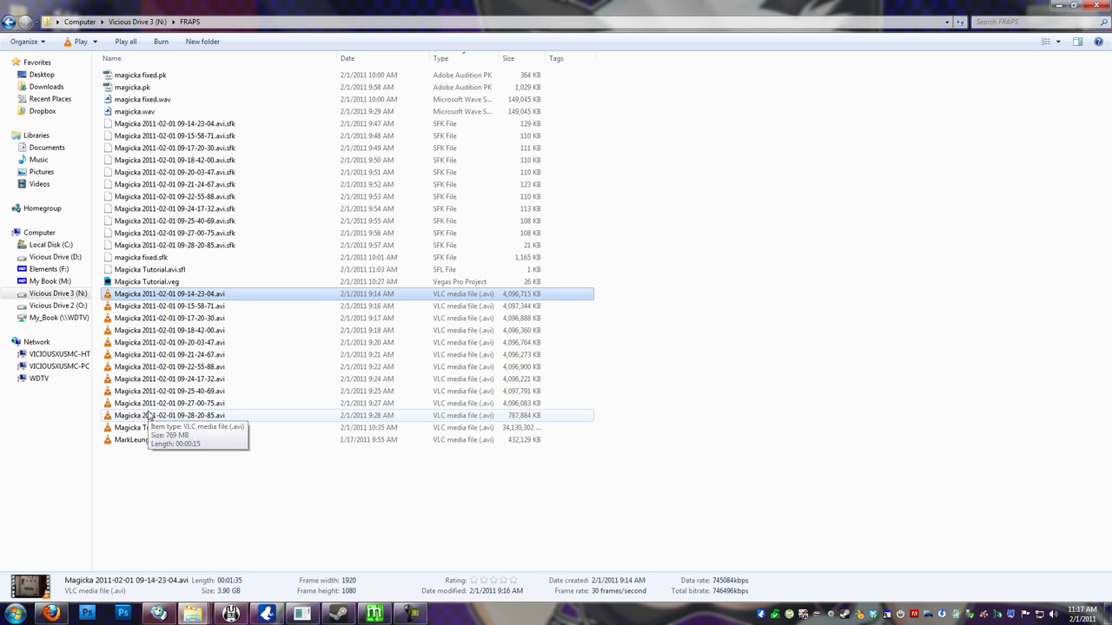
pyautogui.click(146, 318)
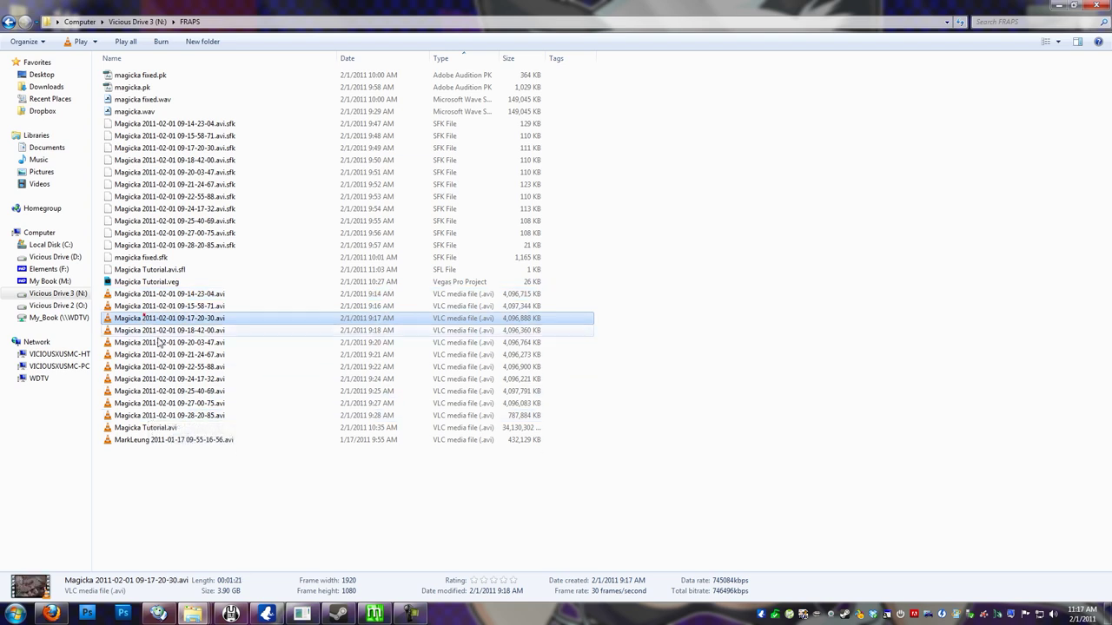
pyautogui.press('Down')
pyautogui.press('Down')
pyautogui.press('Down')
pyautogui.press('Down')
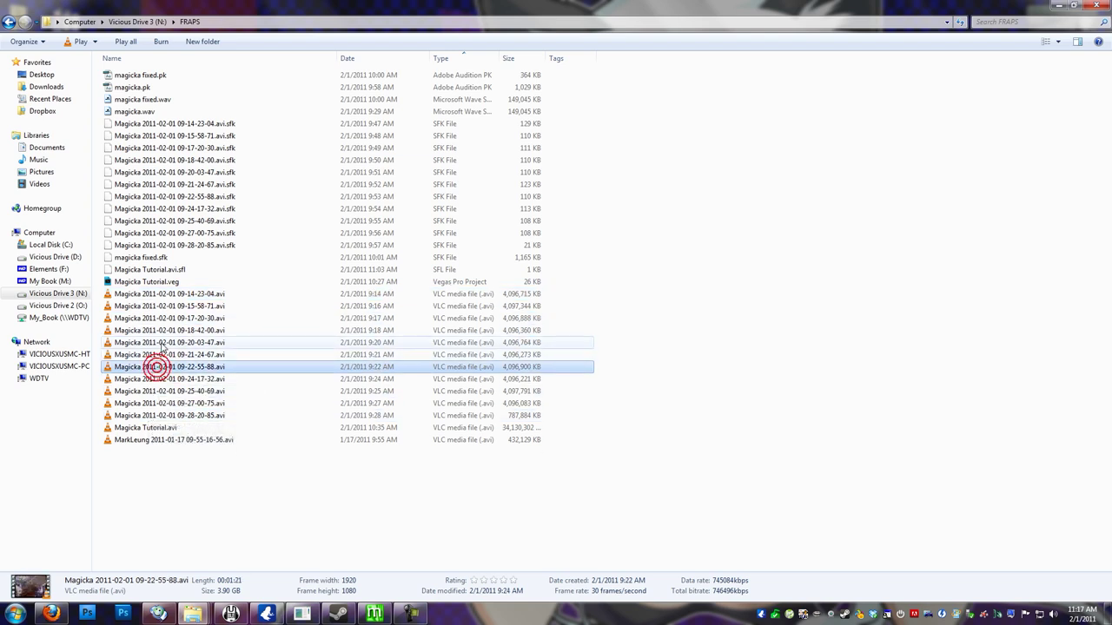
pyautogui.click(161, 348)
pyautogui.click(162, 295)
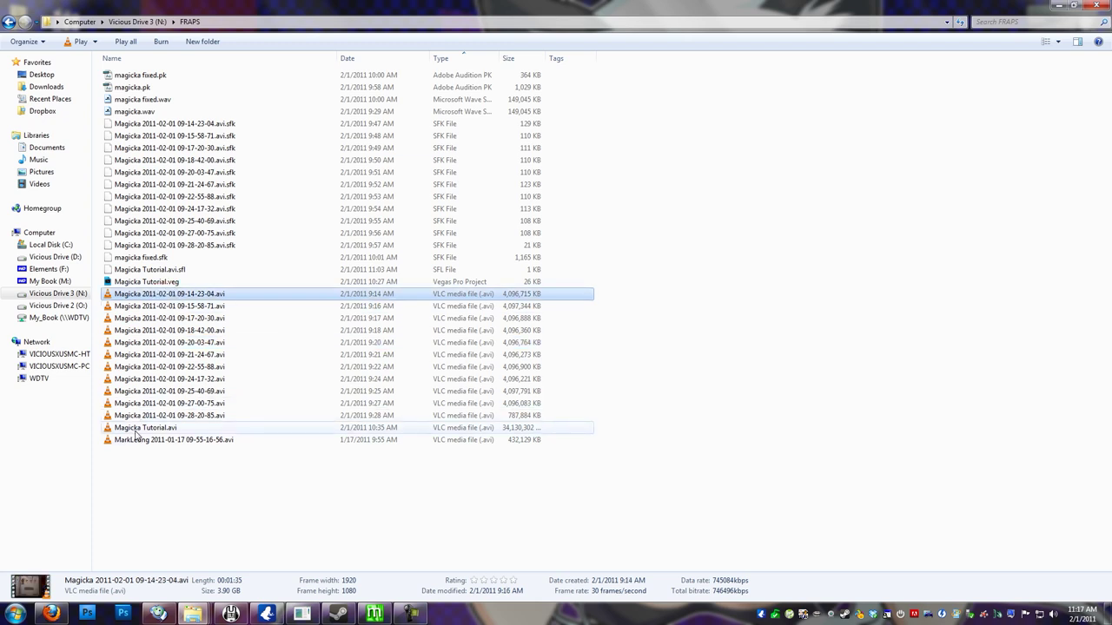
pyautogui.click(137, 431)
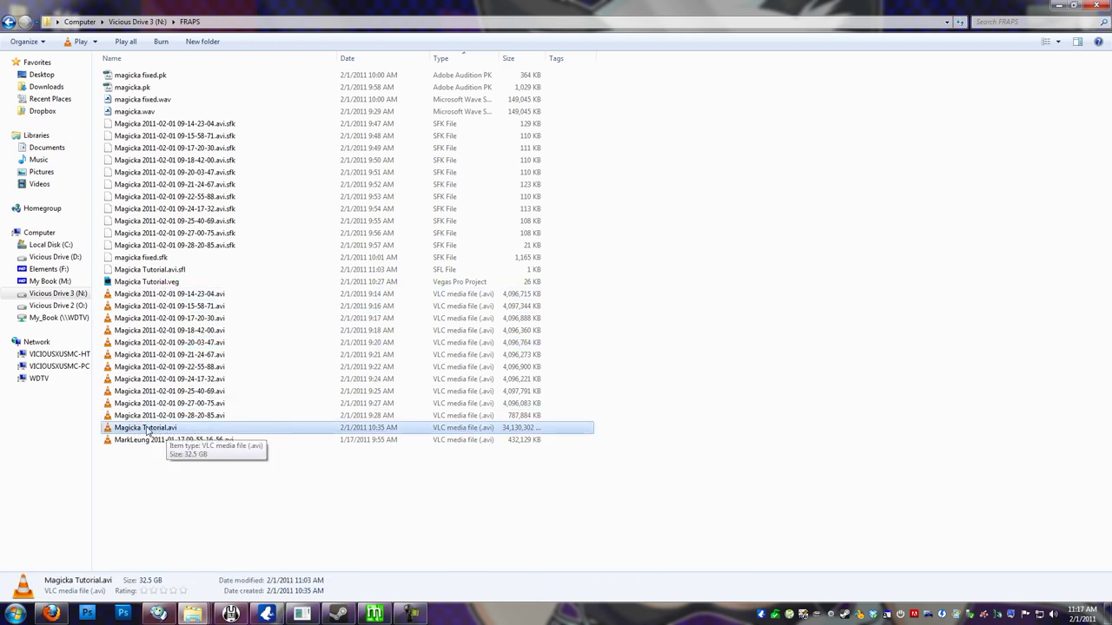
# Step: Step through each source clip from the top, ending back on Magicka Tutorial.avi
pyautogui.click(139, 294)
pyautogui.click(139, 306)
pyautogui.click(139, 318)
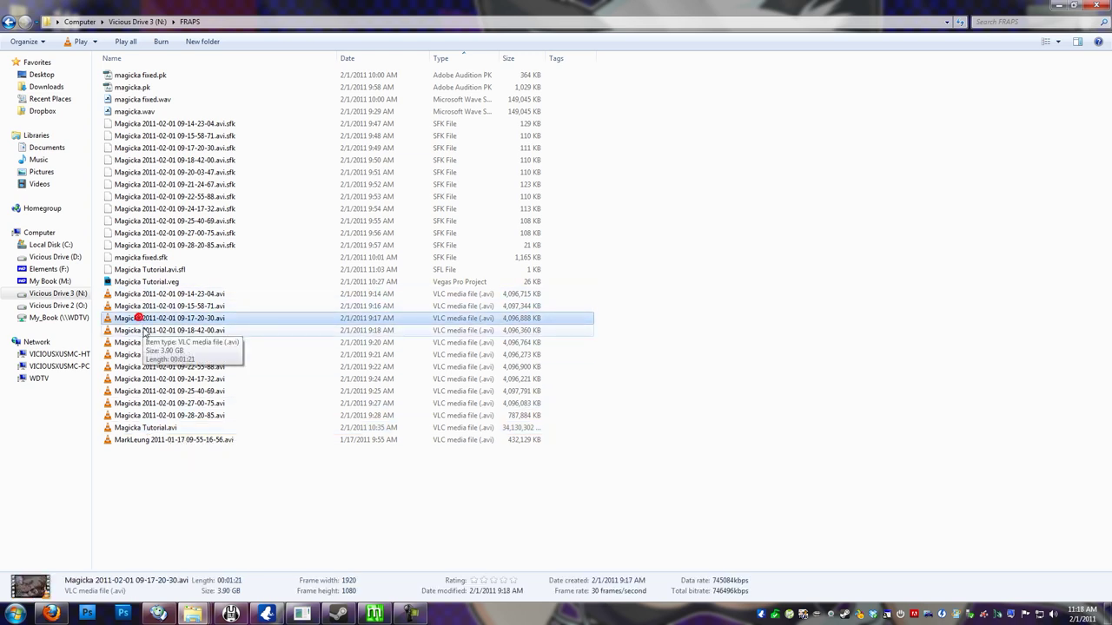
pyautogui.click(139, 330)
pyautogui.click(140, 342)
pyautogui.click(142, 354)
pyautogui.click(142, 366)
pyautogui.click(141, 378)
pyautogui.click(142, 391)
pyautogui.click(142, 403)
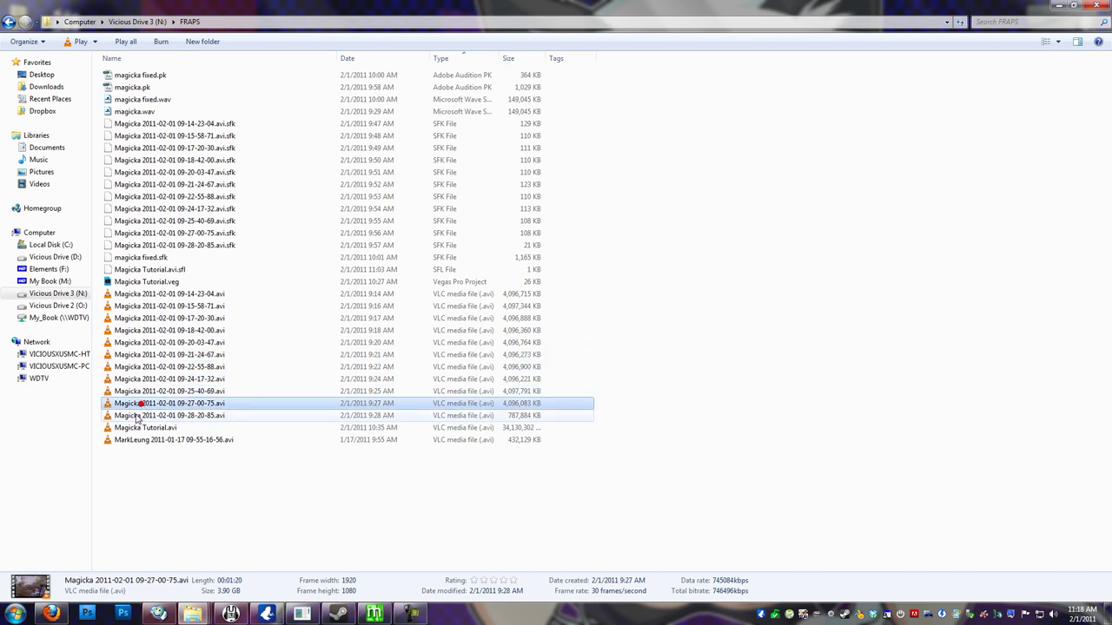
pyautogui.click(149, 428)
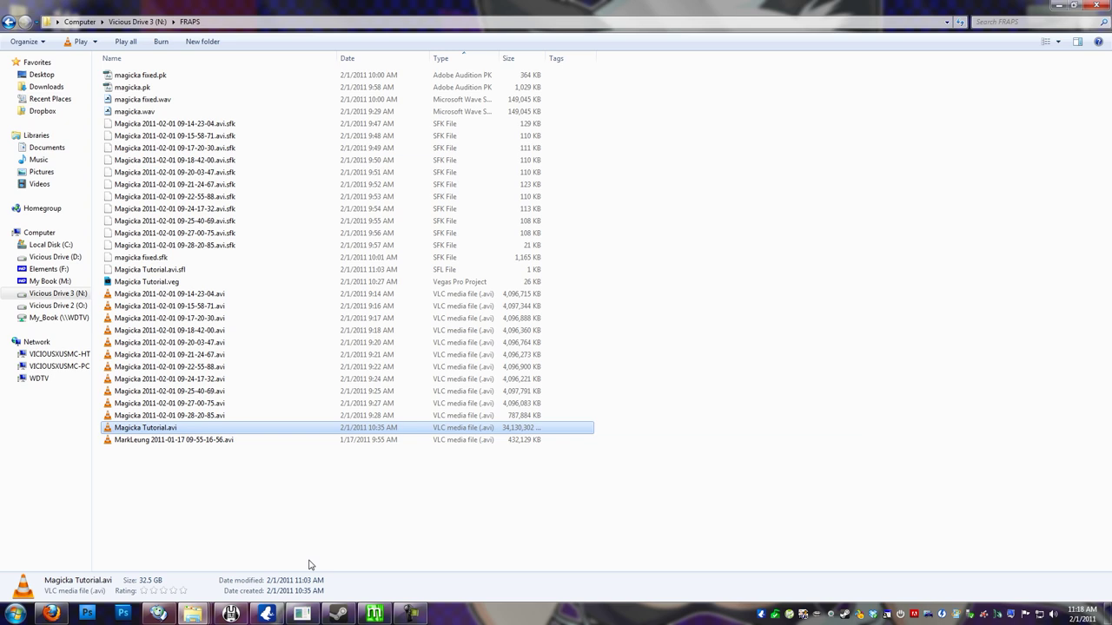
# Step: Bring MeGUI forward from the taskbar and drag its window up and to the left
pyautogui.moveTo(371, 618)
pyautogui.click(376, 614)
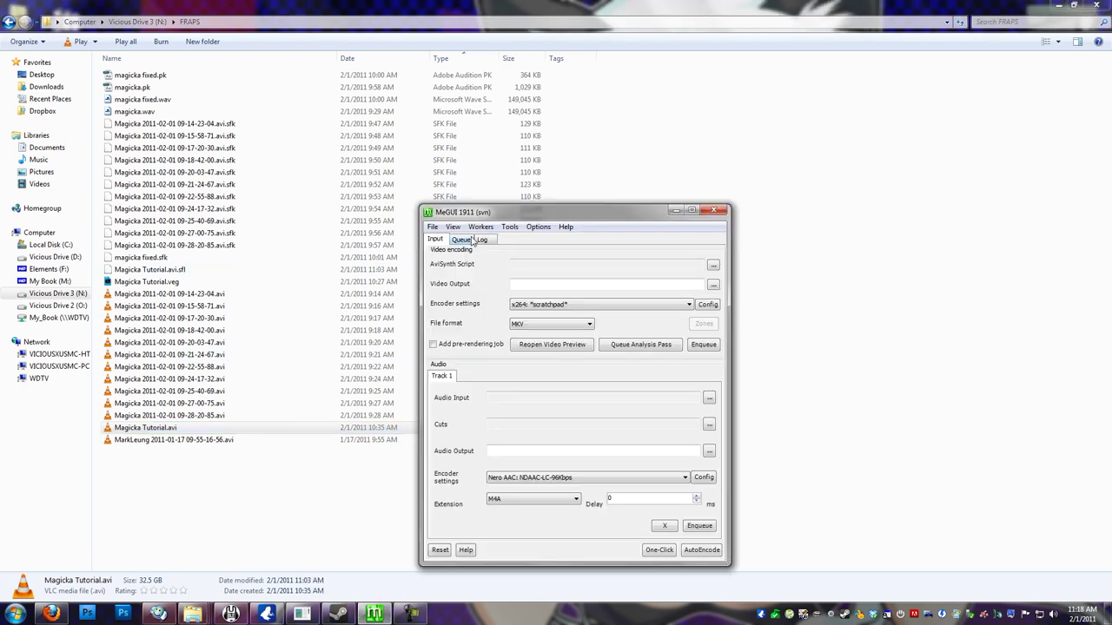
pyautogui.moveTo(518, 215); pyautogui.dragTo(443, 200)
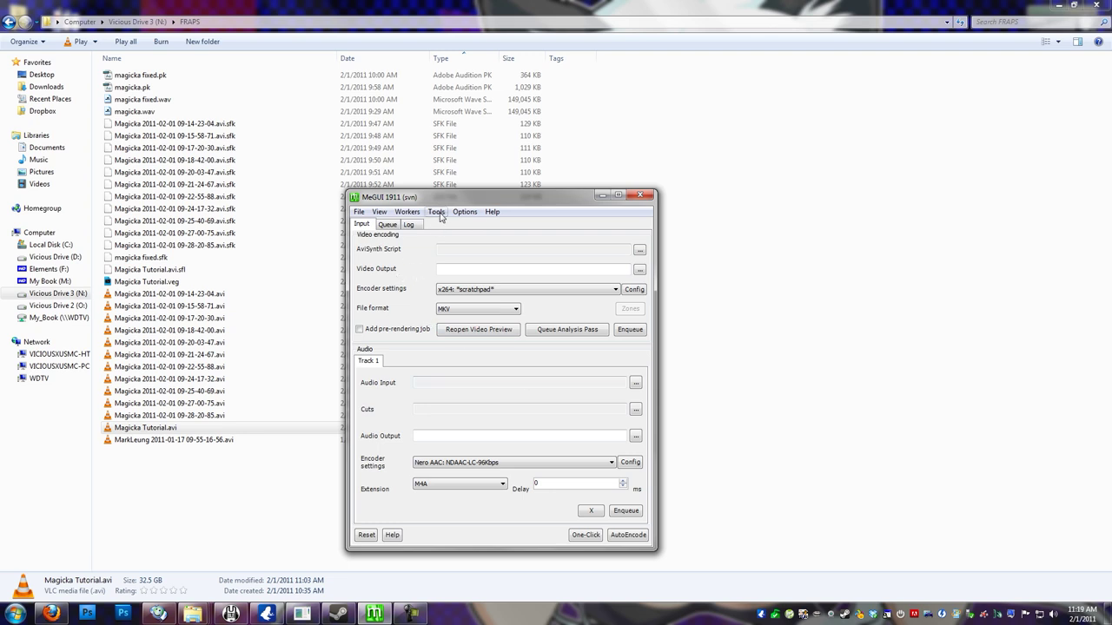
pyautogui.click(463, 212)
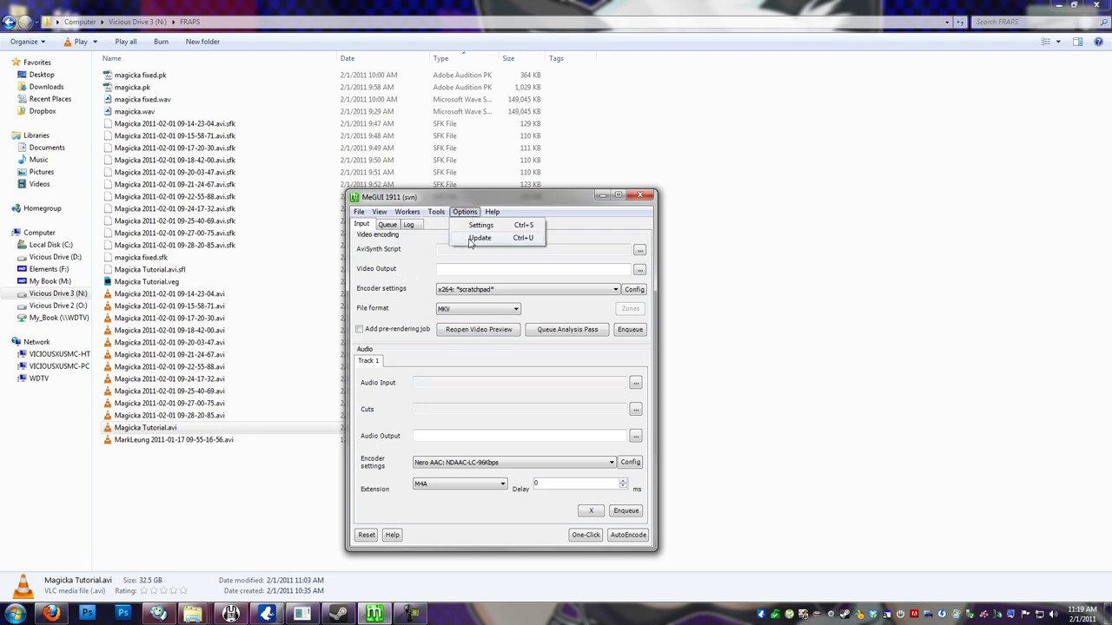
pyautogui.click(468, 238)
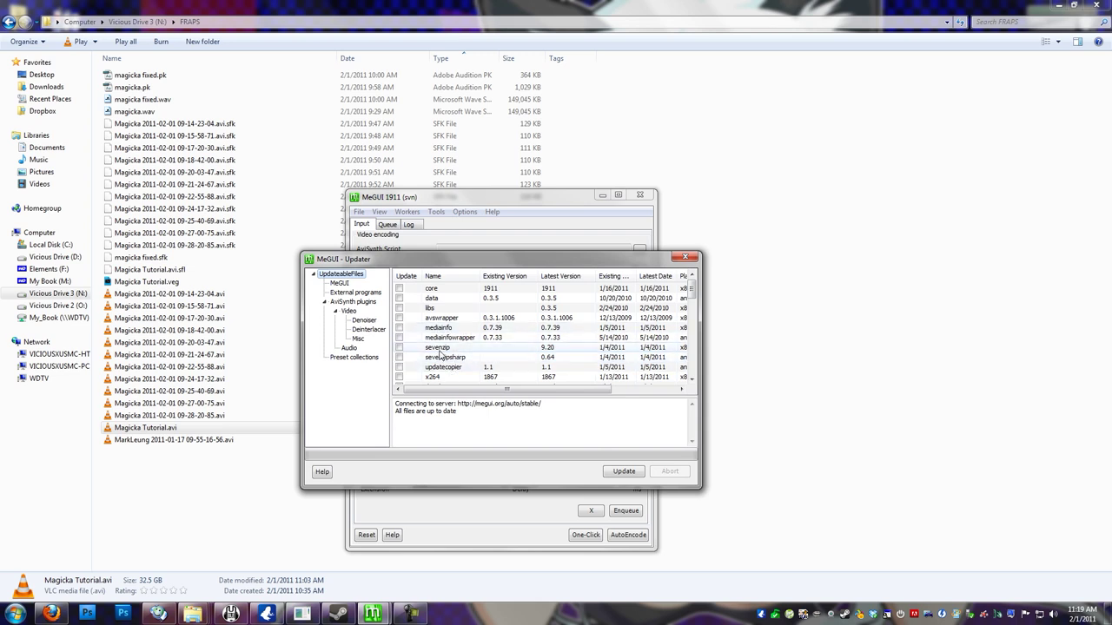
pyautogui.scroll(-1, 447, 361)
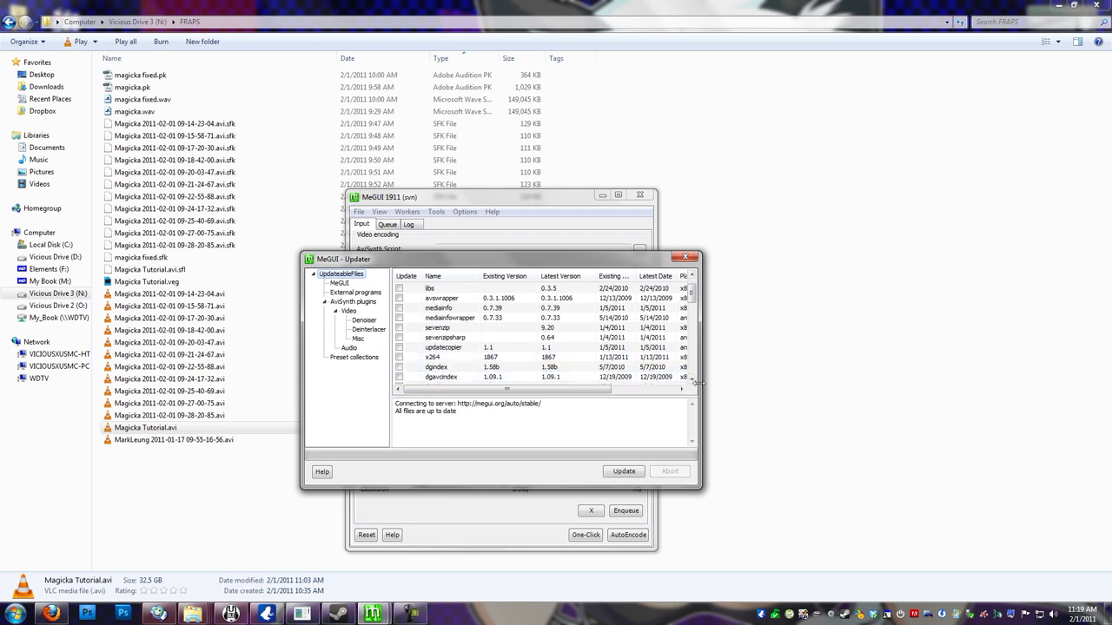
pyautogui.click(692, 379)
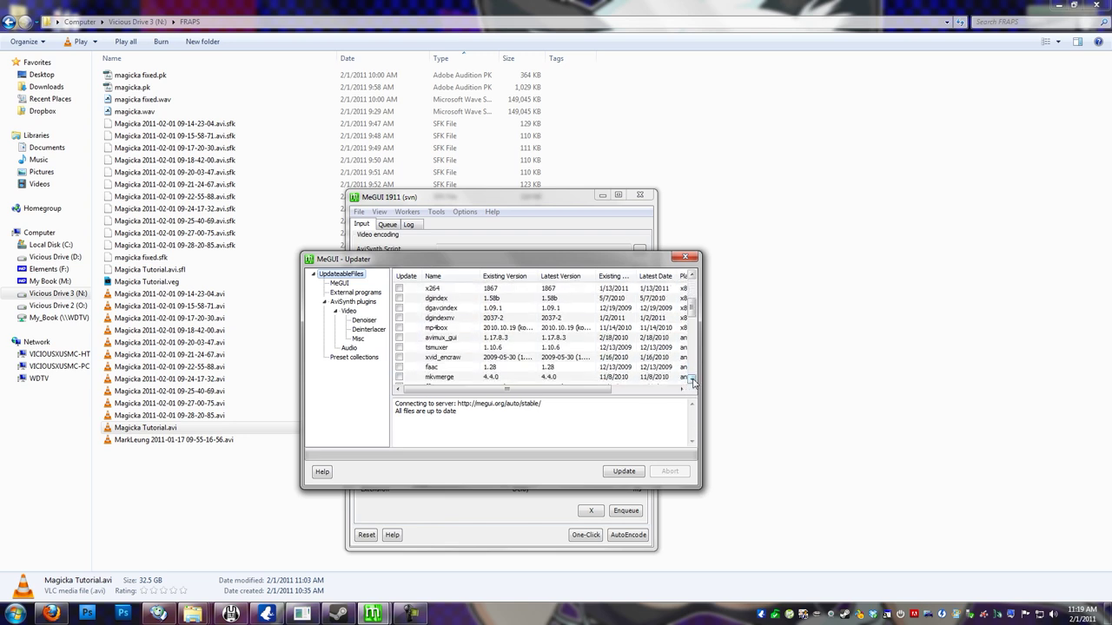
pyautogui.click(692, 378)
pyautogui.click(692, 378)
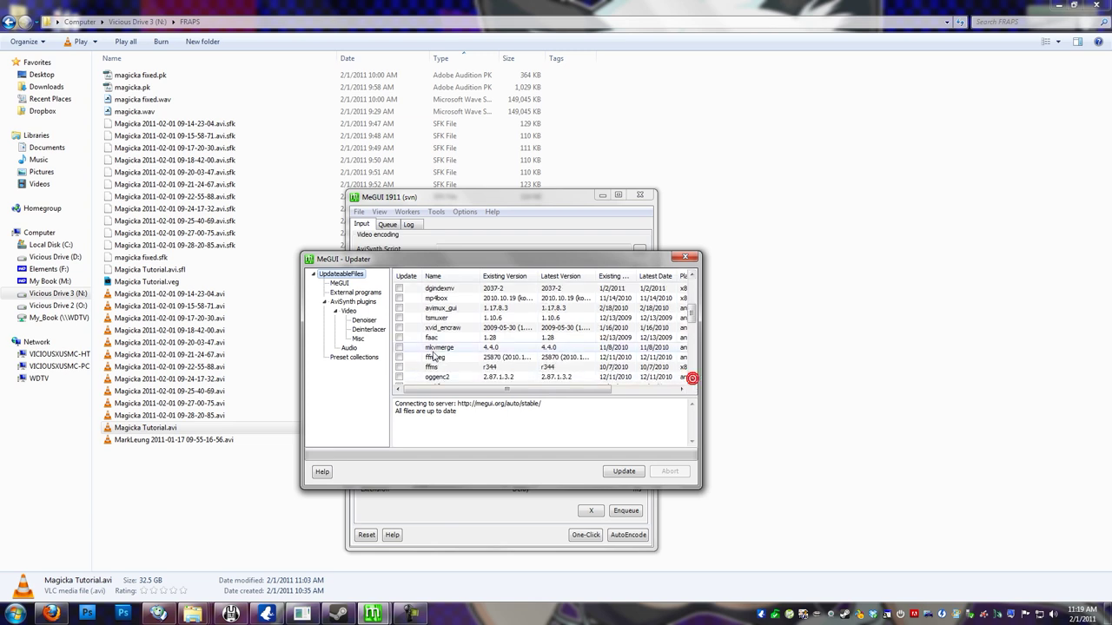
pyautogui.click(691, 381)
pyautogui.moveTo(692, 326); pyautogui.dragTo(690, 282)
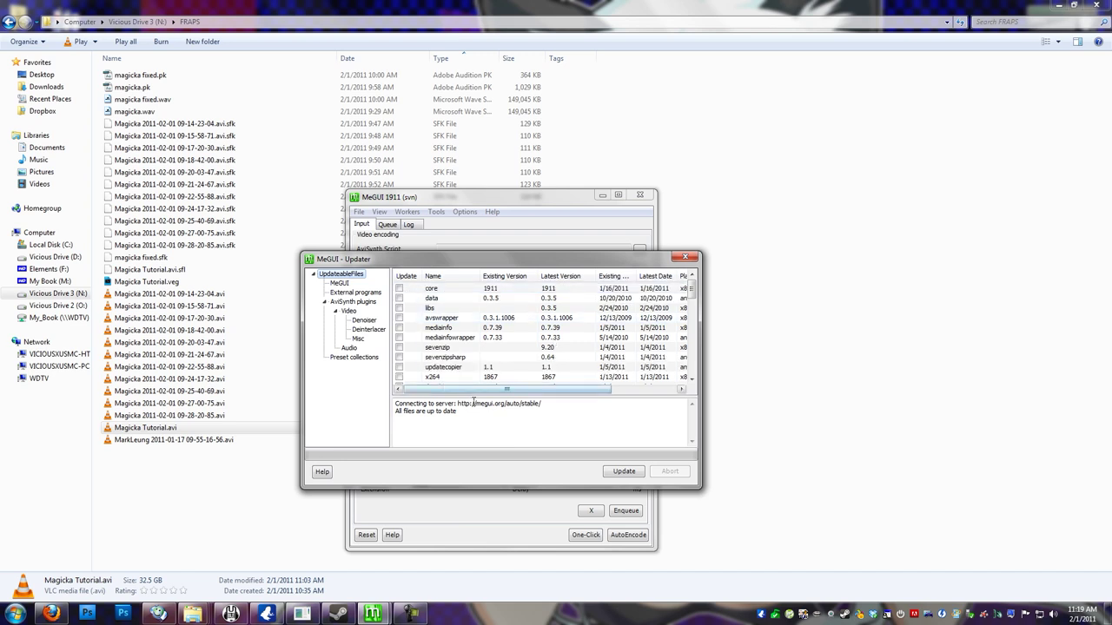
# Step: Close the MeGUI - Updater window
pyautogui.click(685, 258)
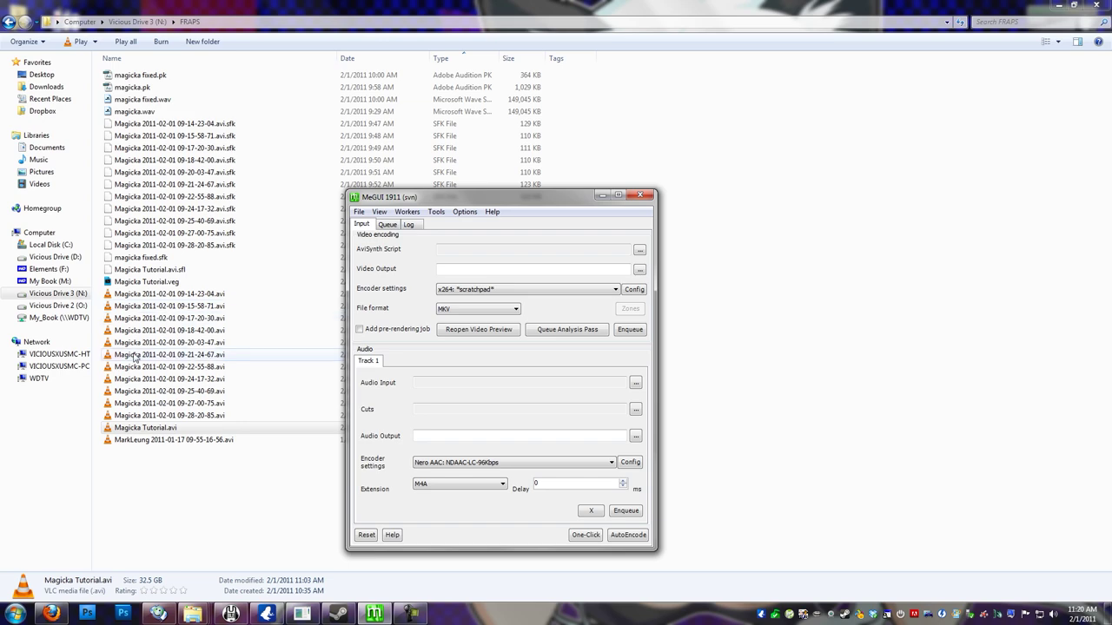
# Step: Run a 'g neroaac' search from Firefox's address bar and open the top result
pyautogui.click(51, 614)
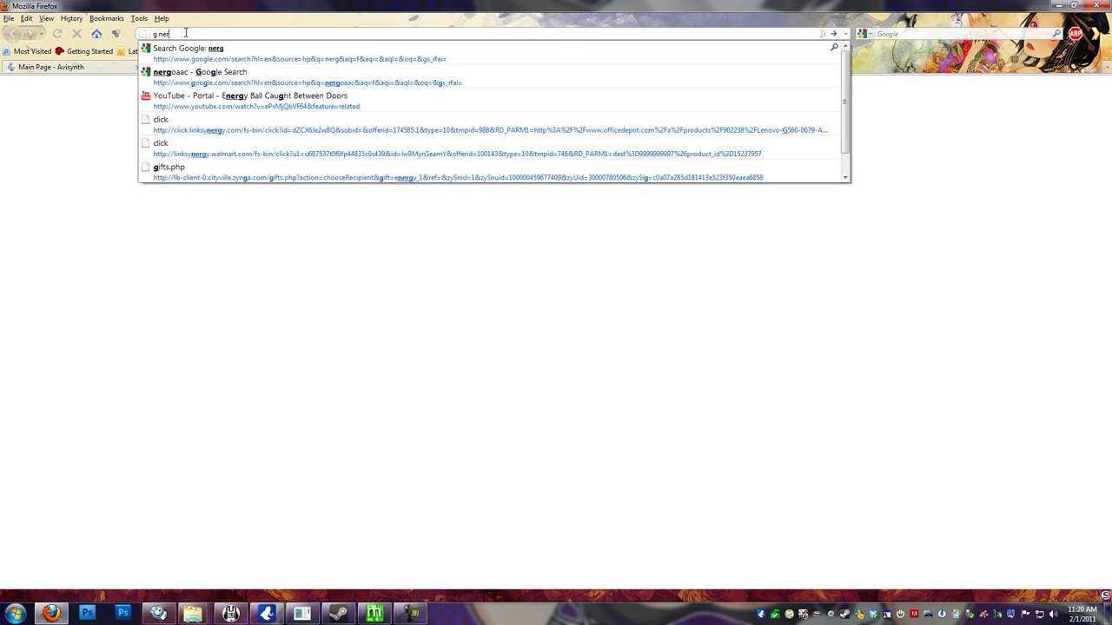
pyautogui.write('oaac')
pyautogui.press('Return')
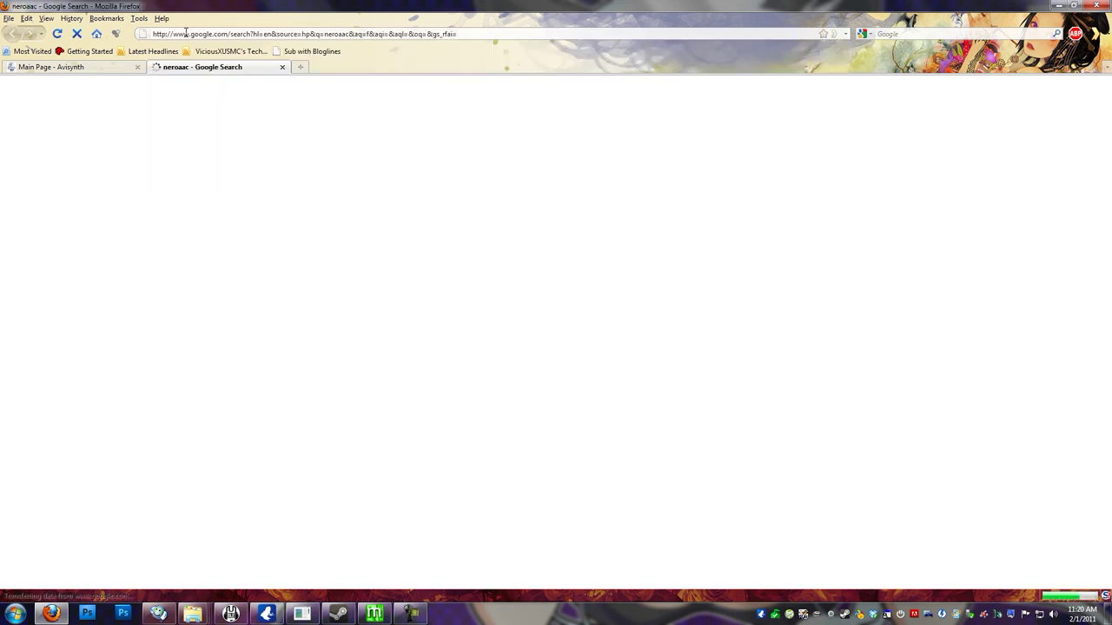
pyautogui.click(358, 182)
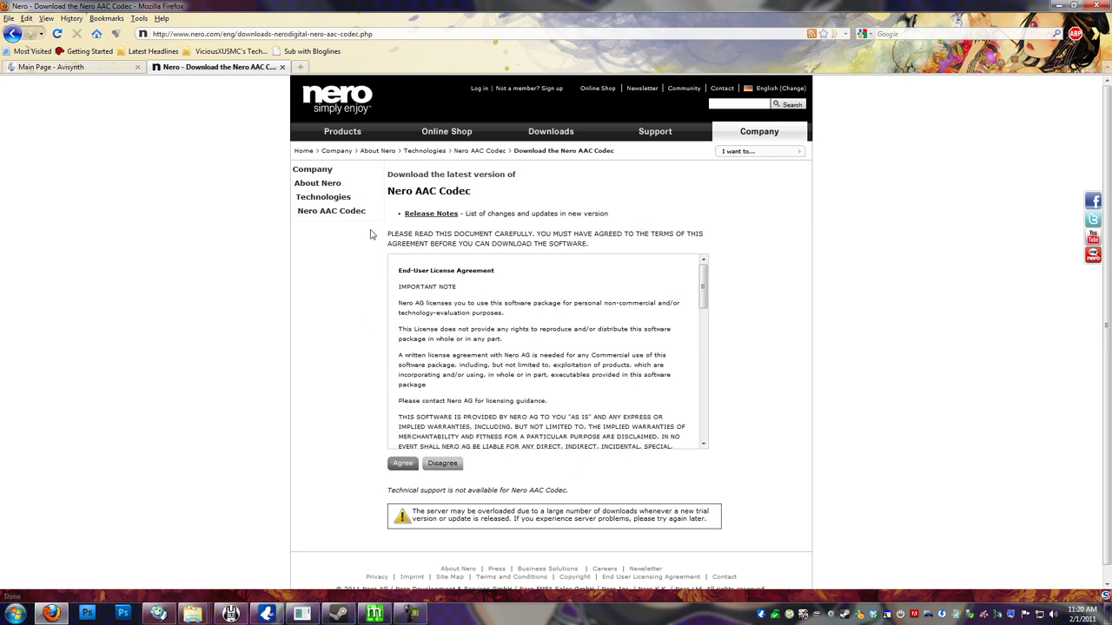
# Step: Open MeGUI's Options > Settings, view the External Program Settings tab, and cancel
pyautogui.click(373, 614)
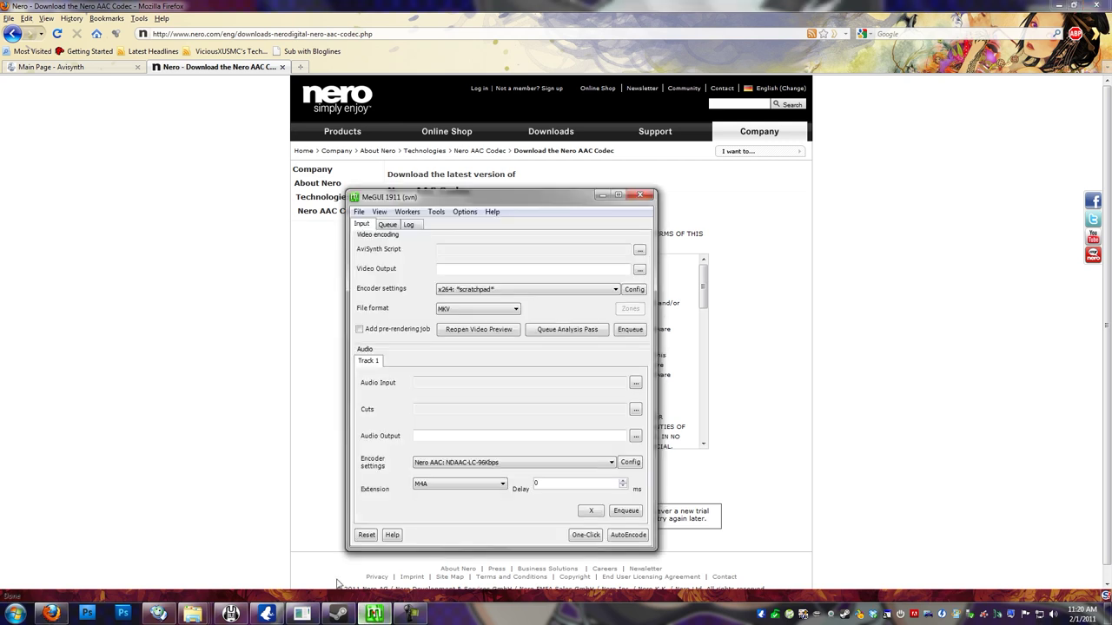
pyautogui.click(437, 216)
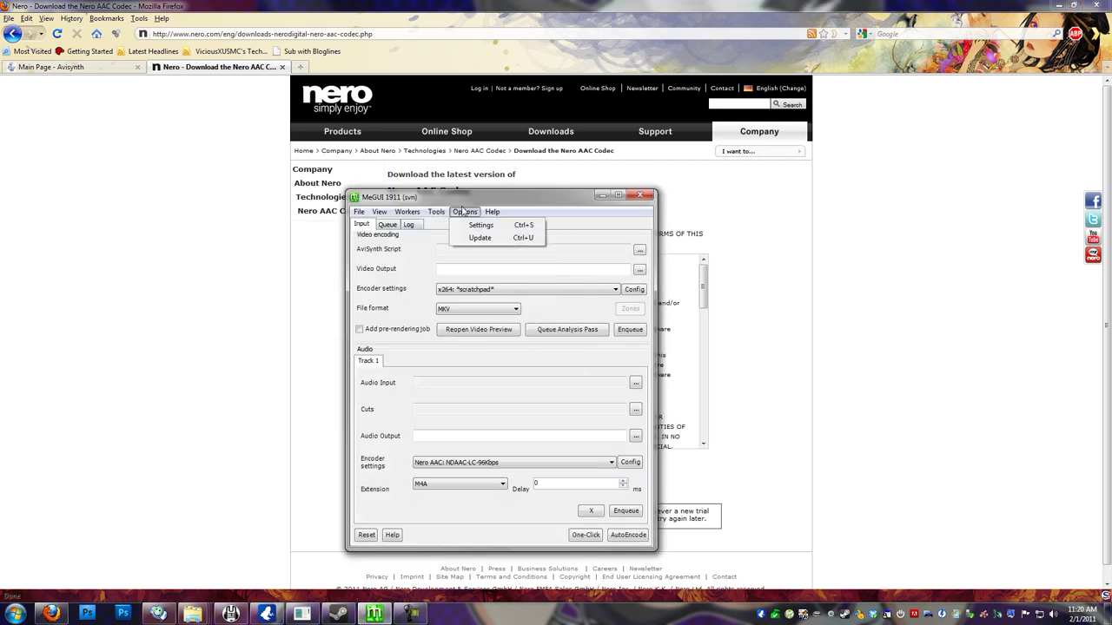
pyautogui.click(483, 226)
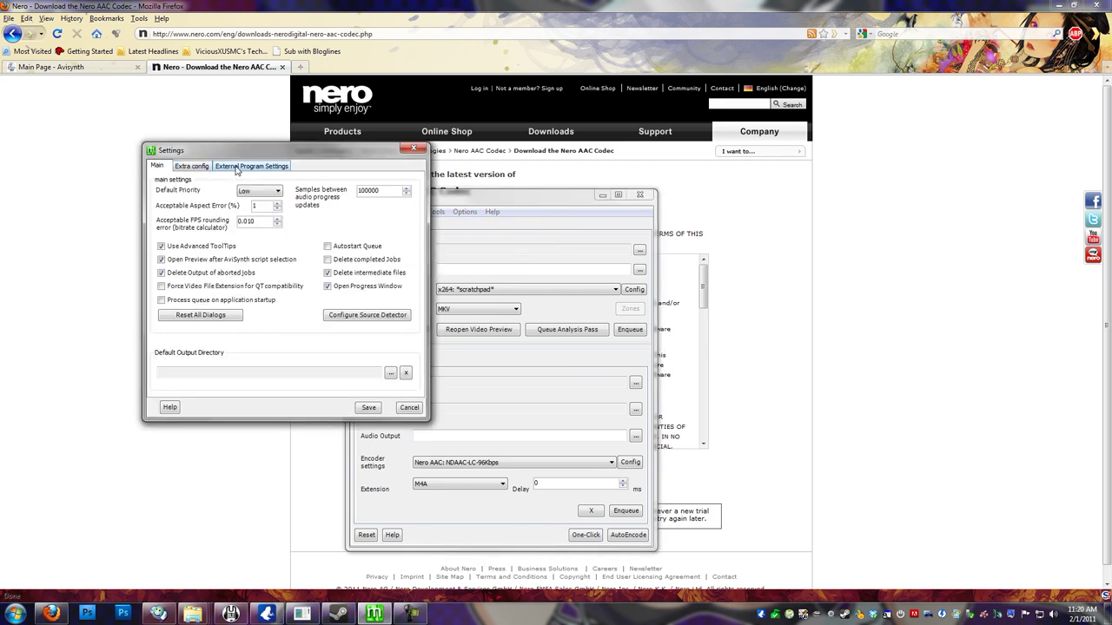
pyautogui.click(237, 168)
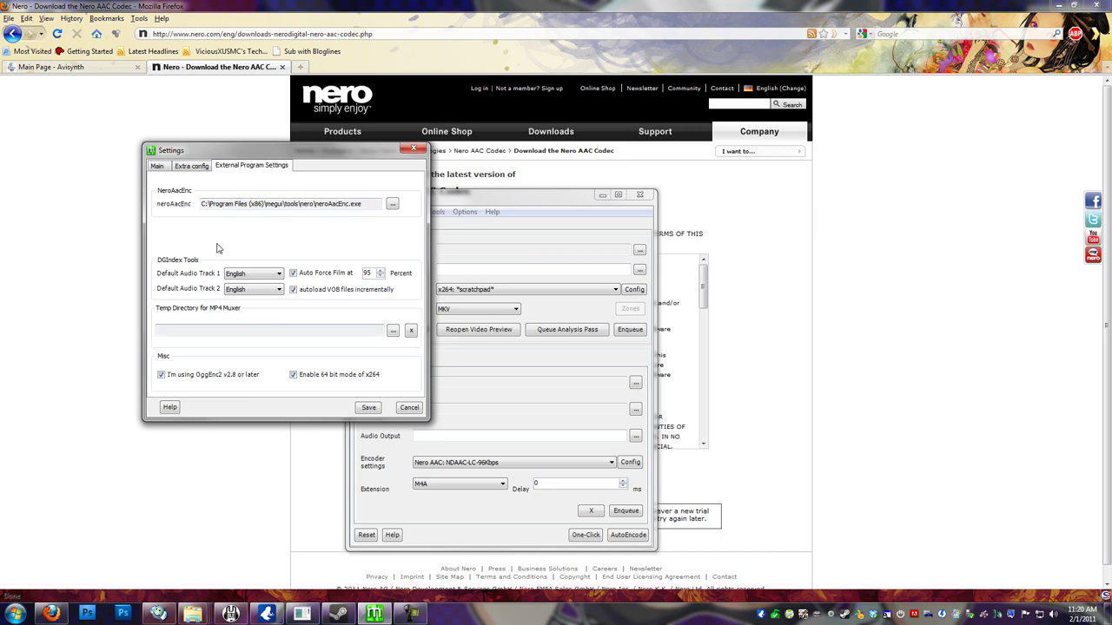
pyautogui.click(408, 409)
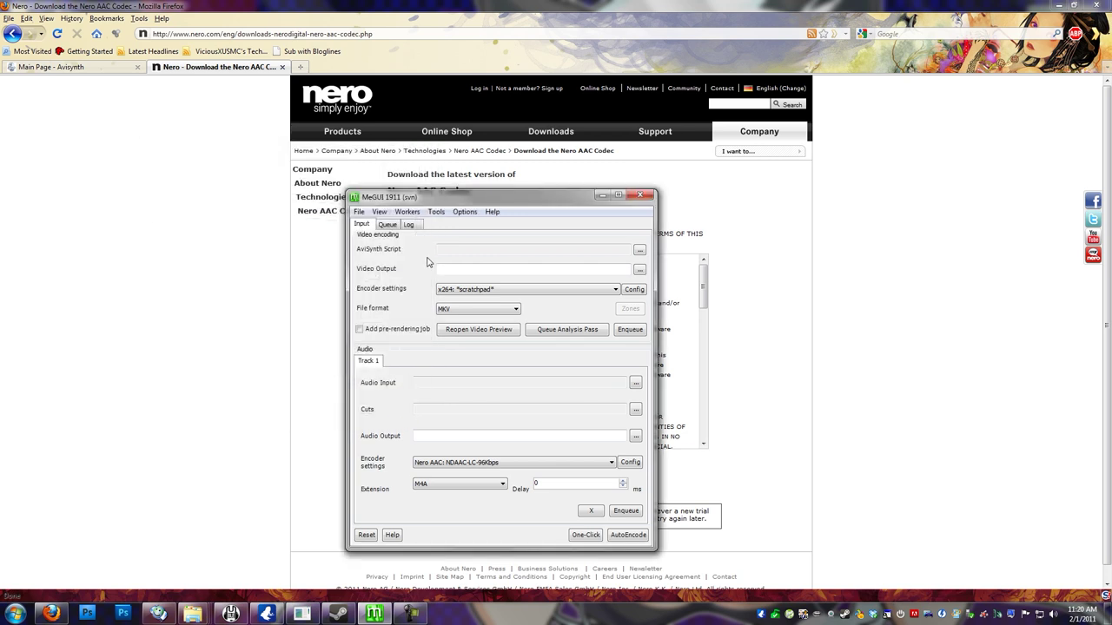
# Step: Shift MeGUI left, check Firefox's AviSynth Main Page tab, then bring MeGUI back to front
pyautogui.moveTo(446, 199); pyautogui.dragTo(353, 200)
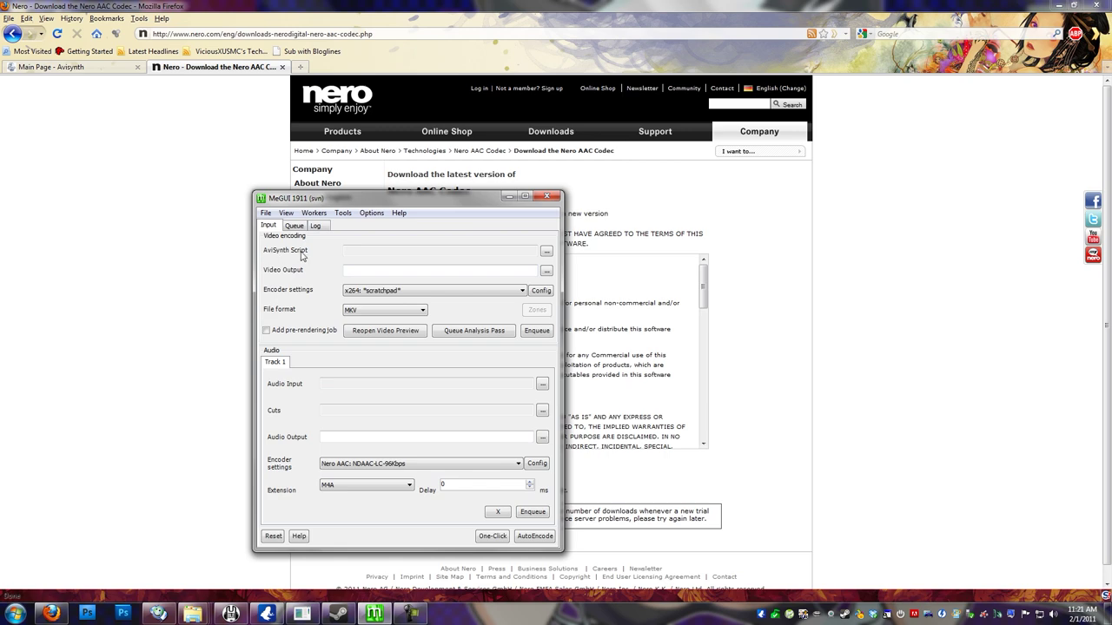
pyautogui.click(70, 67)
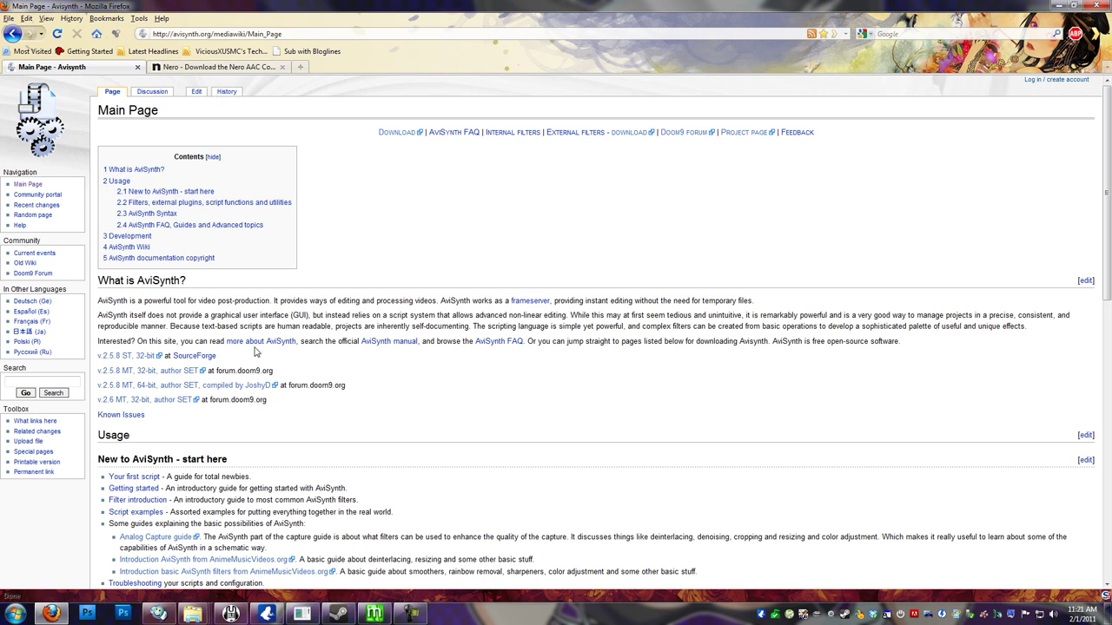
pyautogui.click(374, 614)
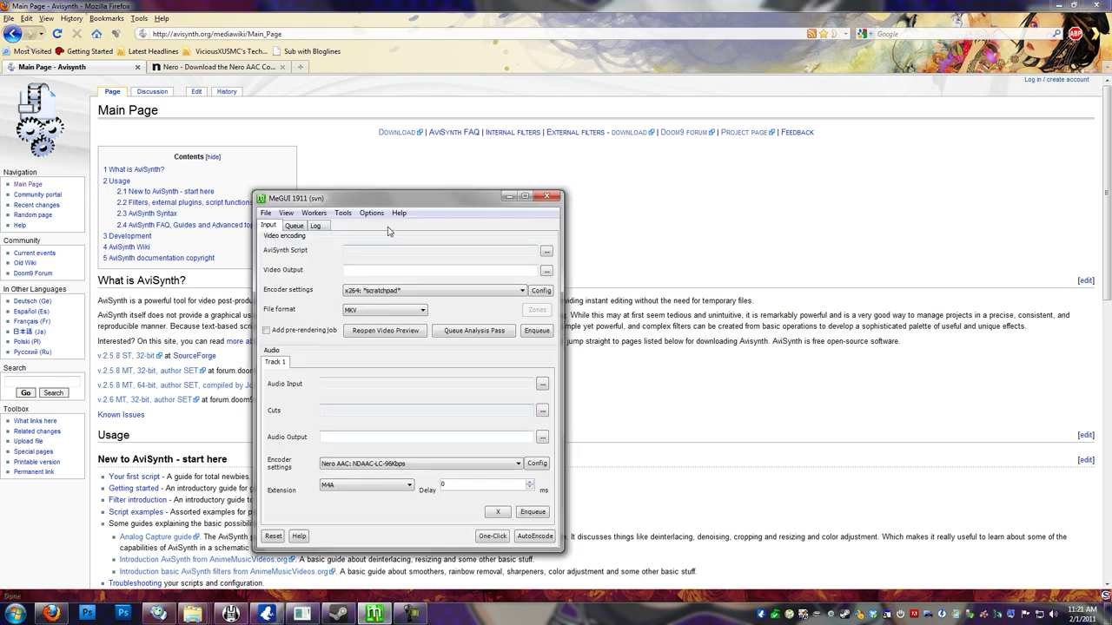
# Step: Open the AVS Script Creator from the Tools menu and move it into clear view
pyautogui.click(343, 213)
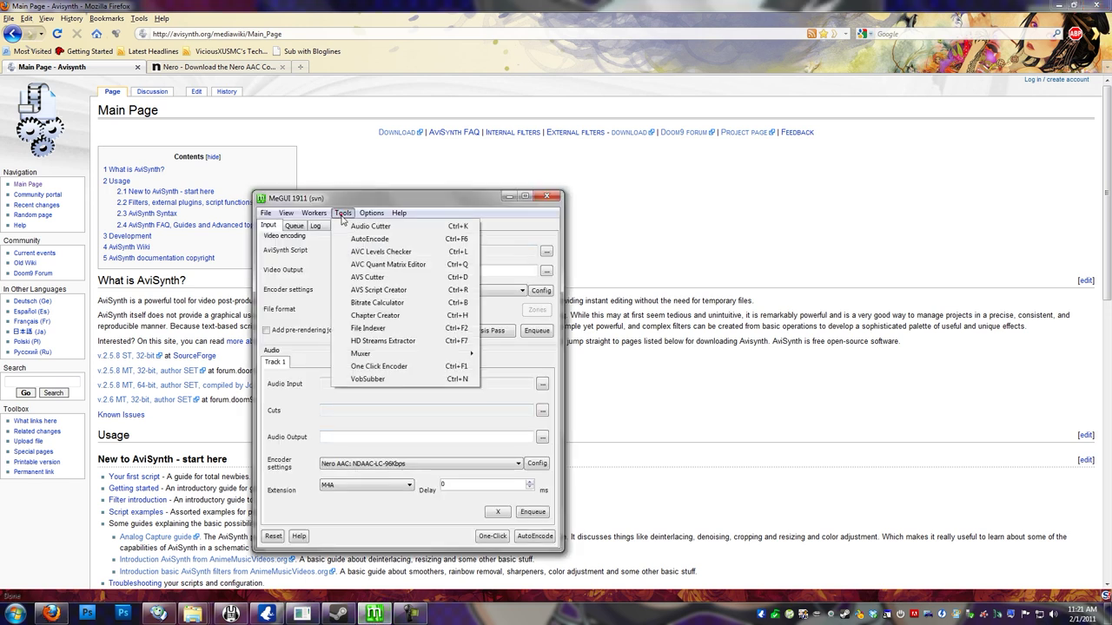
pyautogui.click(396, 296)
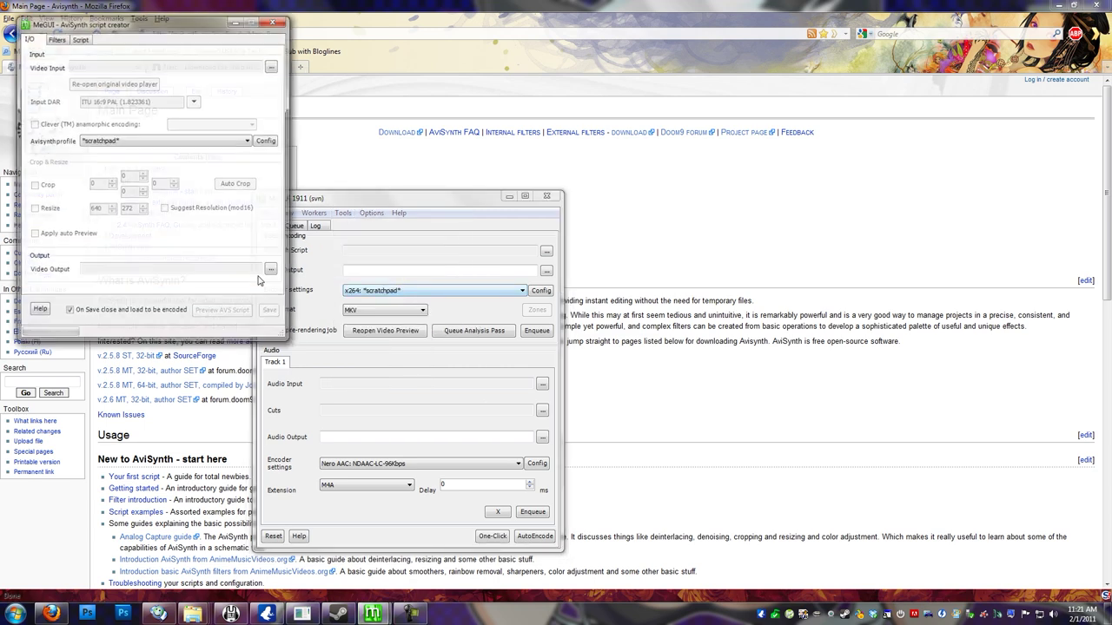
pyautogui.moveTo(146, 26); pyautogui.dragTo(259, 112)
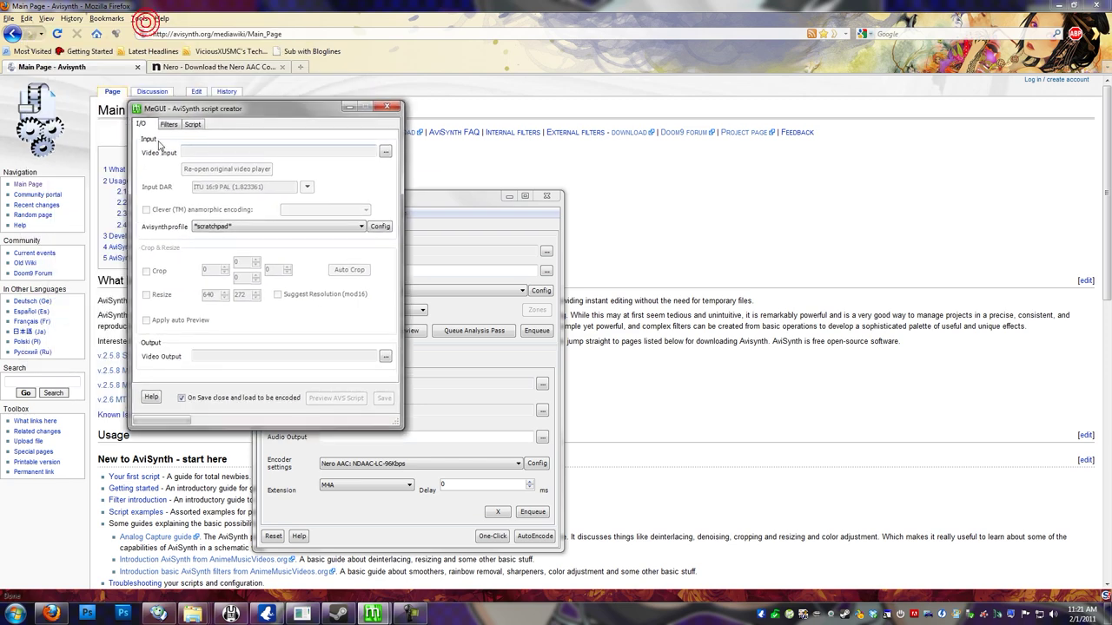
# Step: Load N:\FRAPS\Magicka Tutorial.avi as the video input and shrink the maximized preview
pyautogui.click(384, 152)
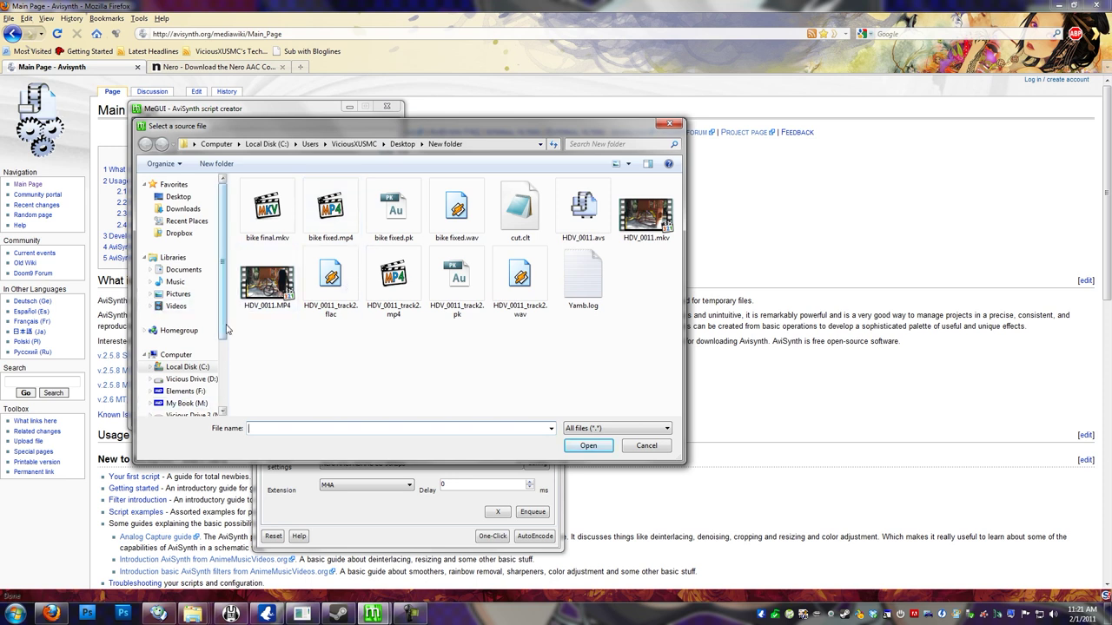
pyautogui.scroll(-2, 209, 339)
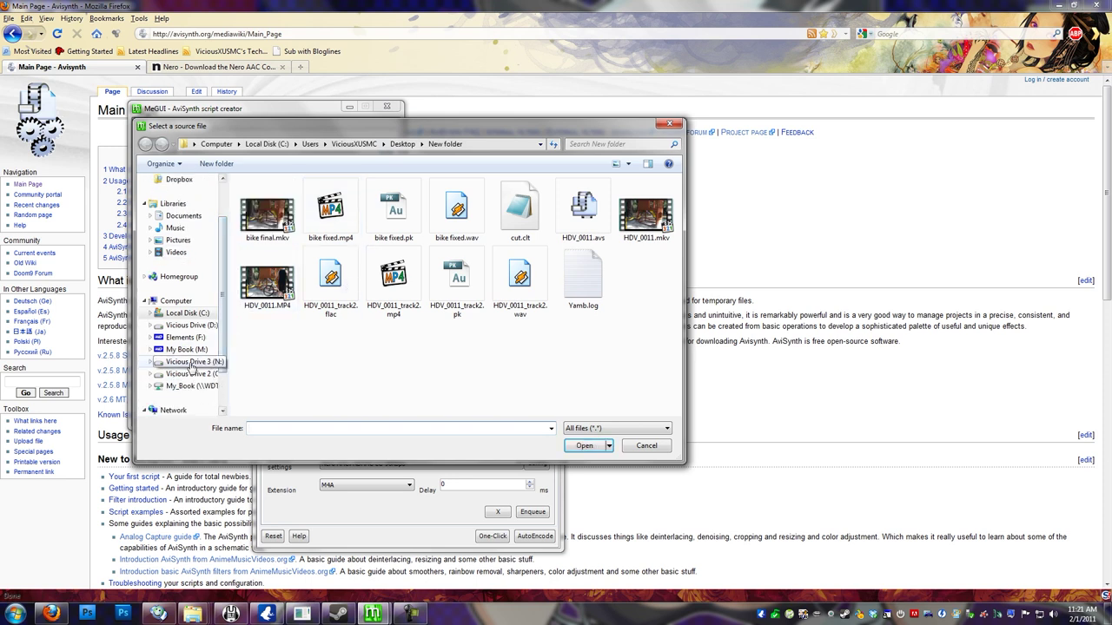
pyautogui.click(193, 361)
pyautogui.doubleClick(374, 234)
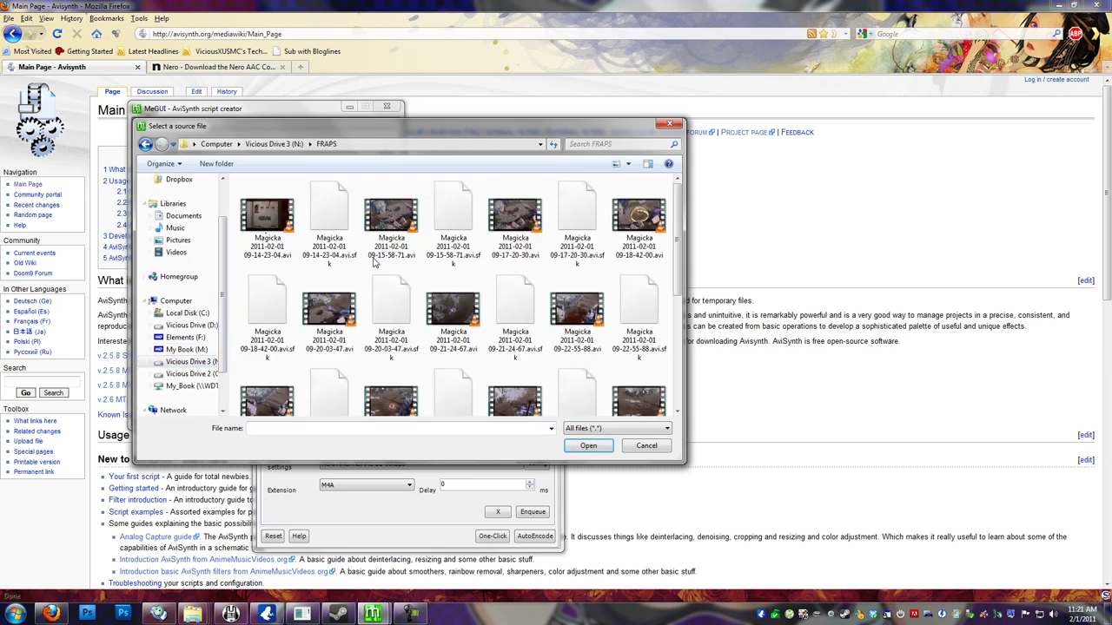
pyautogui.scroll(-5, 673, 228)
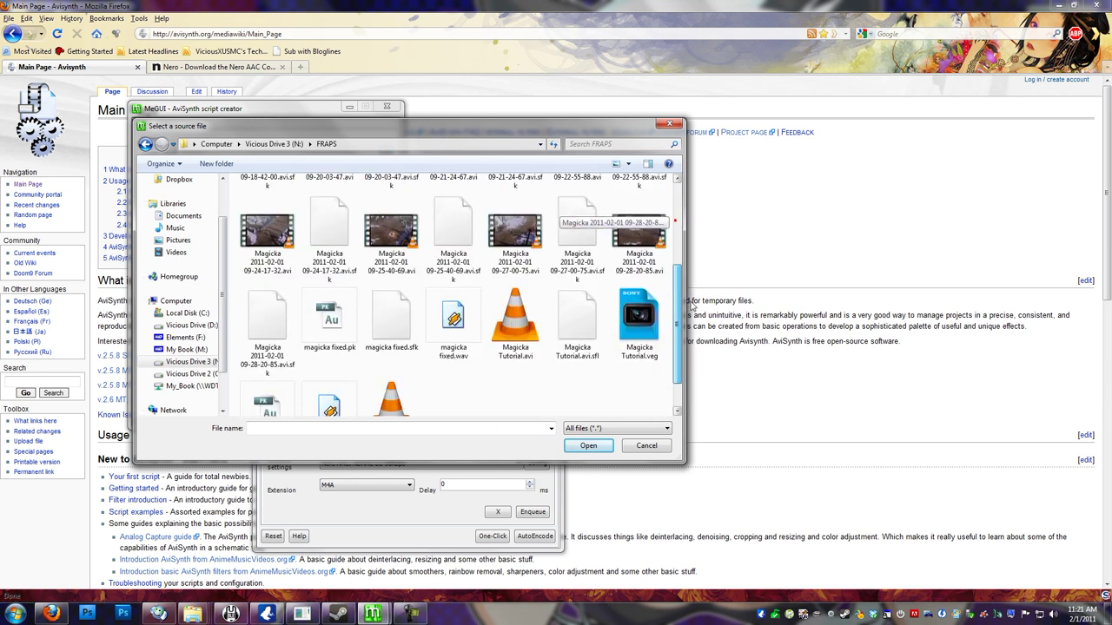
pyautogui.click(515, 274)
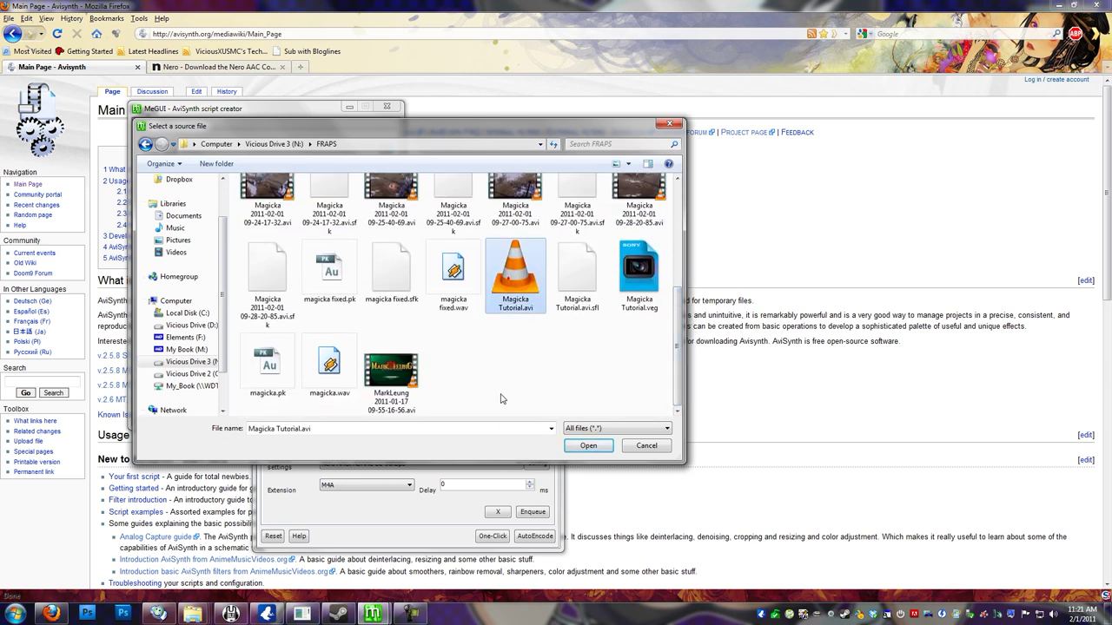
pyautogui.click(590, 449)
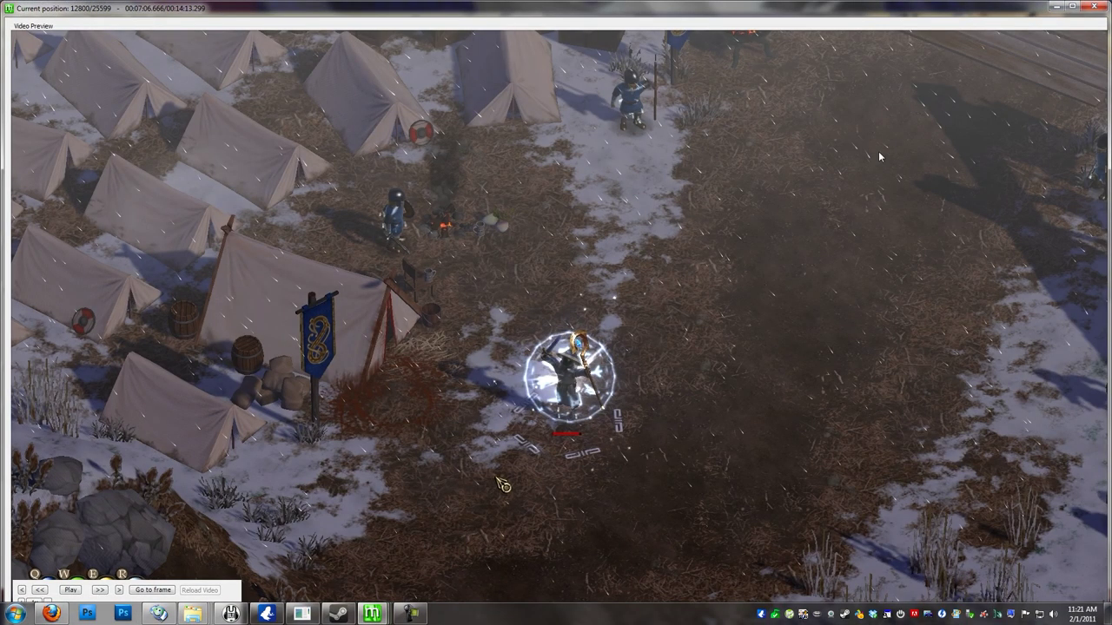
pyautogui.doubleClick(1033, 16)
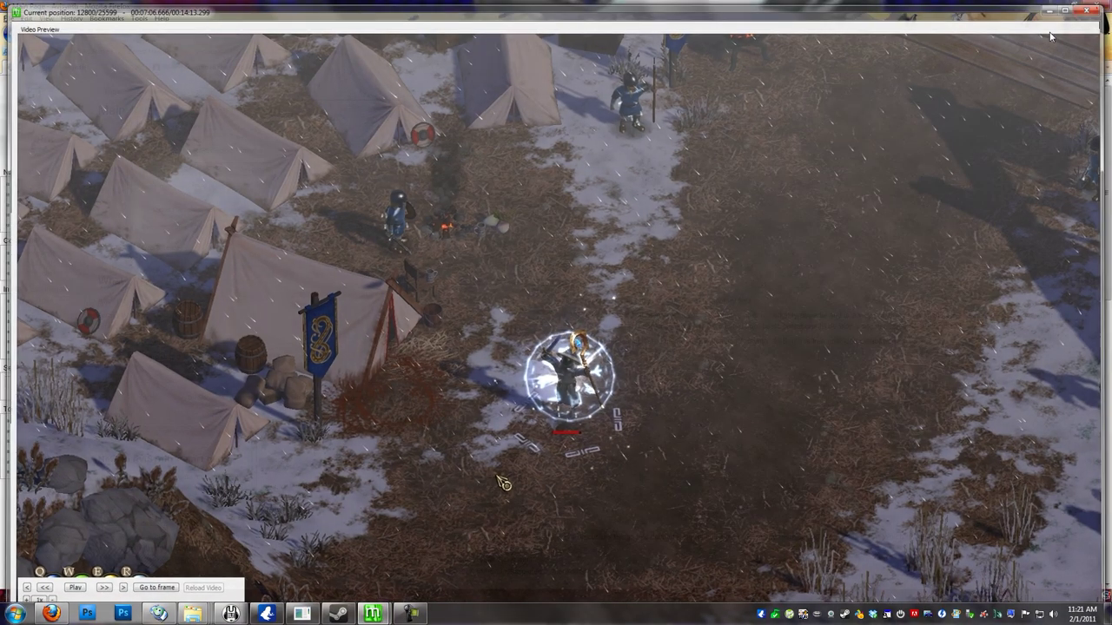
# Step: Close the video preview and switch the script creator to its Filters tab
pyautogui.click(1085, 11)
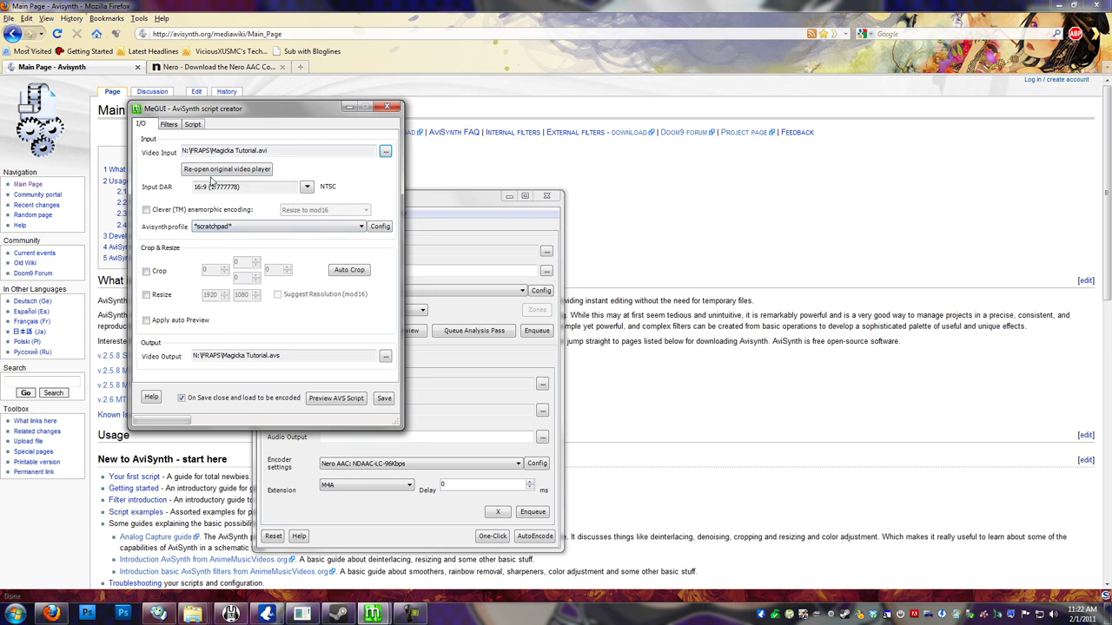
pyautogui.click(167, 125)
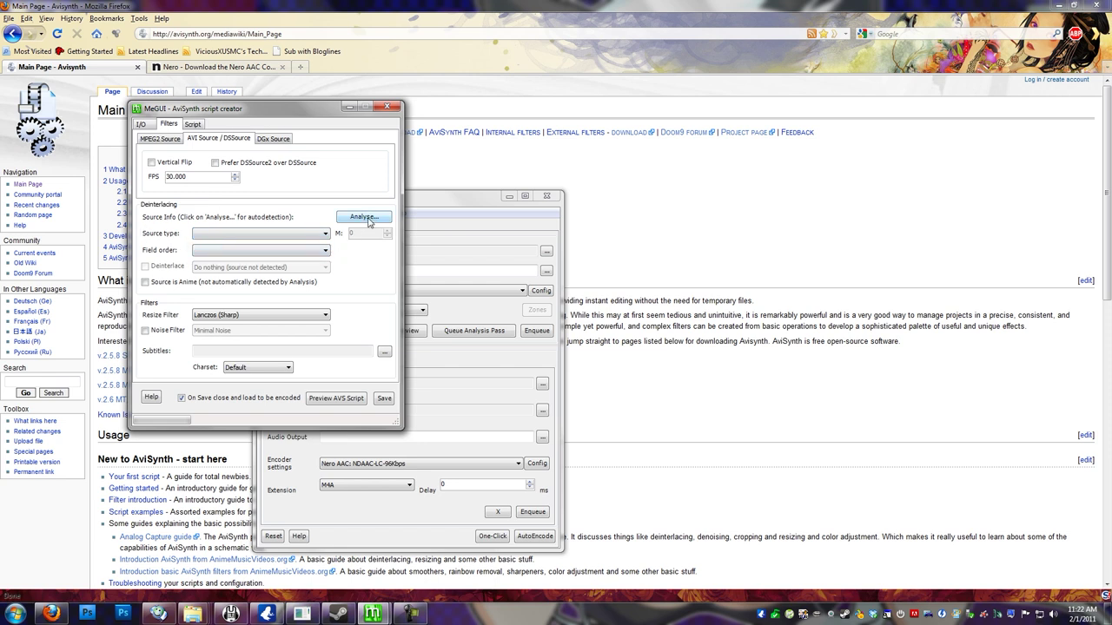
# Step: Leave field order unchanged, set source type to Progressive, and enable the Minimal Noise filter
pyautogui.click(239, 253)
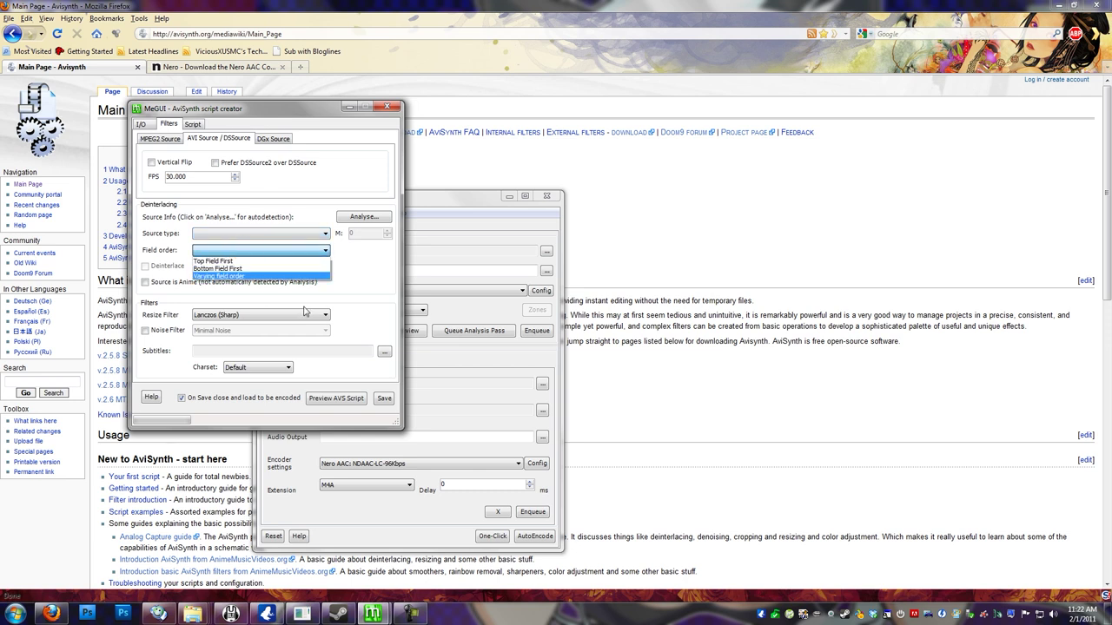
pyautogui.click(267, 289)
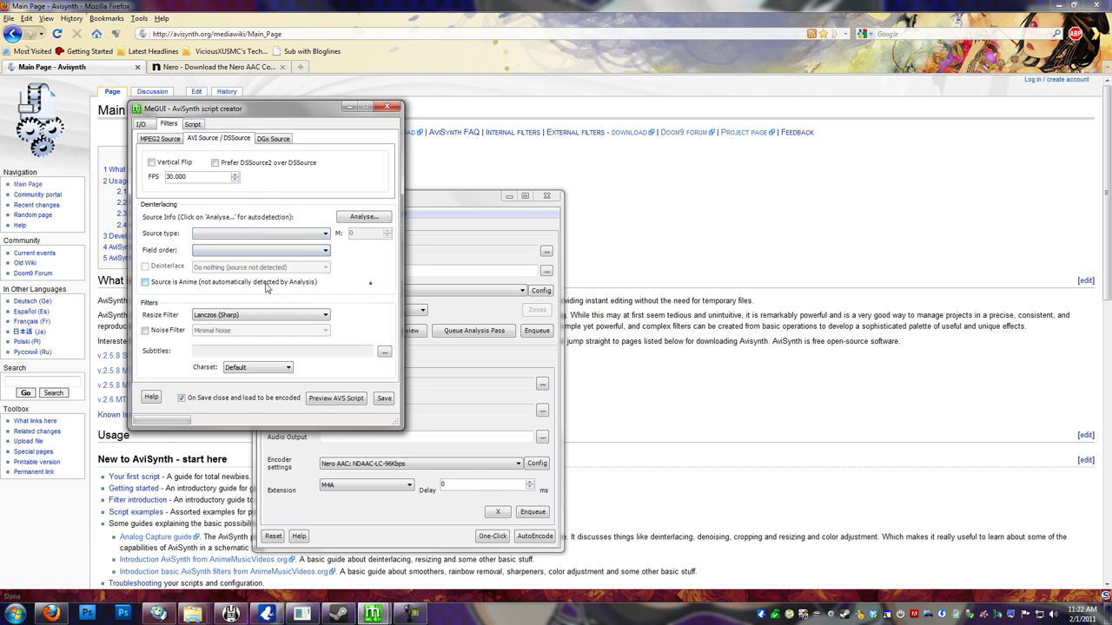
pyautogui.click(211, 234)
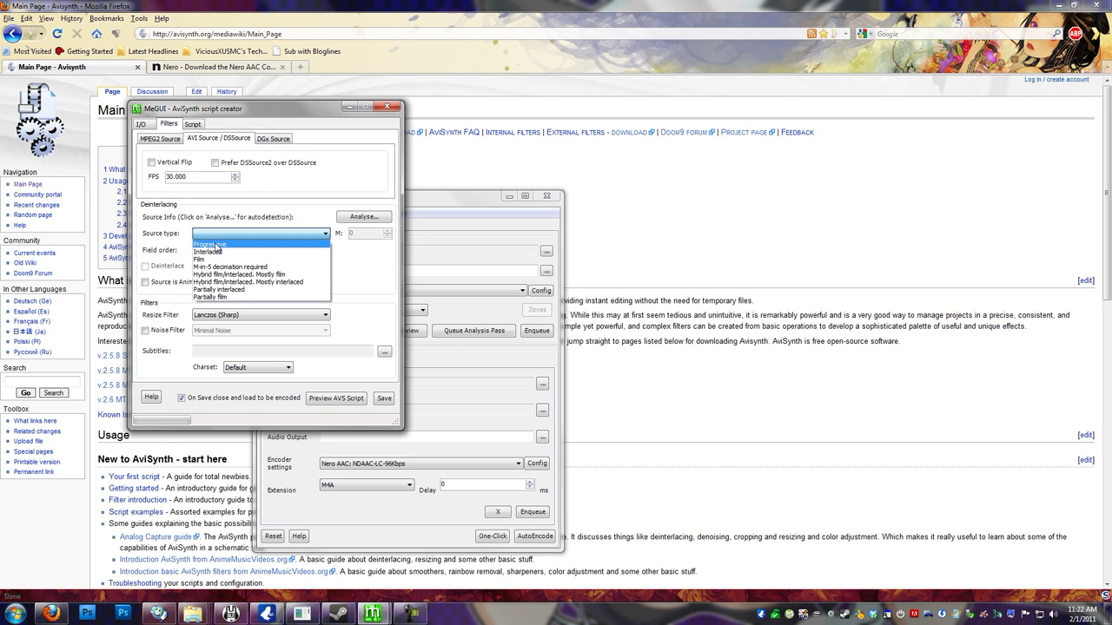
pyautogui.click(216, 245)
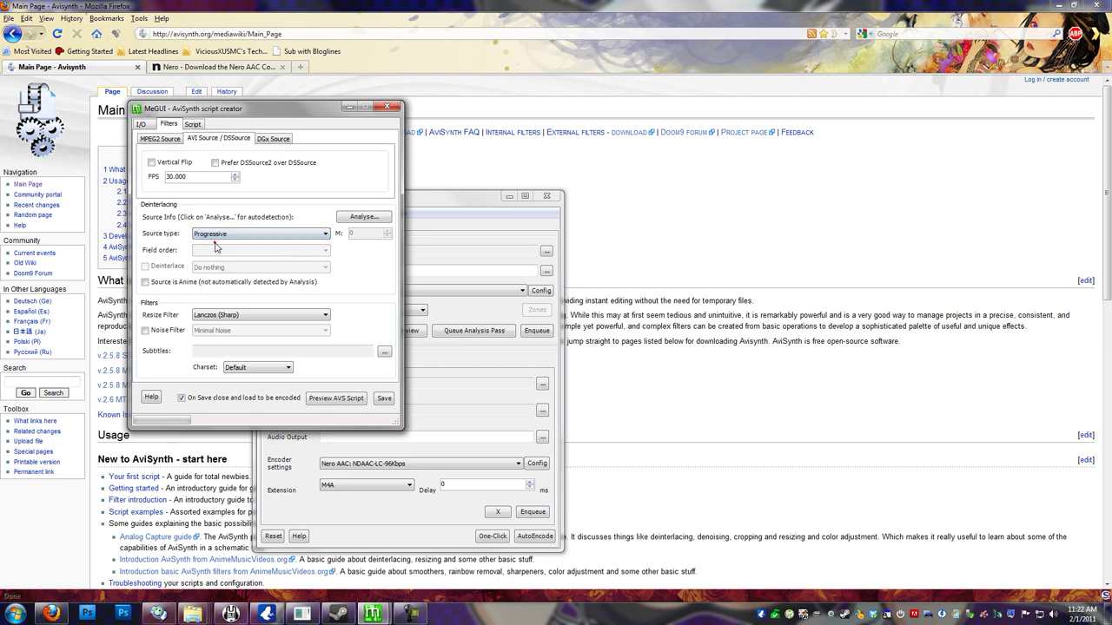
pyautogui.click(145, 332)
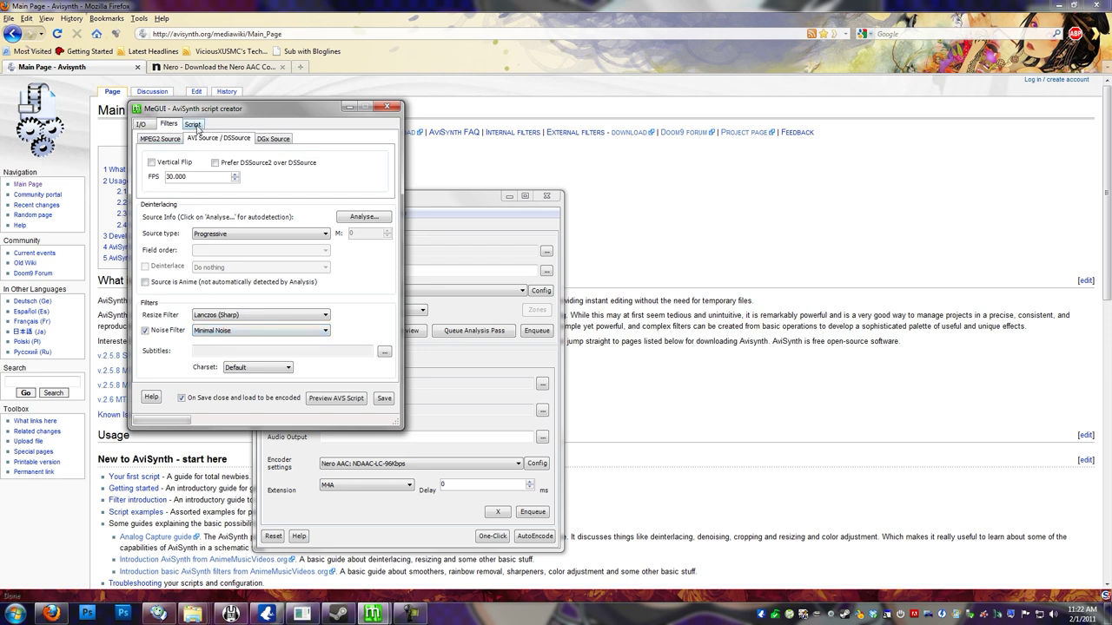
# Step: Review the generated script text, highlighting the Minimal Noise Undot line and the whole script
pyautogui.click(193, 125)
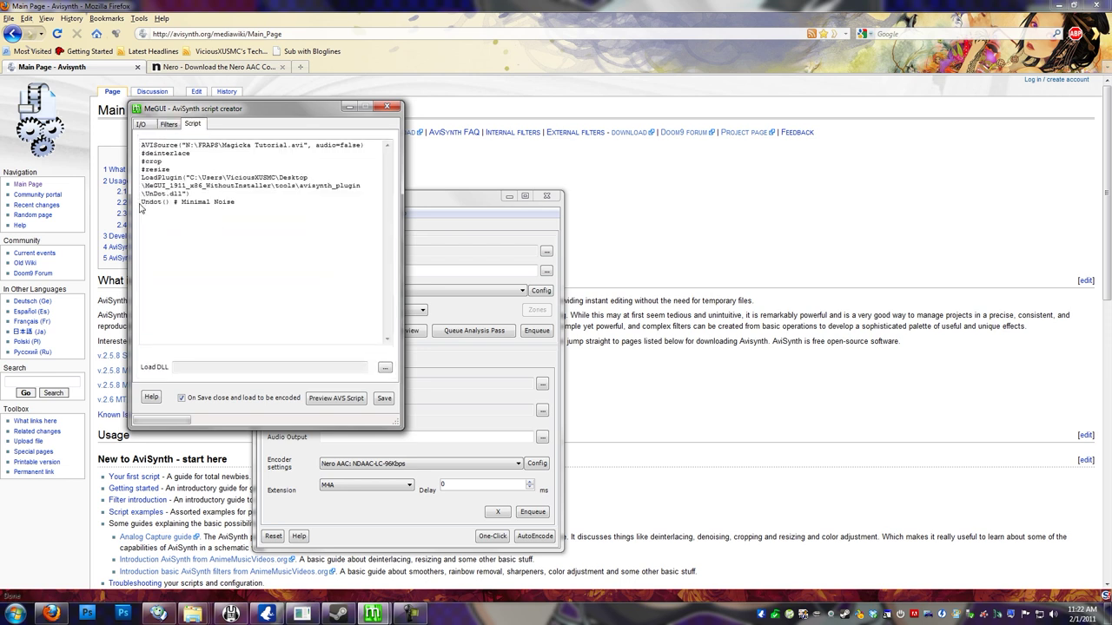
pyautogui.moveTo(141, 203); pyautogui.dragTo(234, 208)
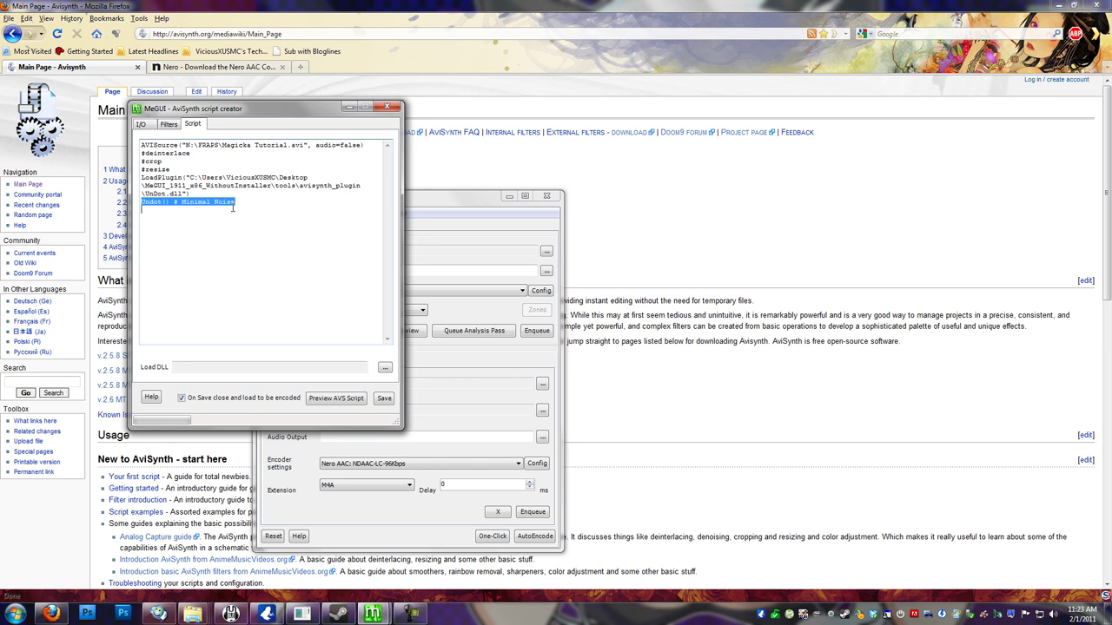
pyautogui.click(168, 126)
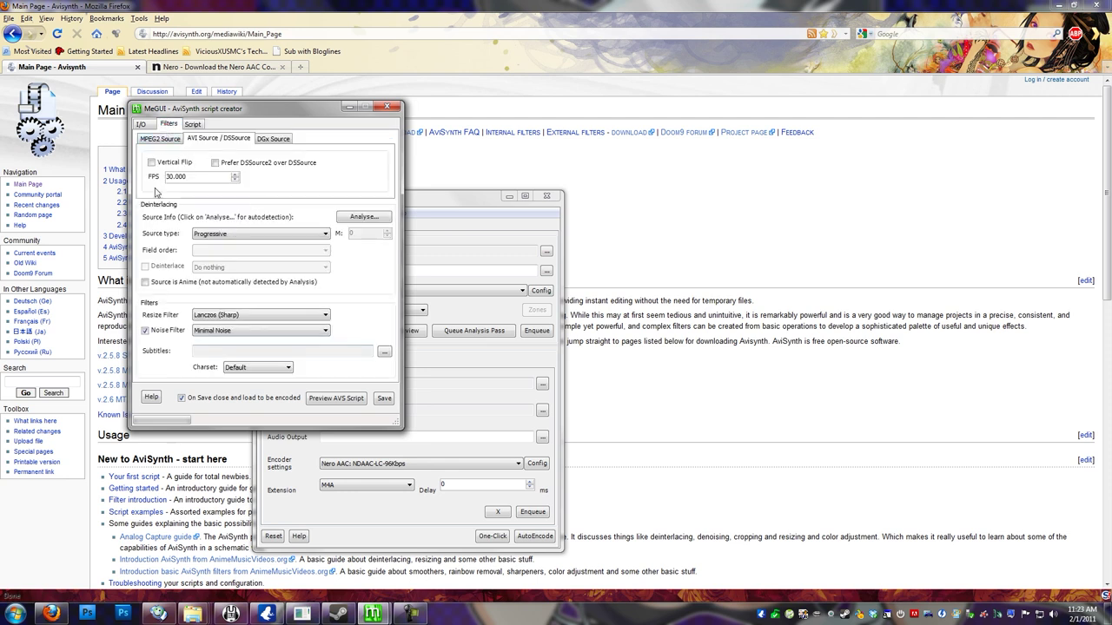
pyautogui.click(191, 126)
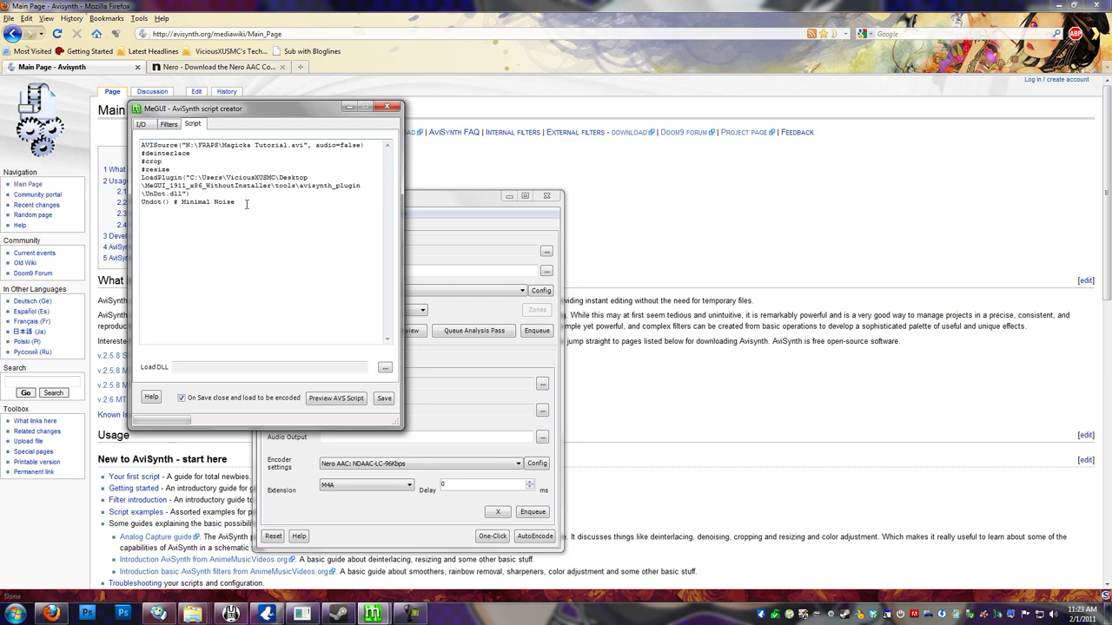
pyautogui.moveTo(257, 205); pyautogui.dragTo(108, 137)
pyautogui.click(278, 230)
# Step: Save Magicka Tutorial.avs, close its preview, and keep x264 scratchpad encoding into MKV
pyautogui.click(382, 398)
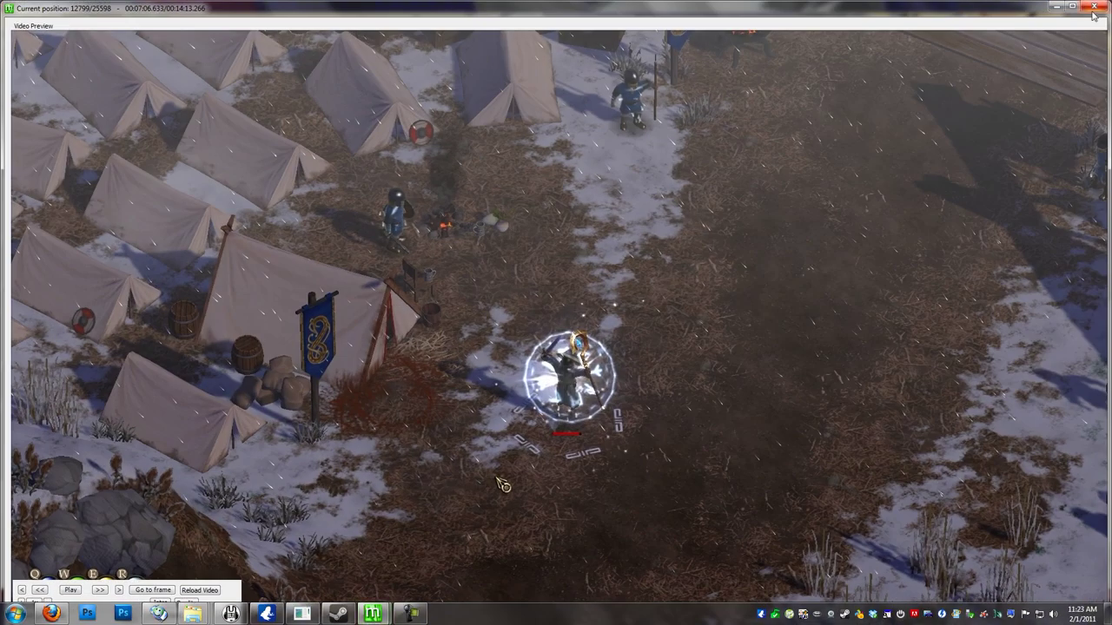
pyautogui.click(1096, 7)
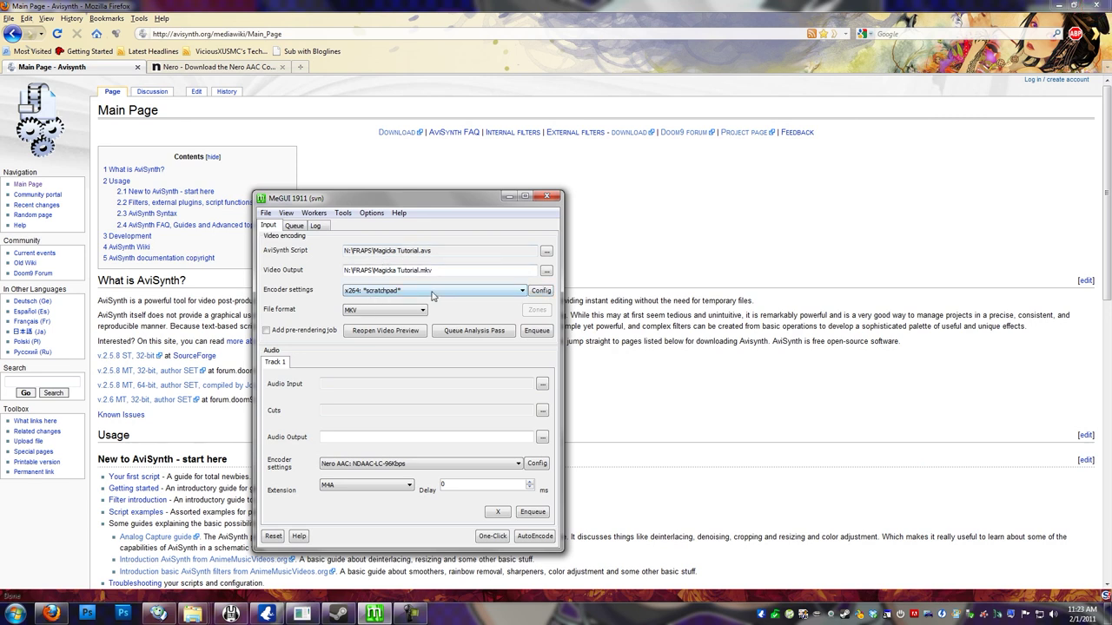
pyautogui.click(388, 295)
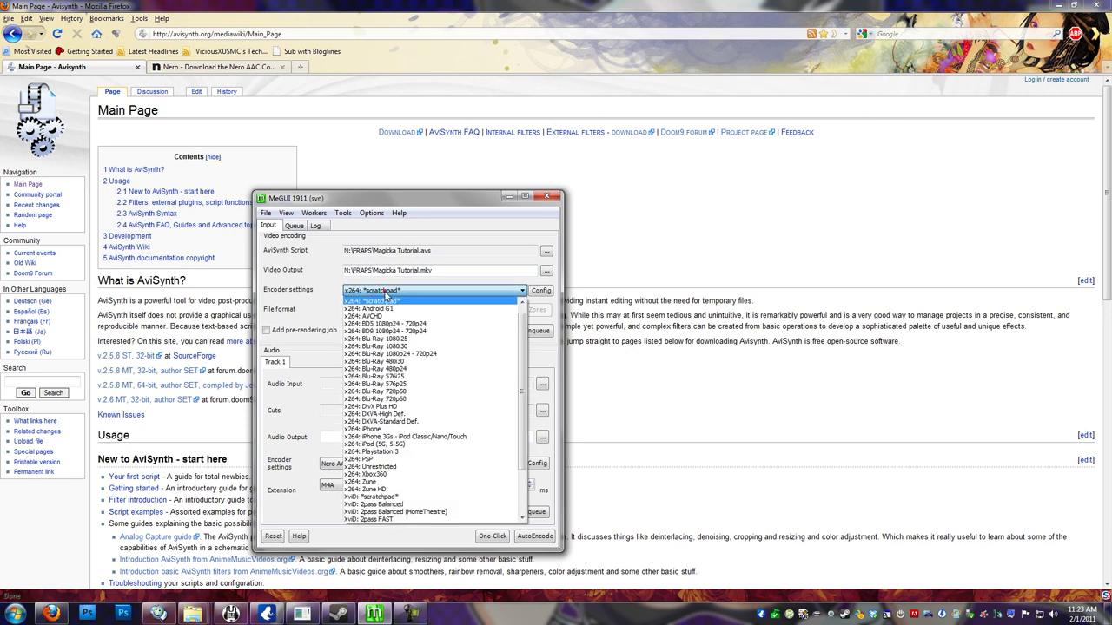
pyautogui.moveTo(521, 424); pyautogui.dragTo(520, 373)
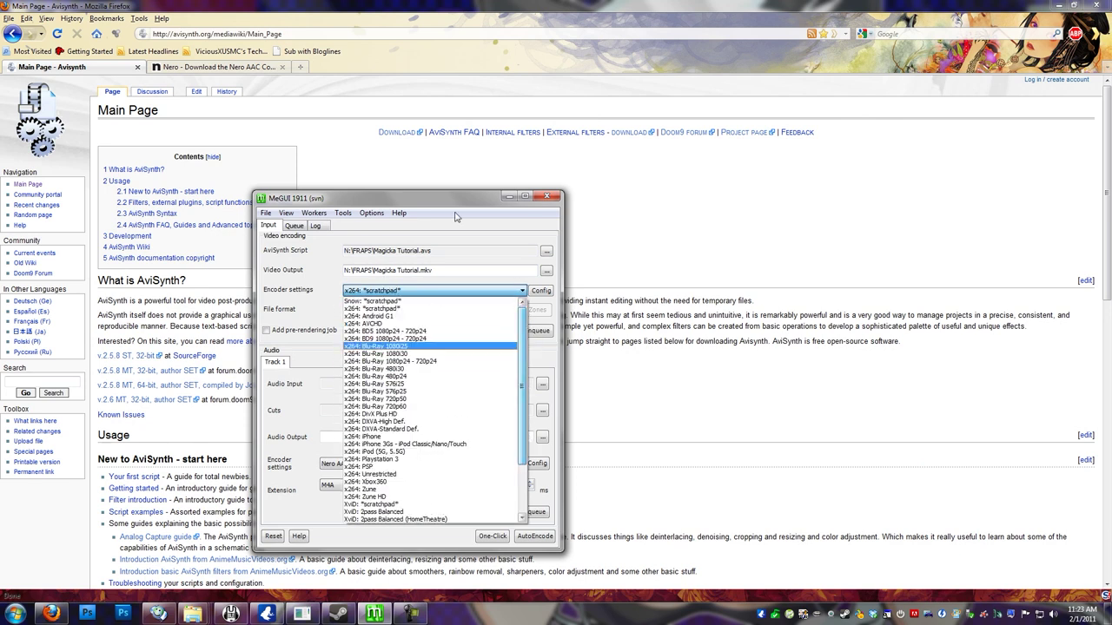
pyautogui.click(487, 257)
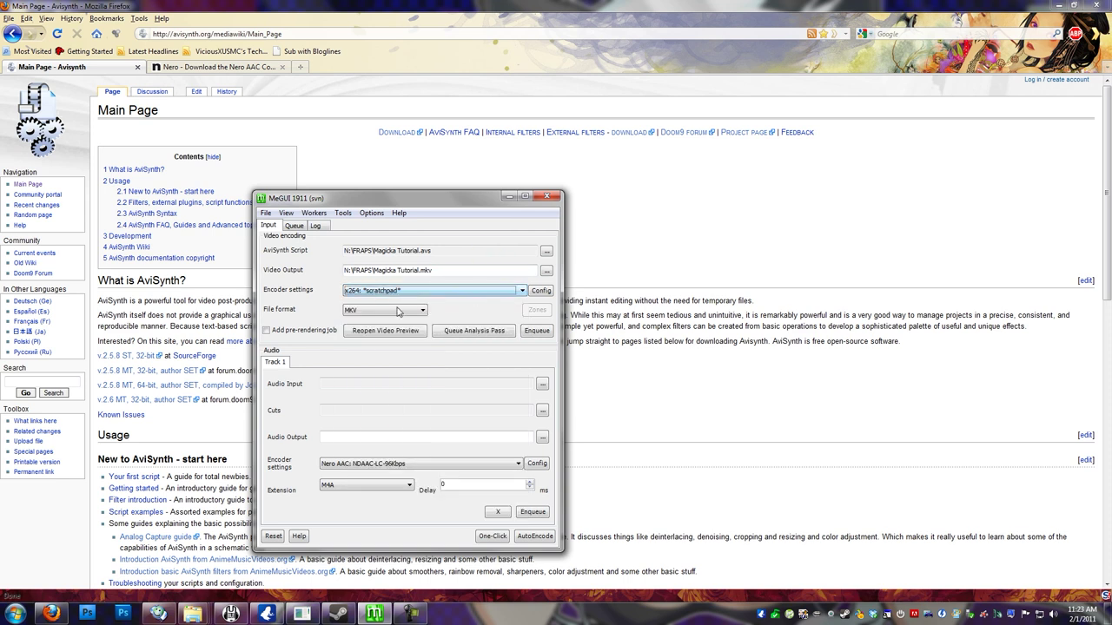
pyautogui.click(366, 311)
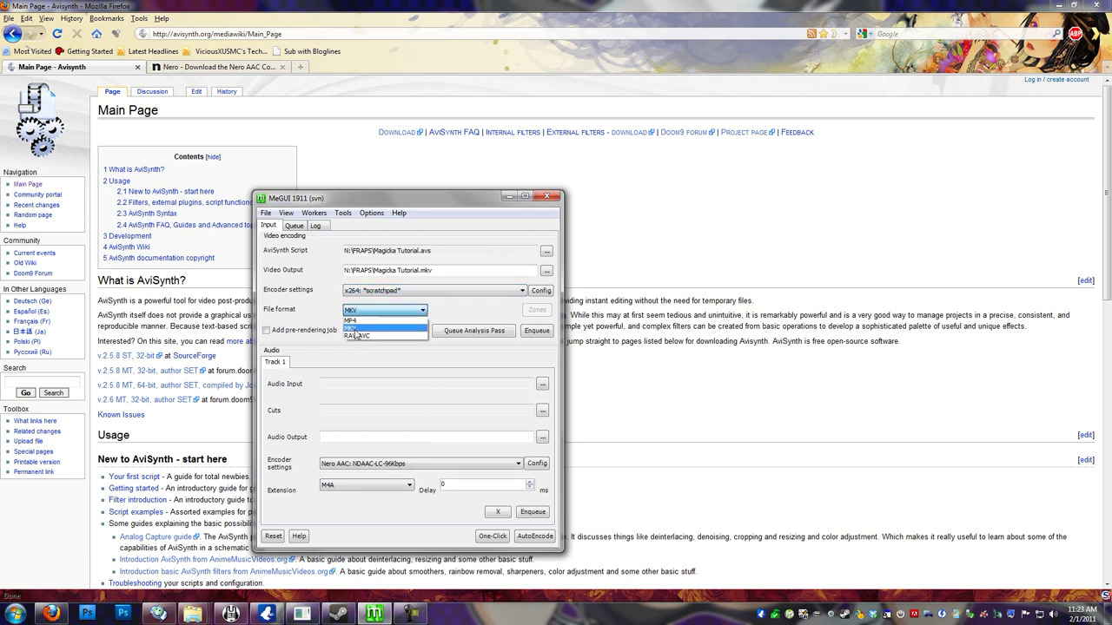
pyautogui.click(354, 332)
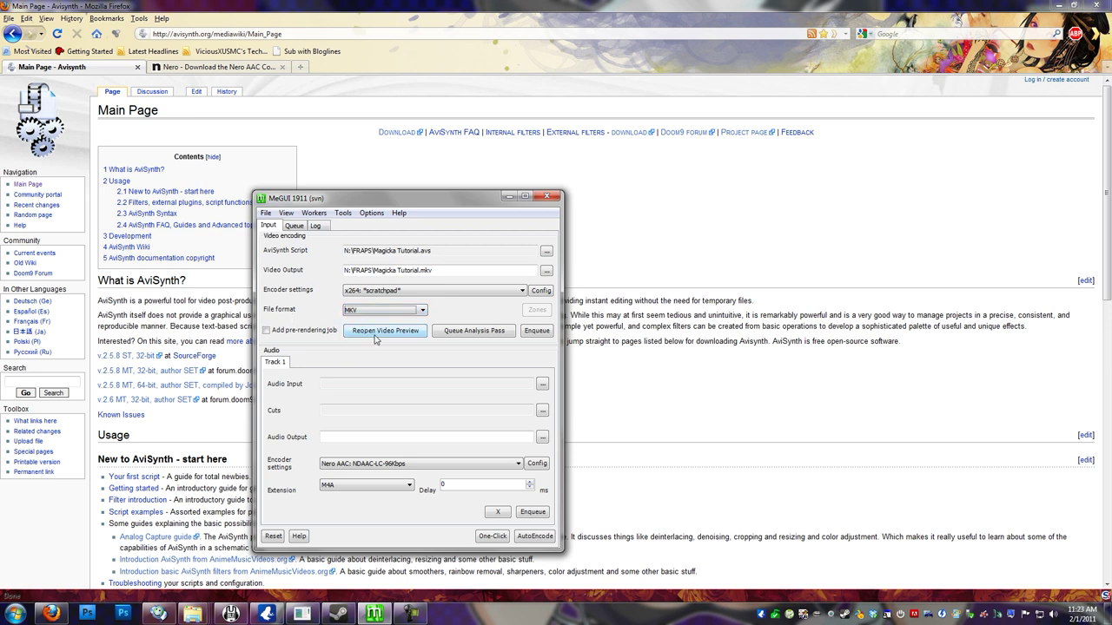
# Step: Choose Magicka Tutorial.avi as the audio input file
pyautogui.click(542, 385)
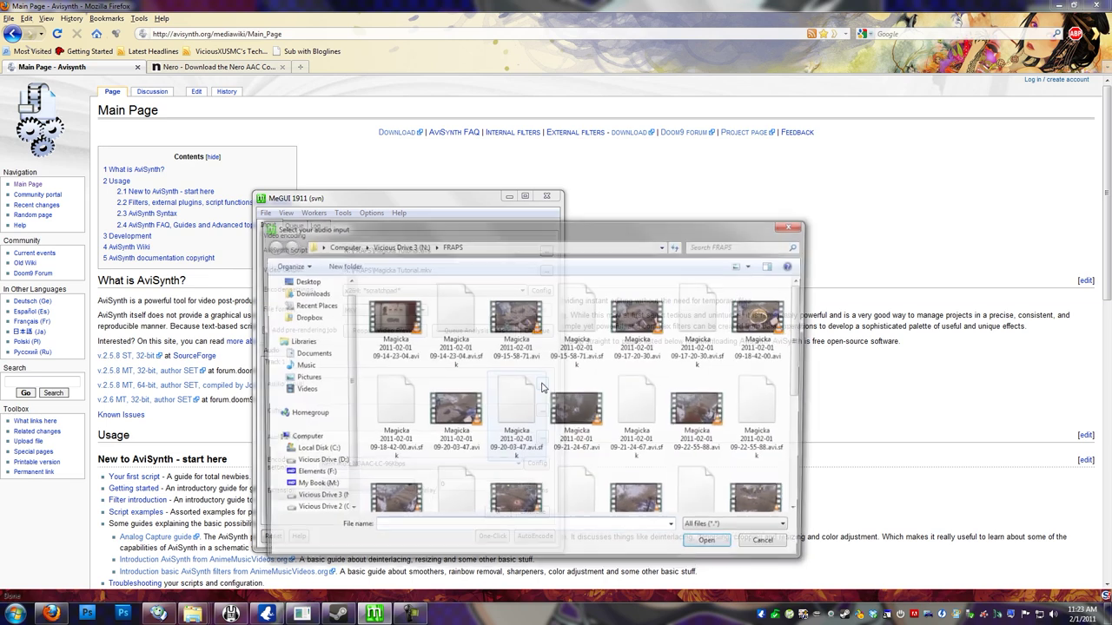
pyautogui.scroll(-5, 621, 387)
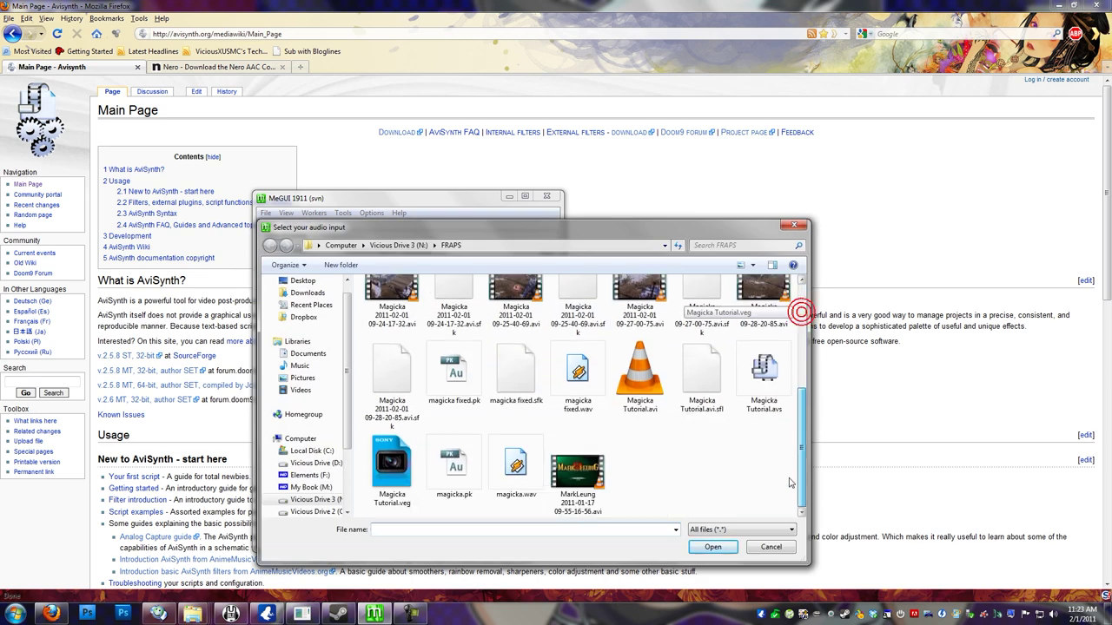
pyautogui.click(640, 375)
pyautogui.click(712, 547)
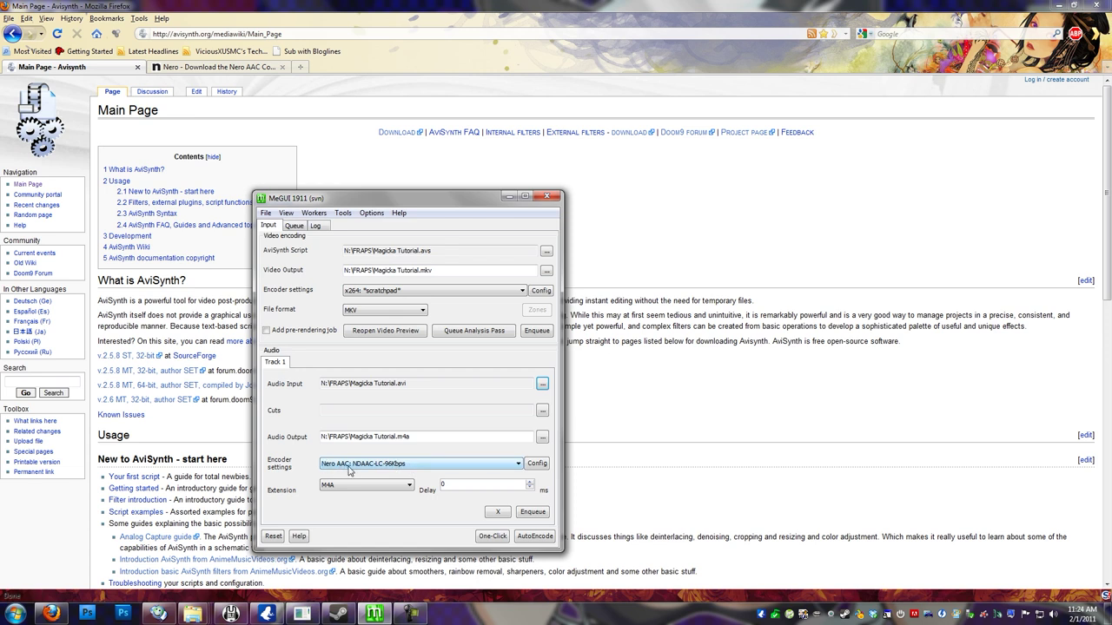
# Step: Set the audio encoder to Nero AAC: NDAAC-LC-96Kbps with M4A extension
pyautogui.click(387, 466)
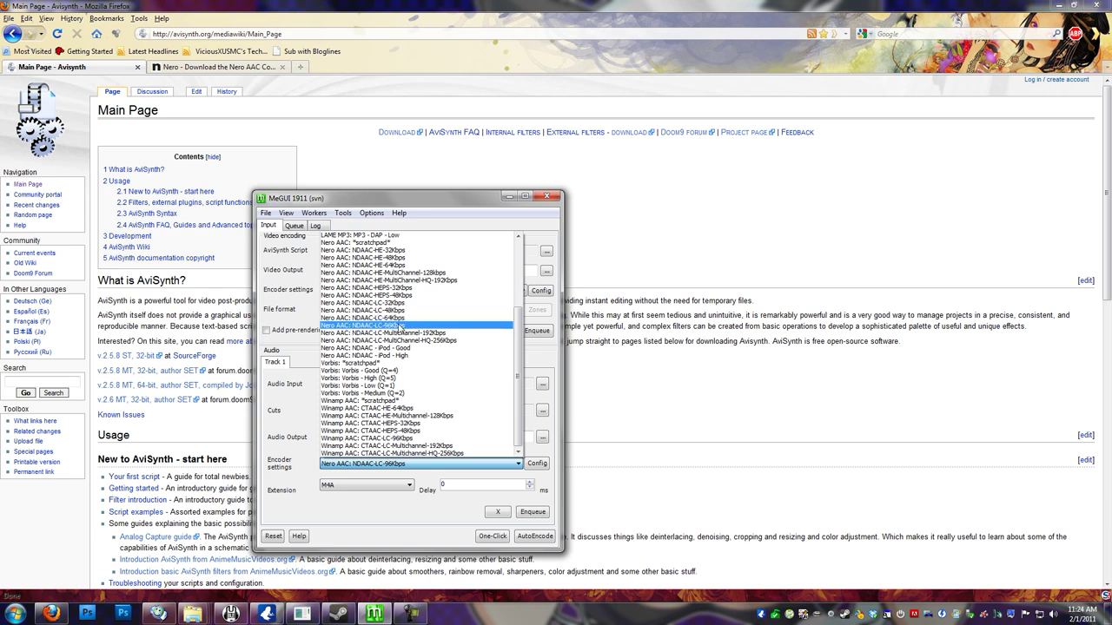
pyautogui.click(400, 325)
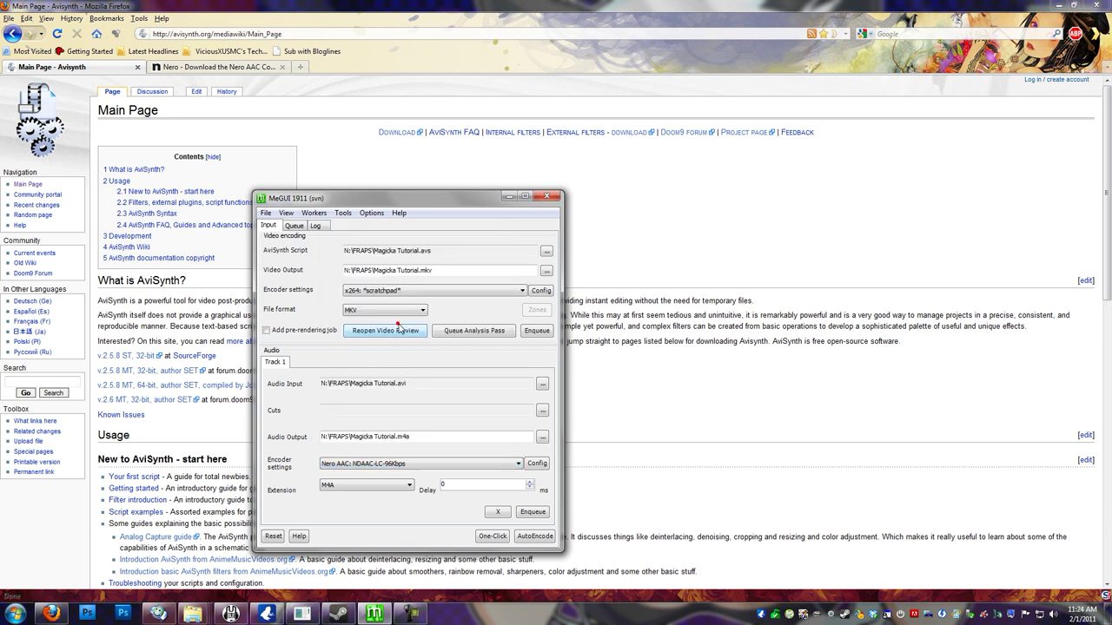
pyautogui.click(343, 492)
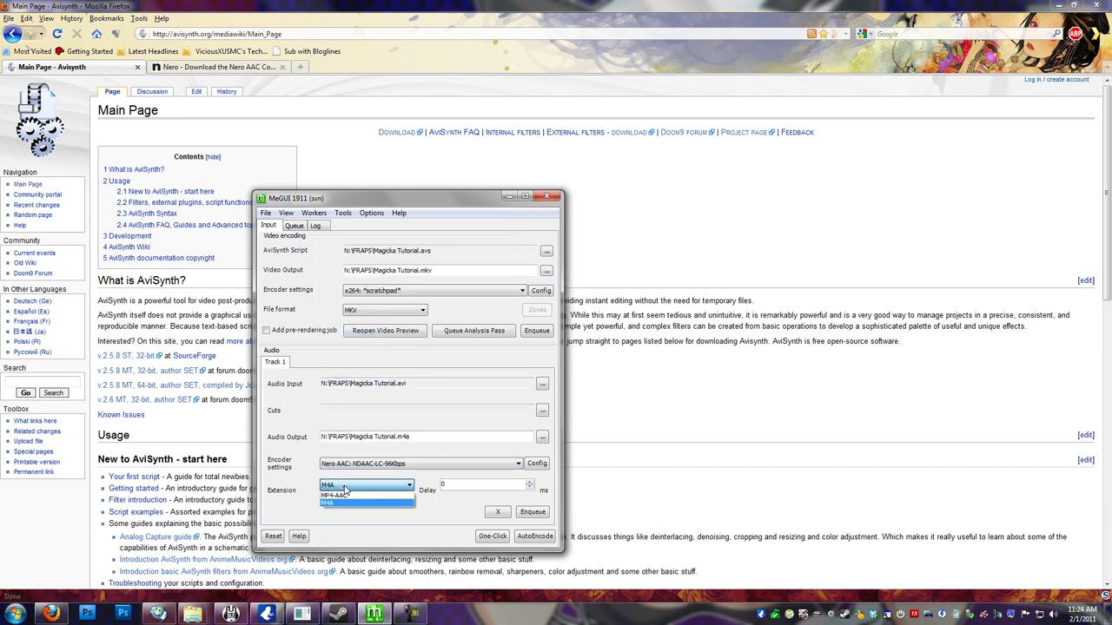
pyautogui.click(340, 503)
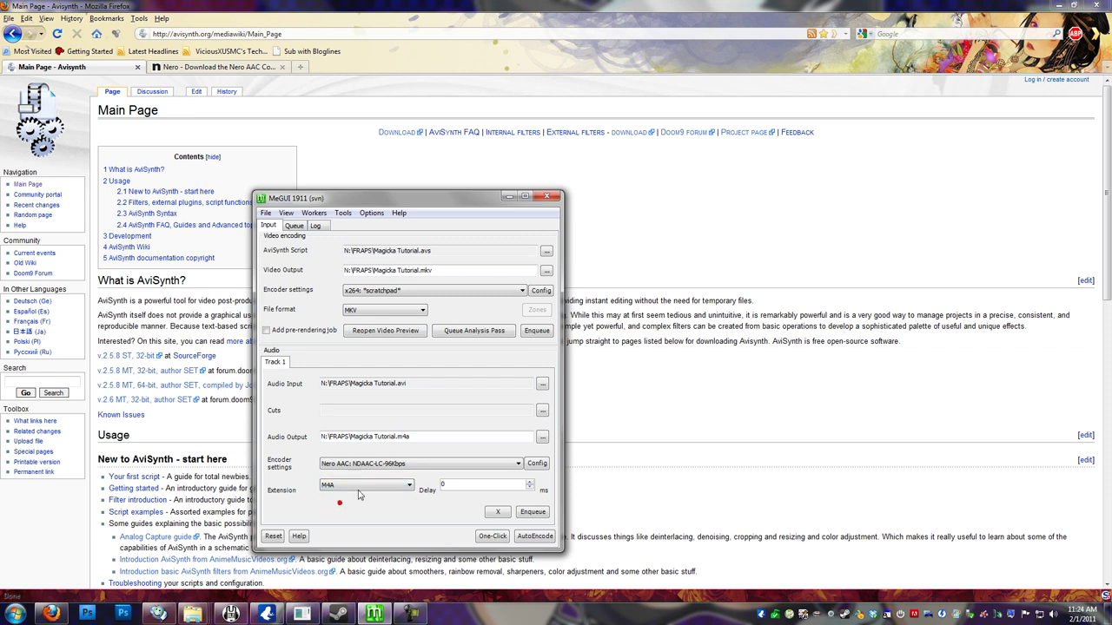
# Step: Open x264 configuration, browse Frame-Type, Rate Control, Analysis and Misc pages, then show Firefox's Nero tab
pyautogui.click(538, 291)
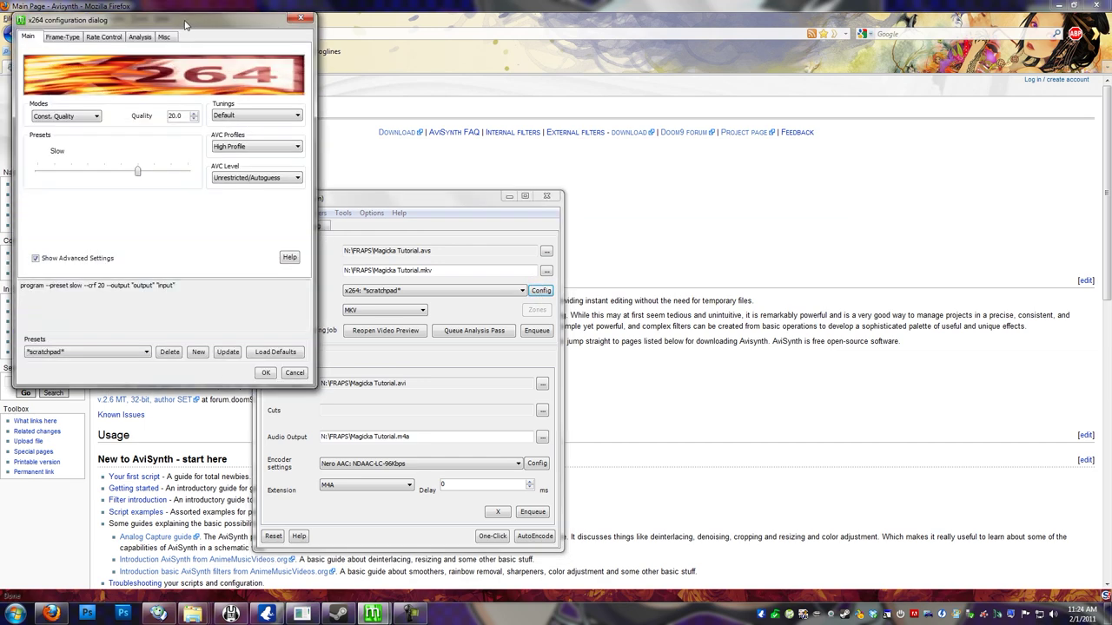
pyautogui.moveTo(185, 24); pyautogui.dragTo(287, 161)
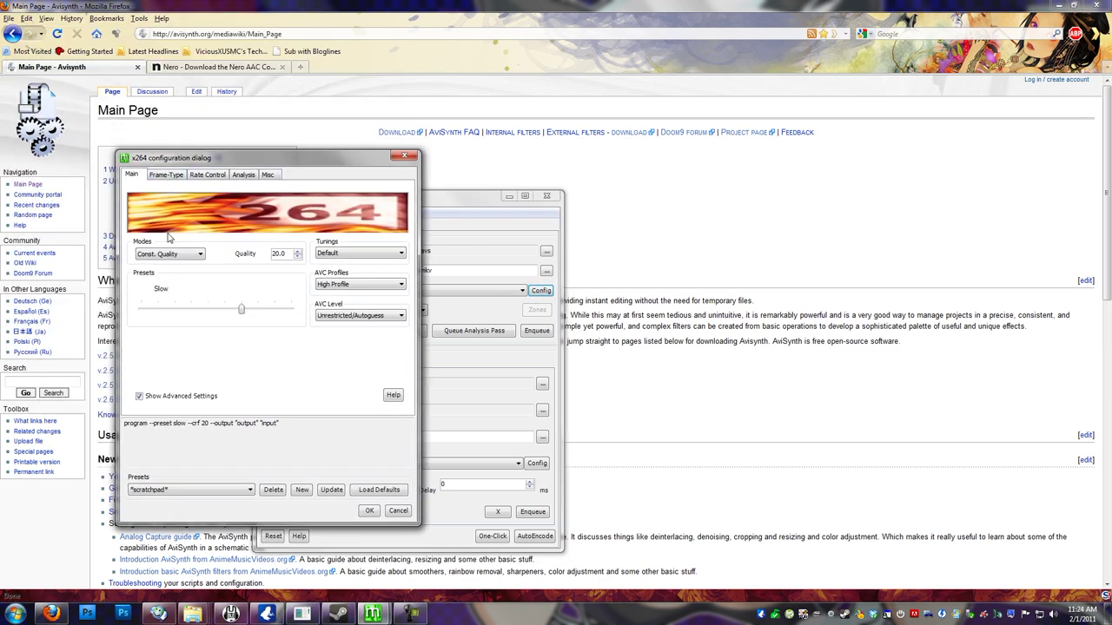
pyautogui.moveTo(241, 310)
pyautogui.mouseDown()
pyautogui.moveTo(209, 311)
pyautogui.moveTo(238, 313)
pyautogui.mouseUp()
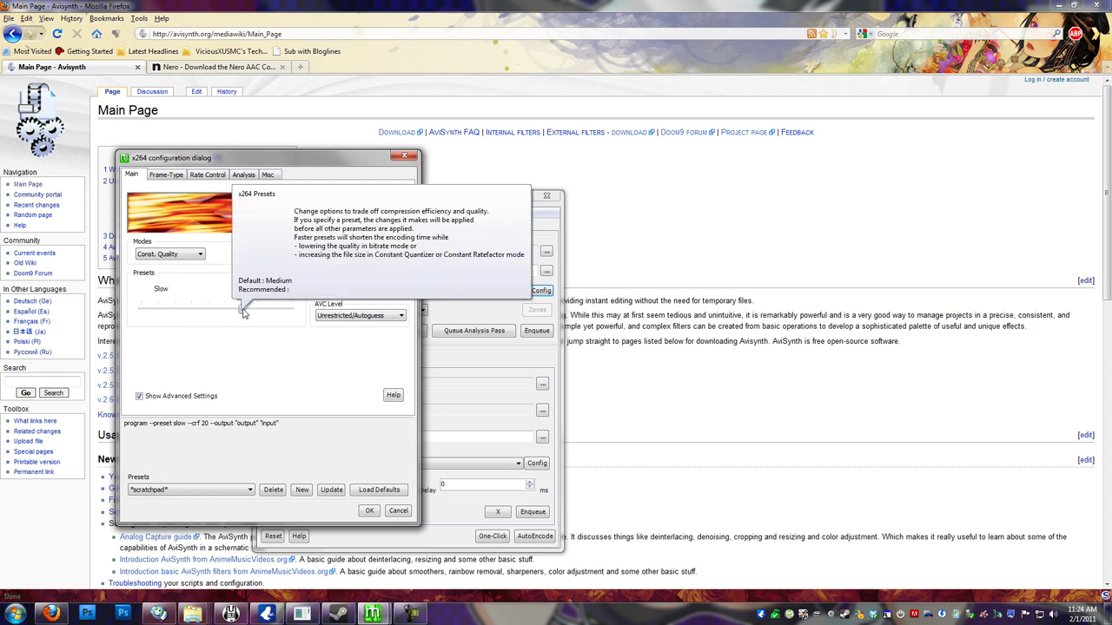
pyautogui.click(165, 176)
pyautogui.click(207, 175)
pyautogui.click(243, 174)
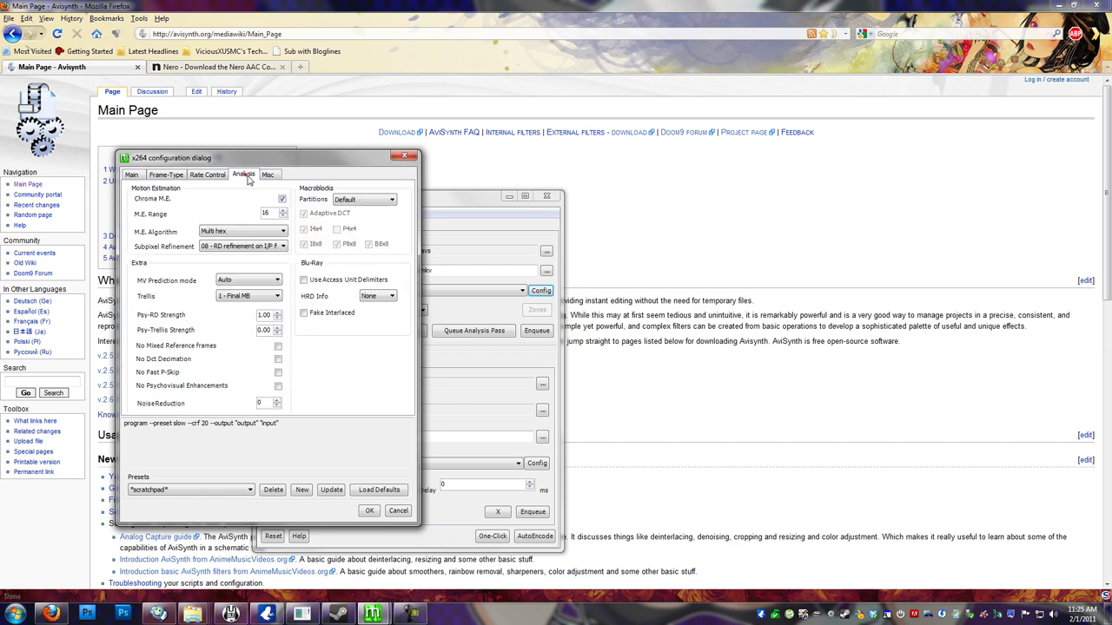
pyautogui.click(267, 175)
pyautogui.click(165, 175)
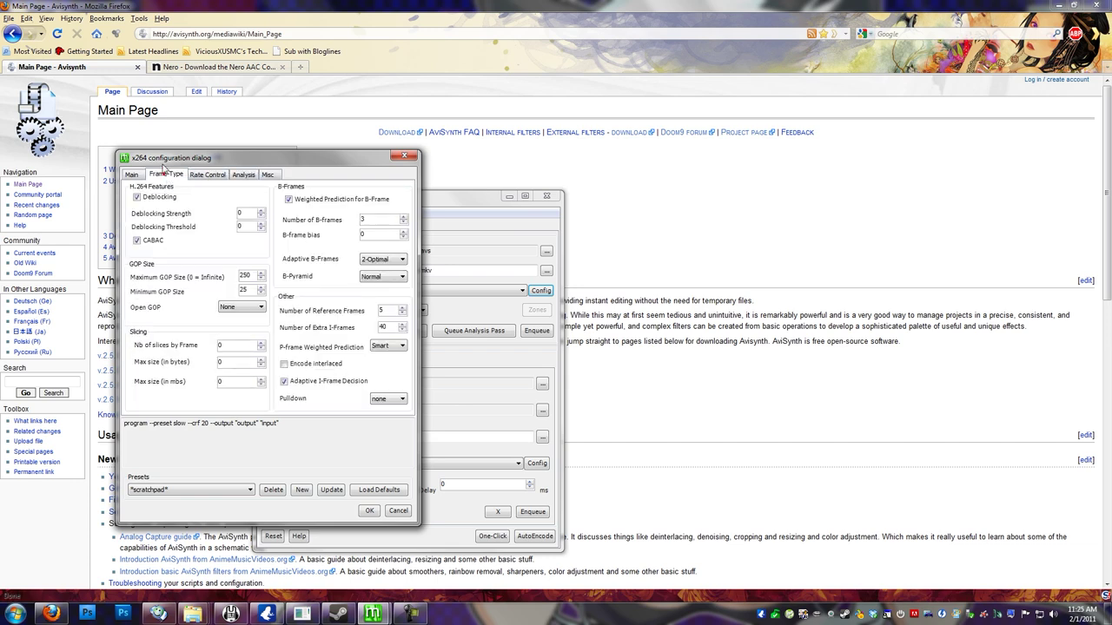
pyautogui.click(221, 67)
# Step: Search 'g me' from the address bar and open MeWiki's X264 Settings page
pyautogui.click(235, 33)
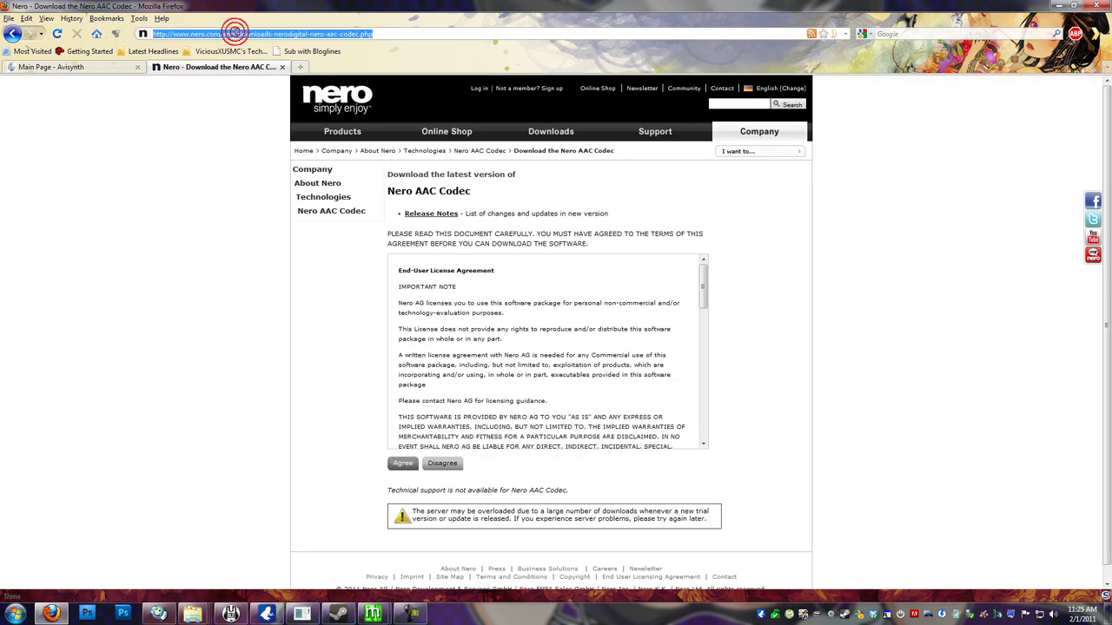
pyautogui.write('g mewiki')
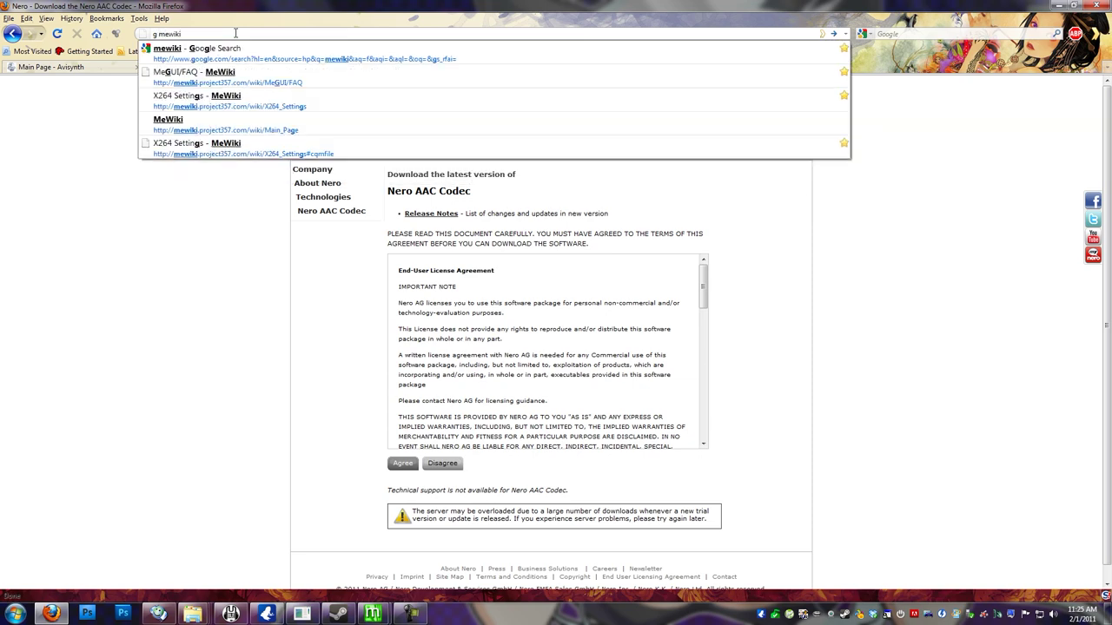
pyautogui.press('Return')
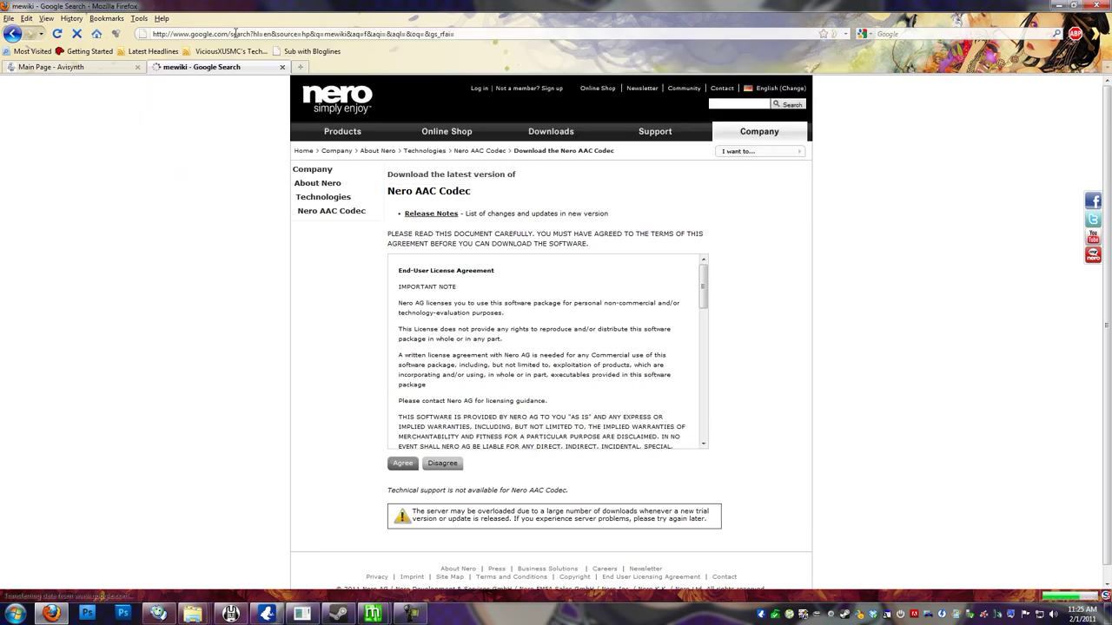
pyautogui.click(330, 151)
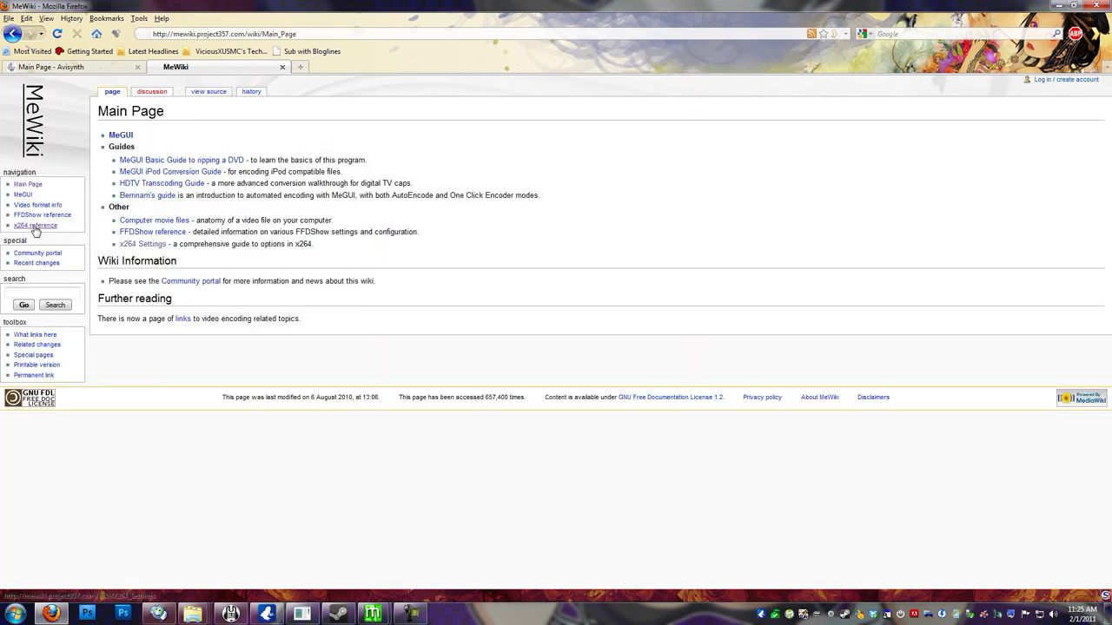
pyautogui.click(143, 244)
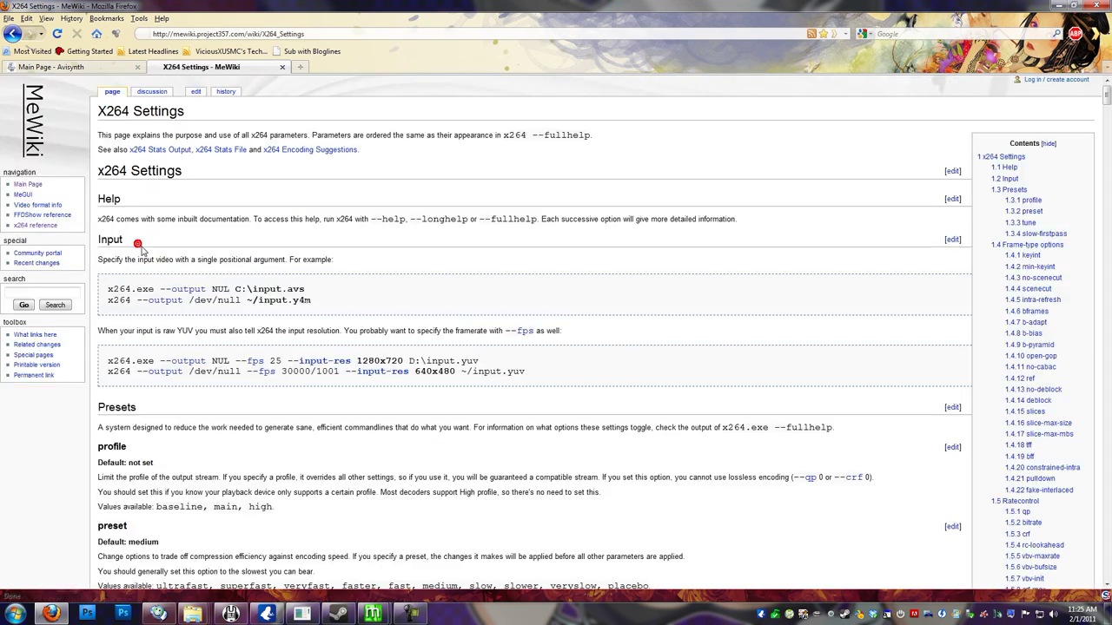
# Step: Scroll down to the Ratecontrol entries for bitrate, crf and rc-lookahead
pyautogui.scroll(-9, 181, 383)
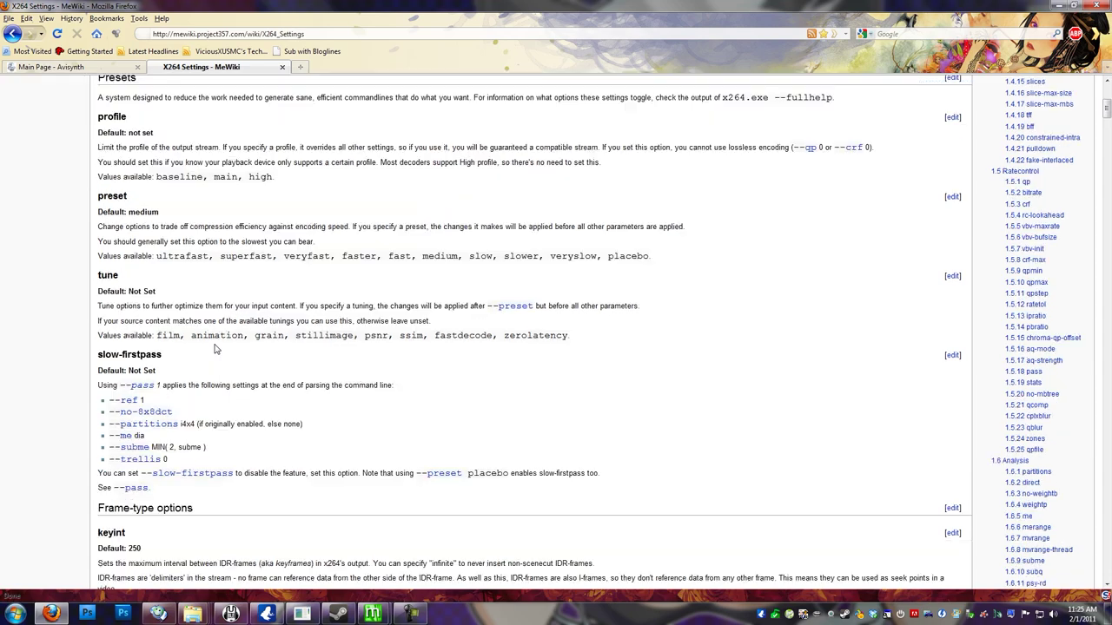
pyautogui.scroll(-11, 209, 354)
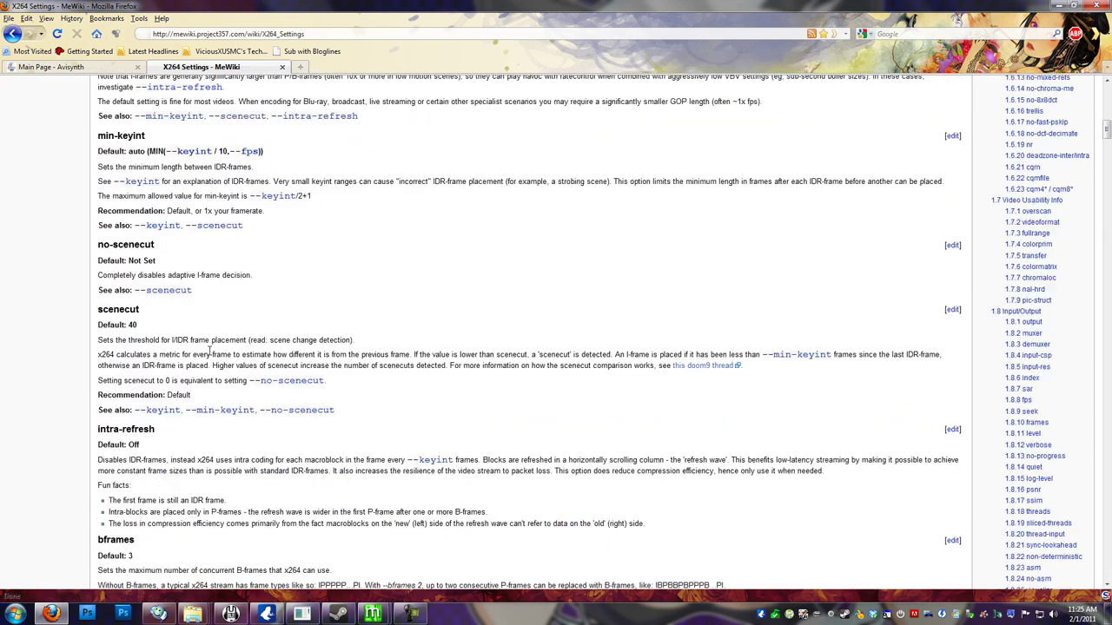
pyautogui.scroll(-10, 208, 355)
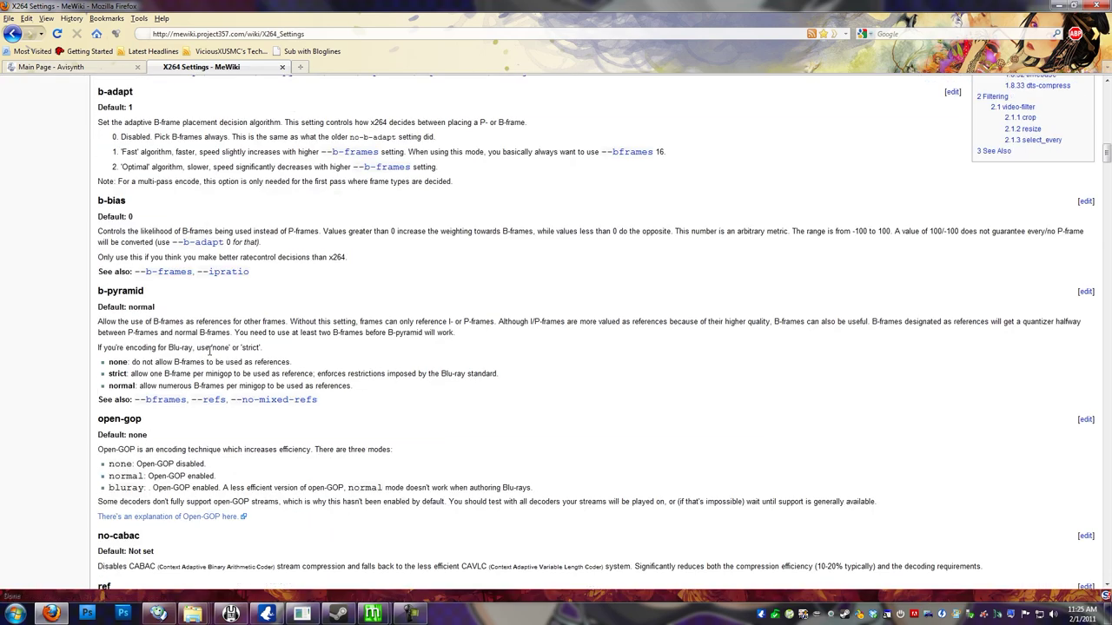
pyautogui.scroll(-17, 209, 355)
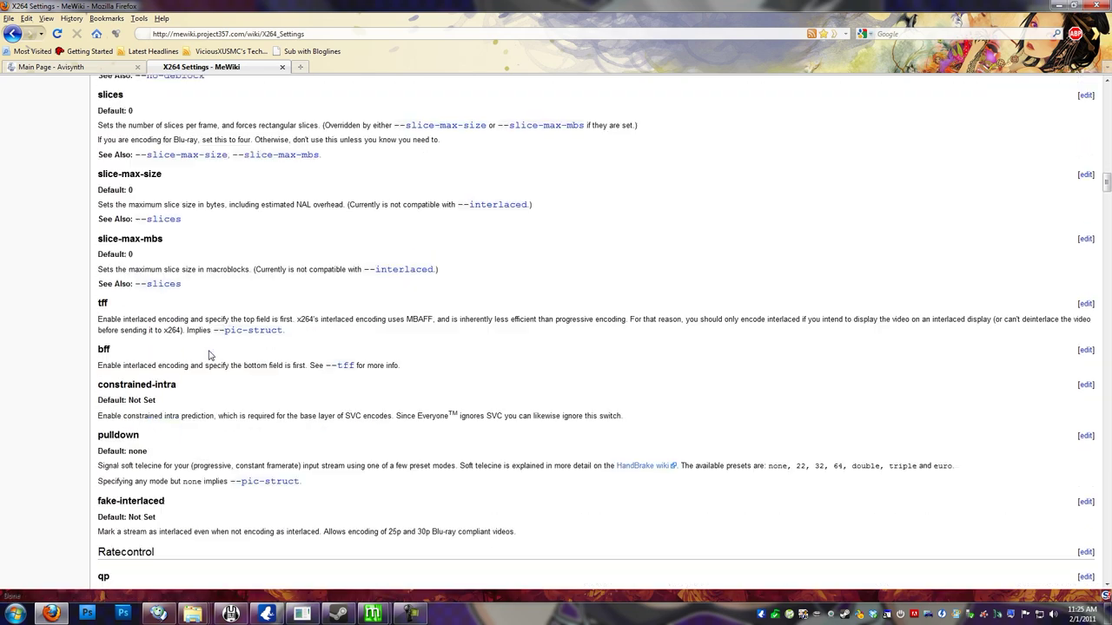
pyautogui.scroll(-7, 208, 354)
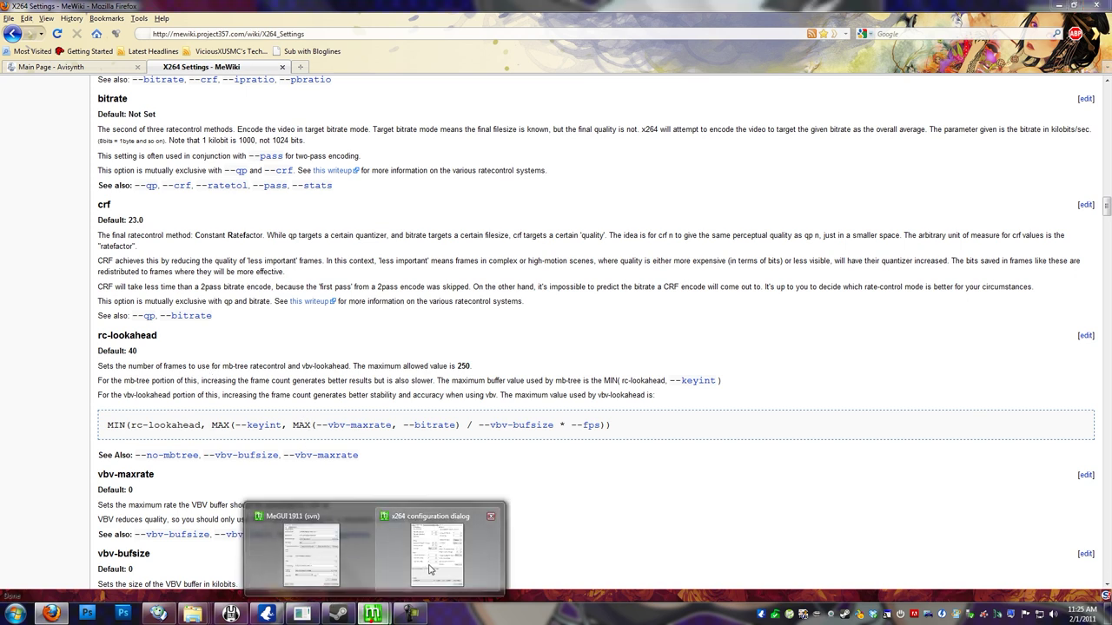
# Step: Set x264 deblocking strength and threshold both to -1 on the Frame-Type tab
pyautogui.click(430, 564)
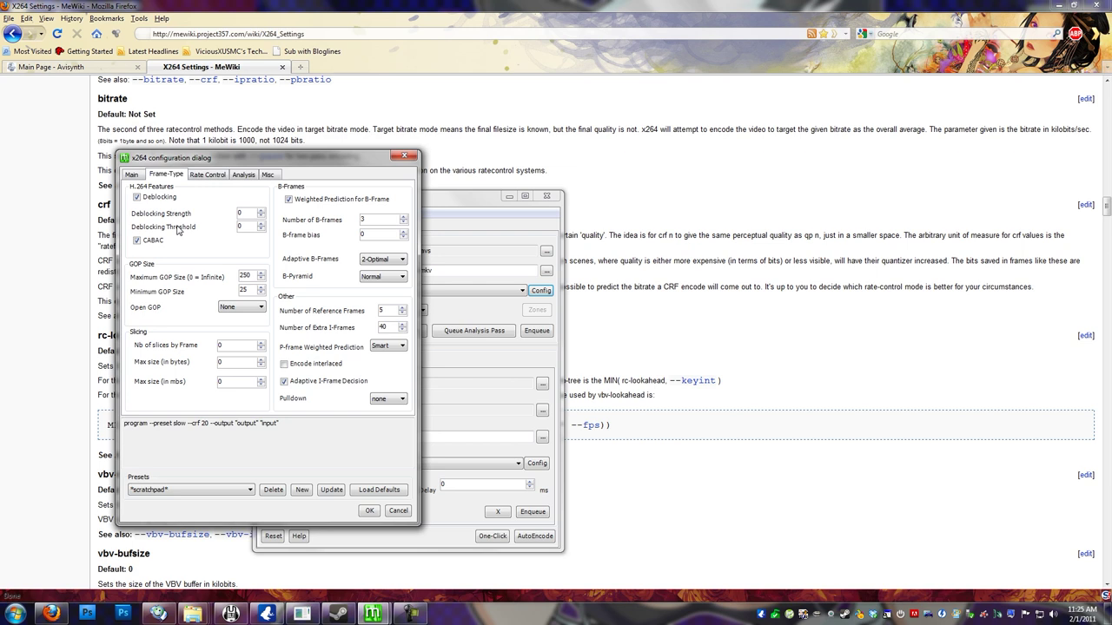
pyautogui.click(260, 217)
pyautogui.click(260, 230)
# Step: Confirm the Main tab rate control mode stays Const. Quality at 20
pyautogui.click(132, 177)
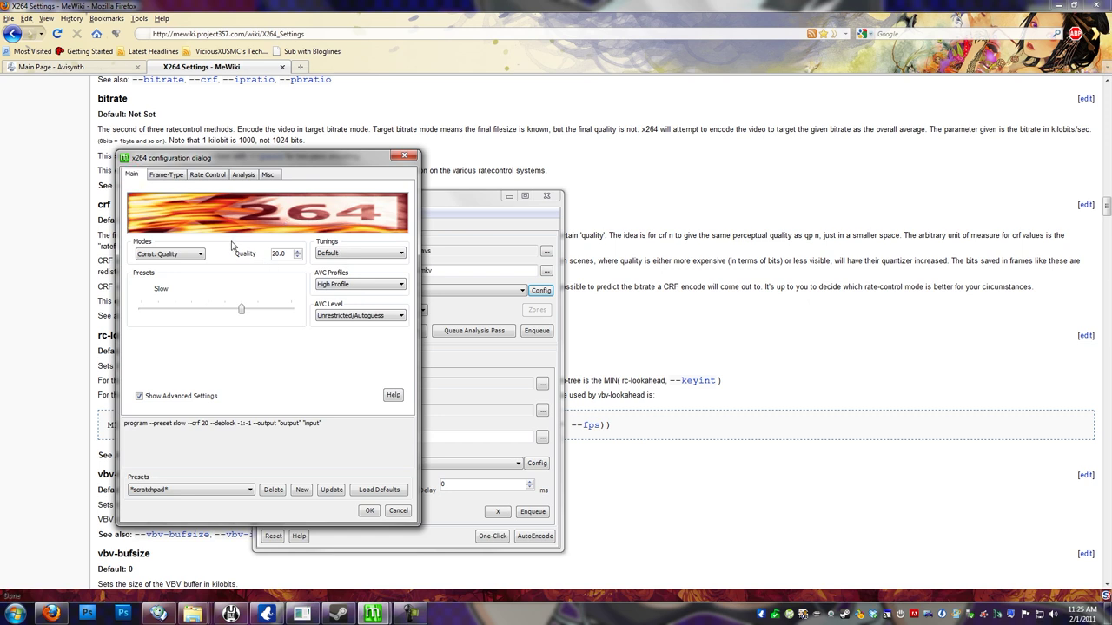
pyautogui.click(189, 258)
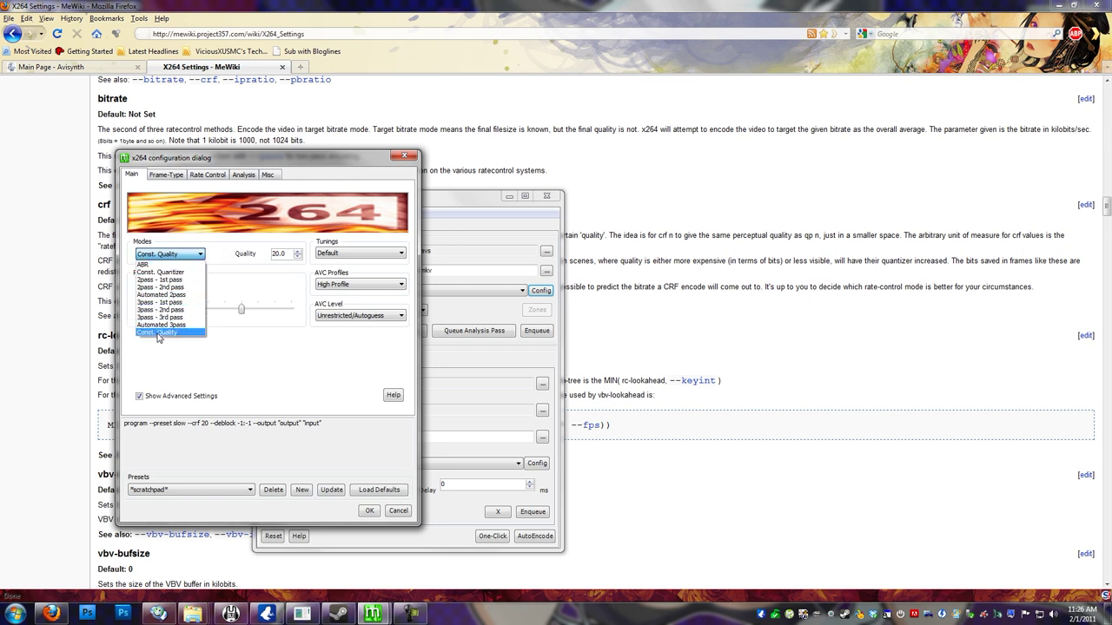
pyautogui.click(232, 257)
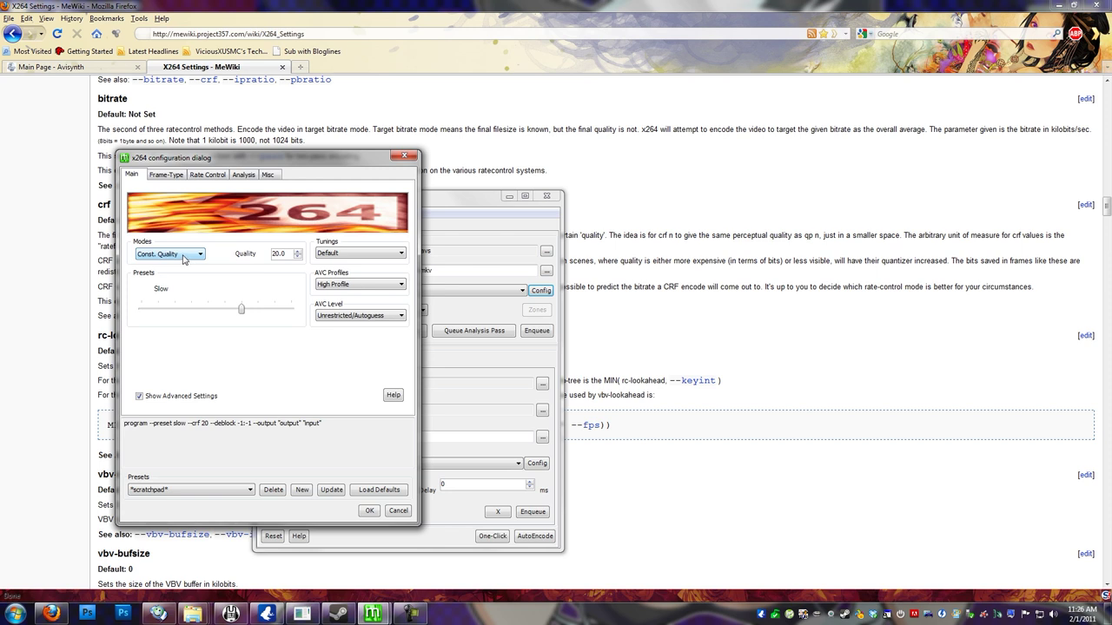
pyautogui.click(189, 258)
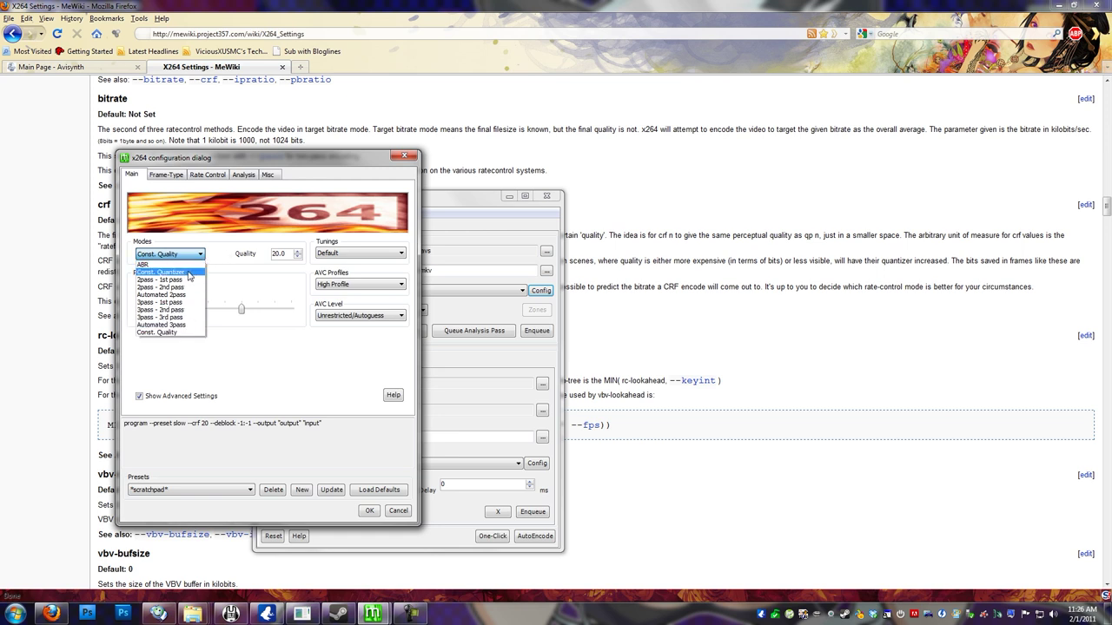
pyautogui.click(226, 259)
pyautogui.moveTo(287, 254)
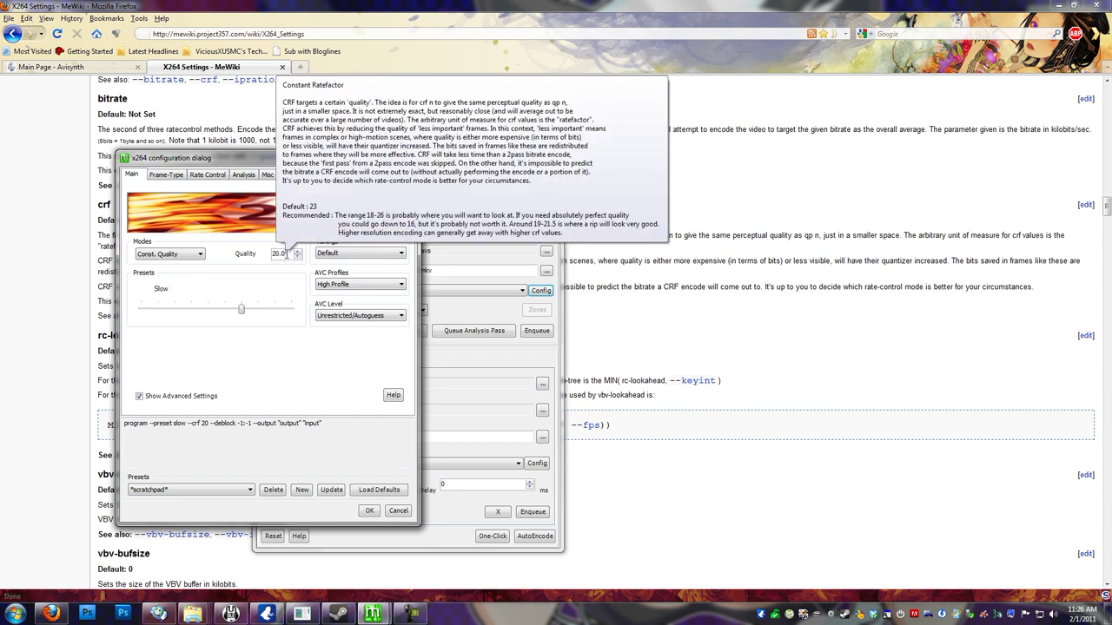
# Step: Save the x264 settings and queue the Magicka Tutorial video and audio encoding jobs
pyautogui.click(369, 511)
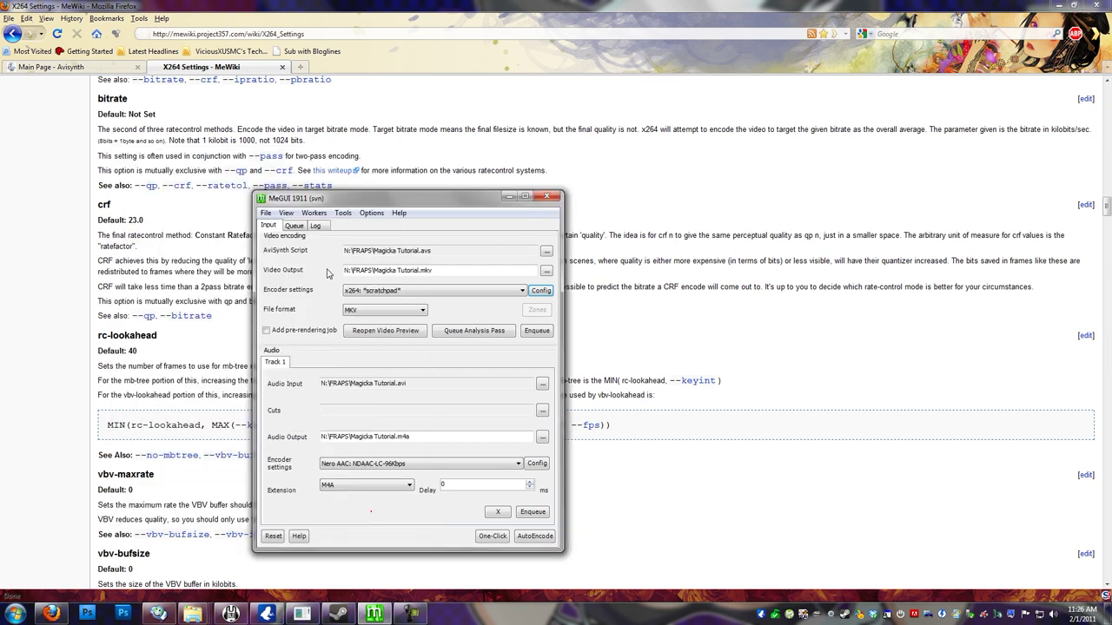
pyautogui.moveTo(341, 205); pyautogui.dragTo(306, 214)
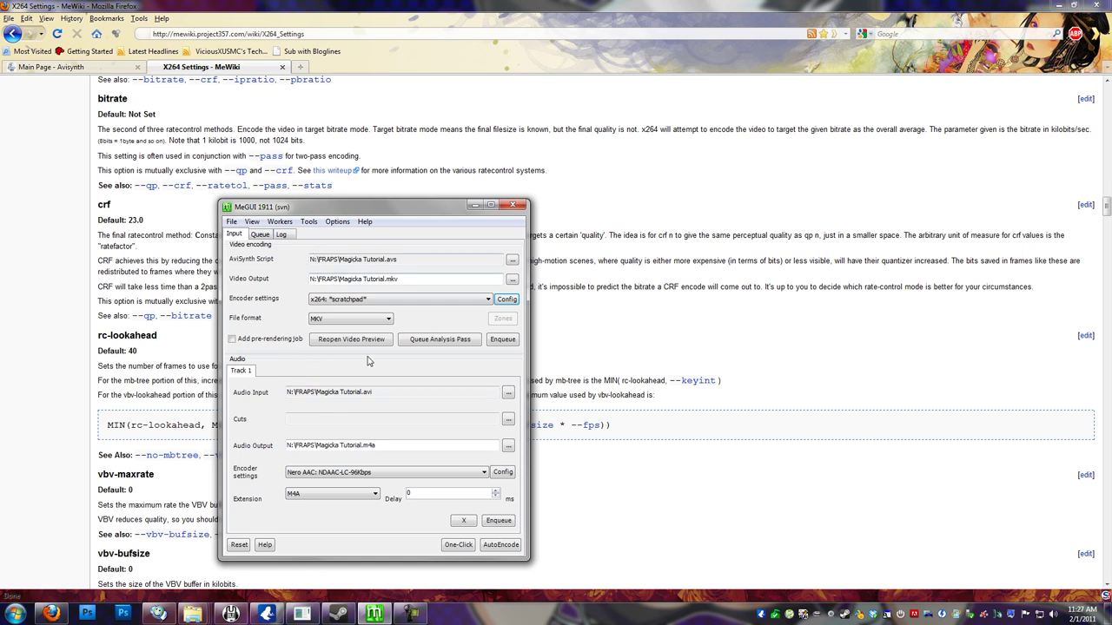
pyautogui.click(504, 342)
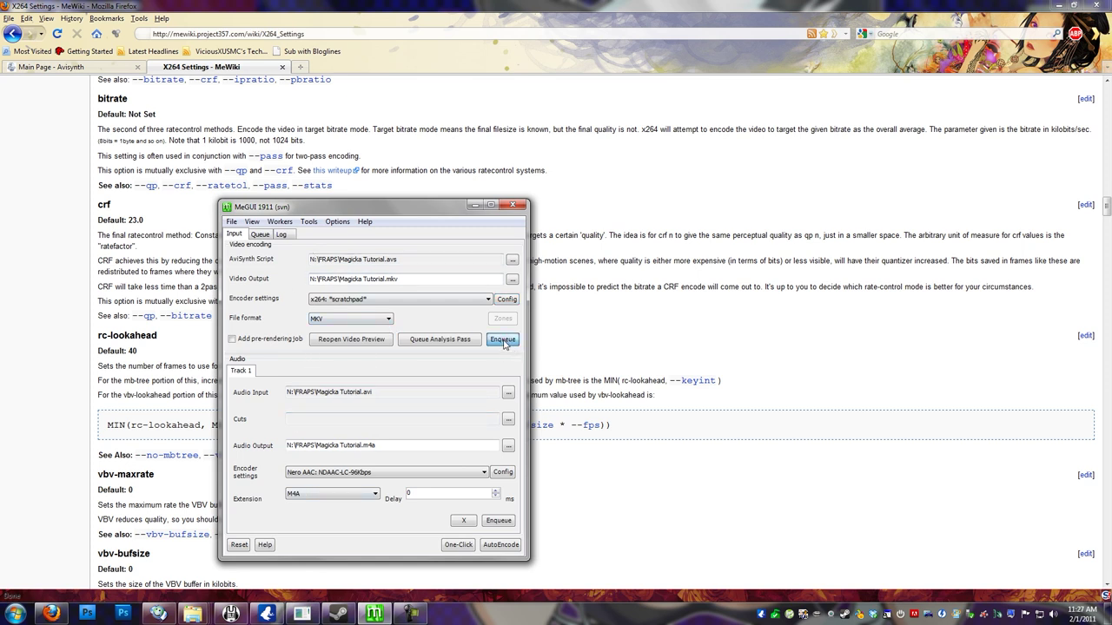
pyautogui.click(499, 521)
# Step: Remove the duplicate job9 and the finished jobs job1–job6 from the queue
pyautogui.click(260, 235)
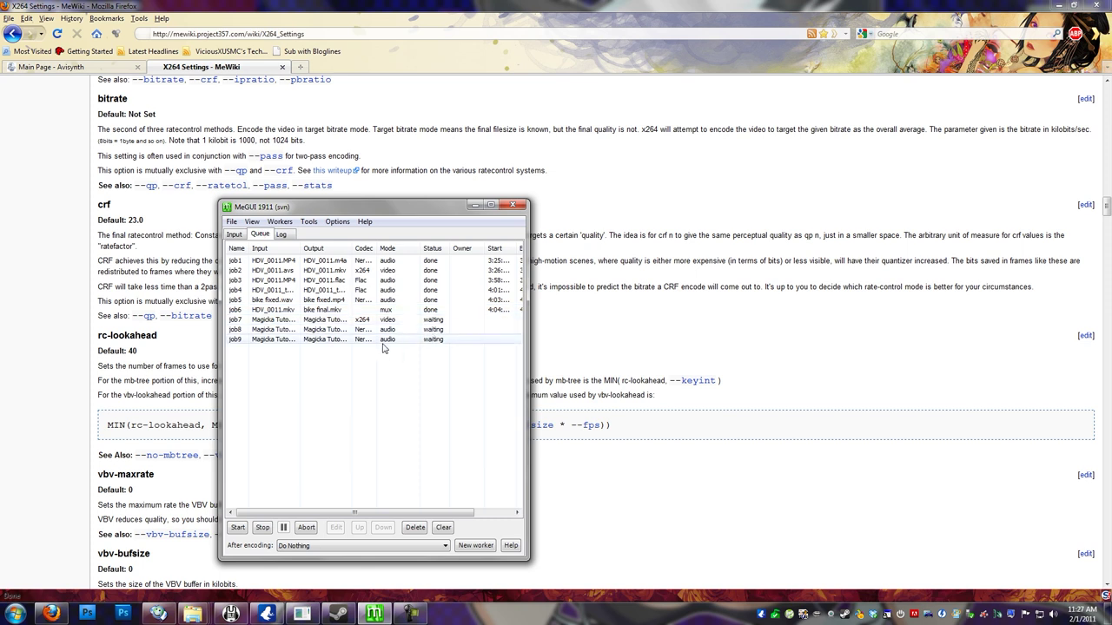
pyautogui.click(354, 342)
pyautogui.click(353, 339)
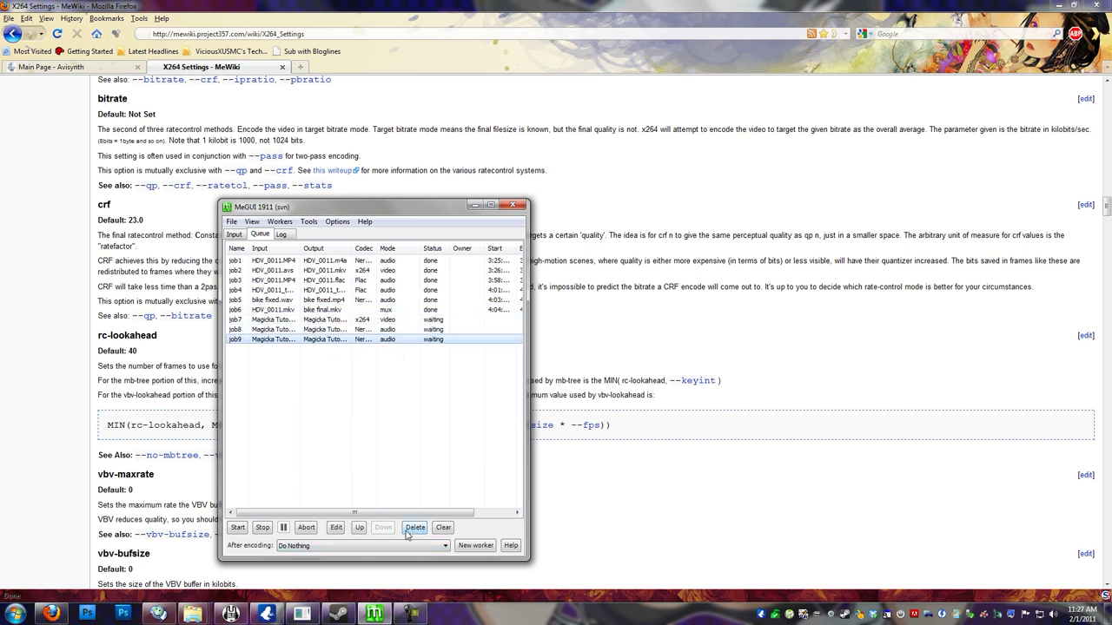
pyautogui.keyDown('shift'); pyautogui.click(345, 330); pyautogui.keyUp('shift')
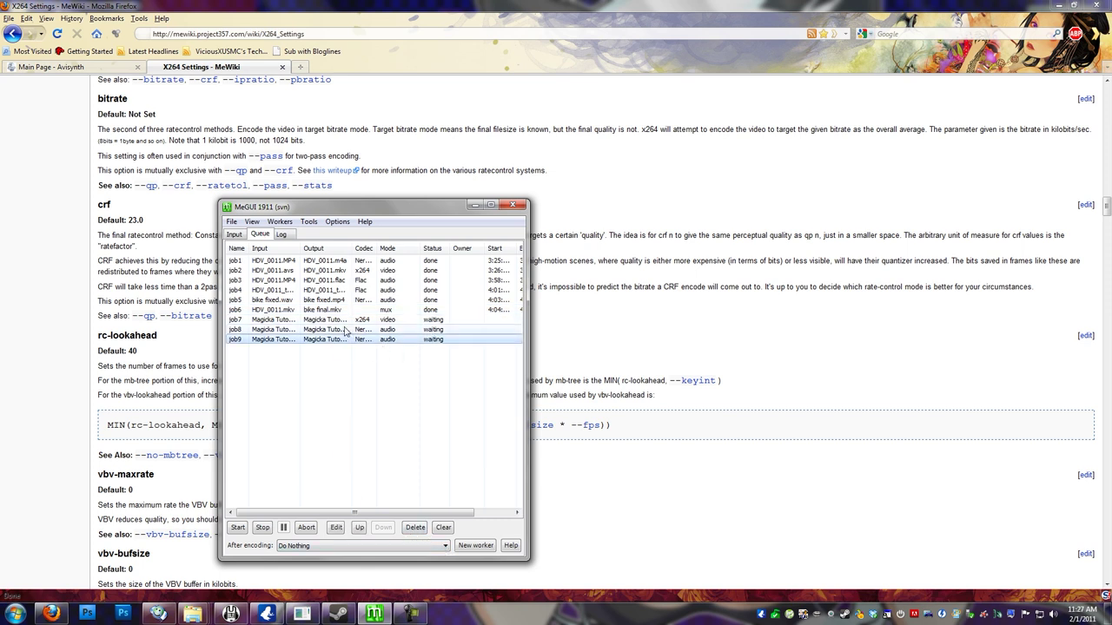
pyautogui.click(416, 530)
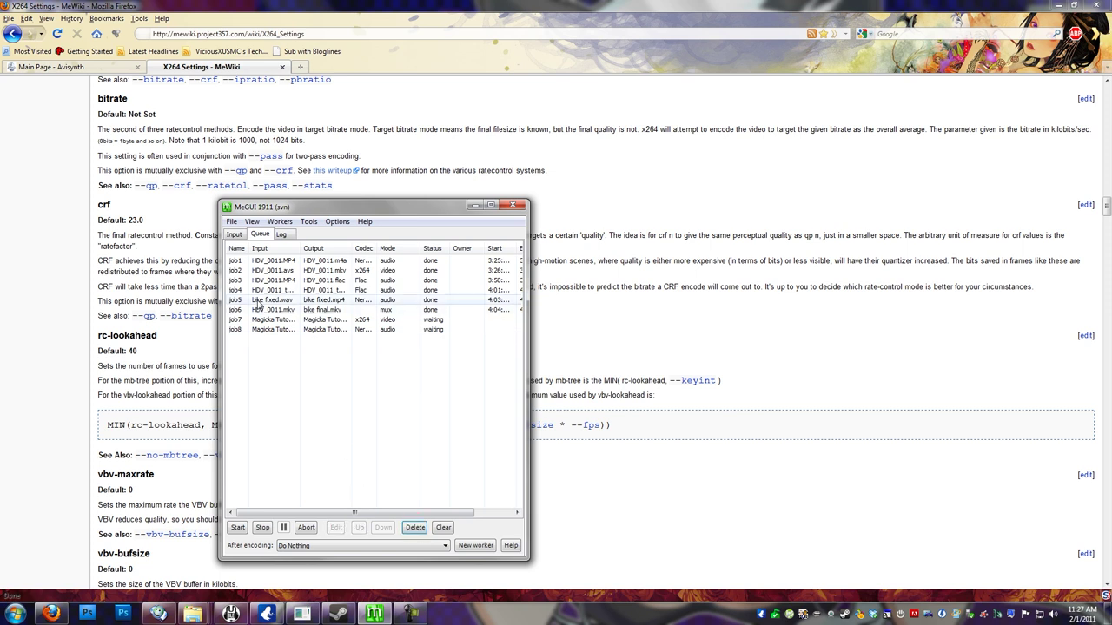
pyautogui.click(367, 312)
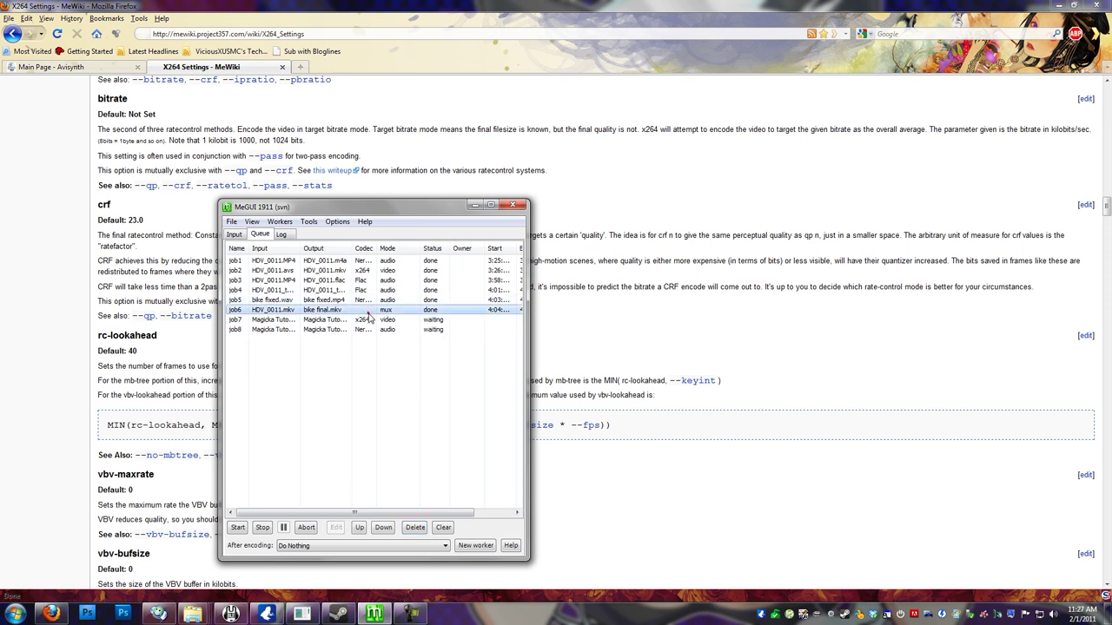
pyautogui.keyDown('shift'); pyautogui.click(388, 261); pyautogui.keyUp('shift')
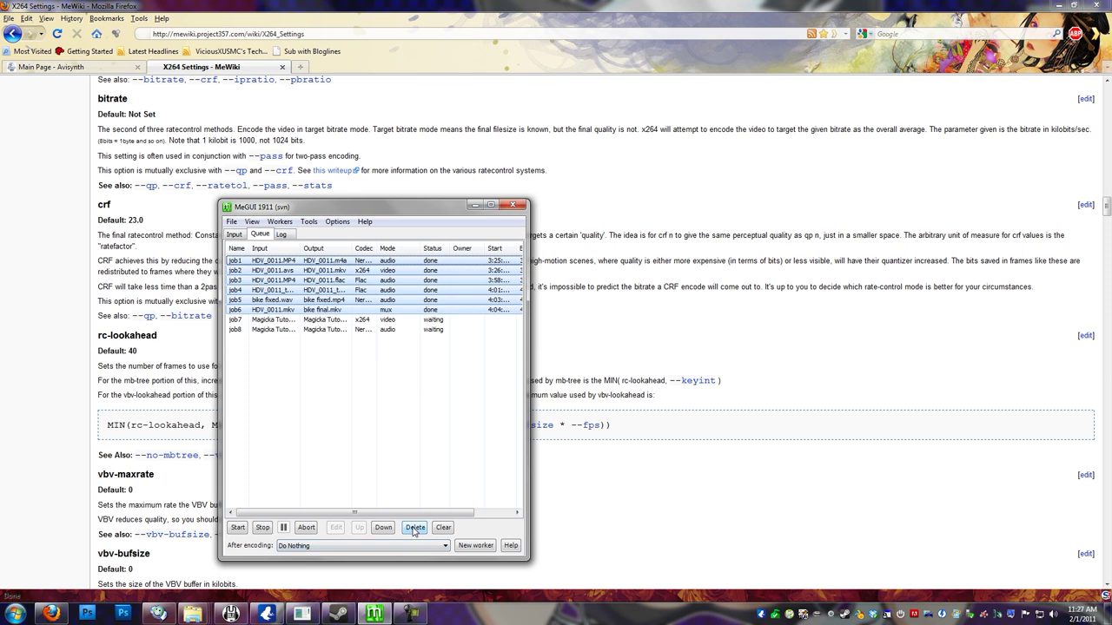
pyautogui.click(414, 528)
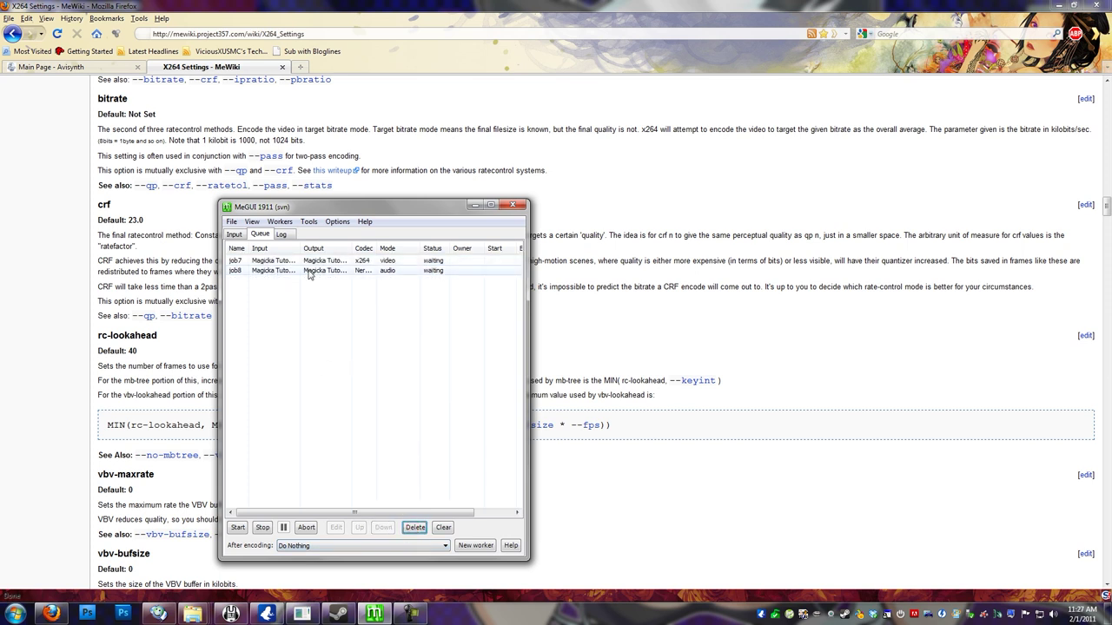
# Step: Run the queue until the job7 x264 video and job8 audio jobs both show done
pyautogui.click(358, 261)
pyautogui.click(363, 272)
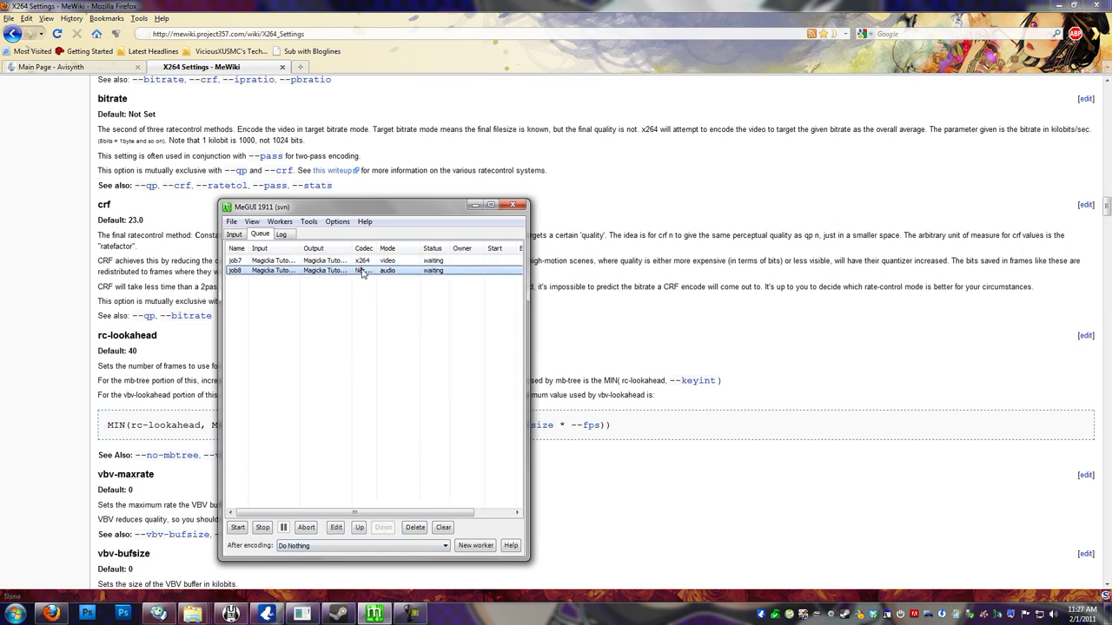
pyautogui.click(241, 530)
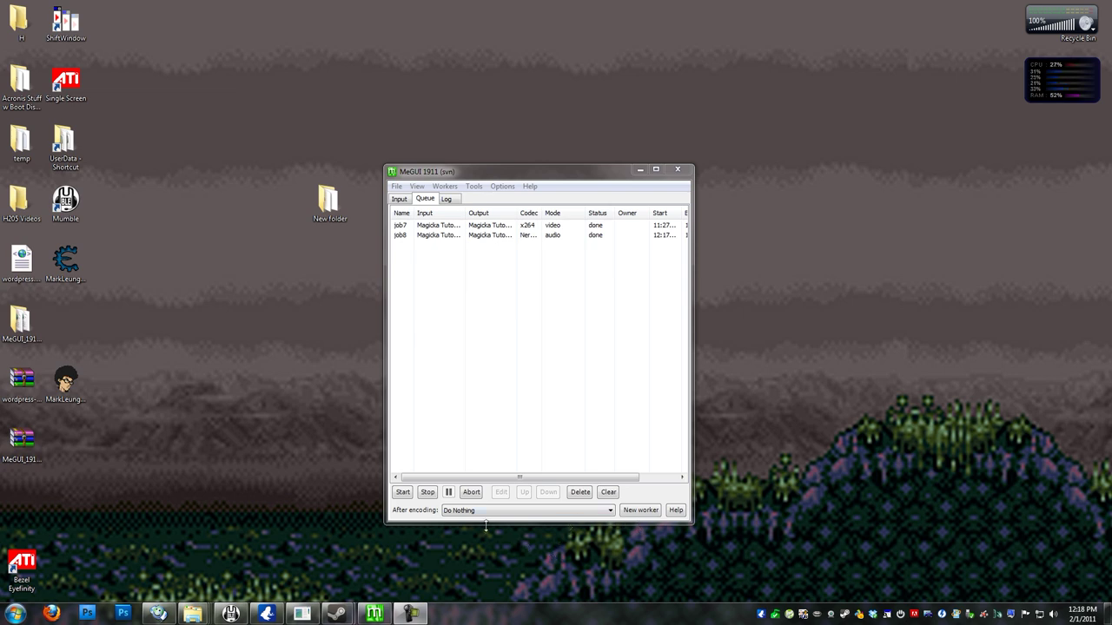
pyautogui.moveTo(477, 480); pyautogui.dragTo(433, 476)
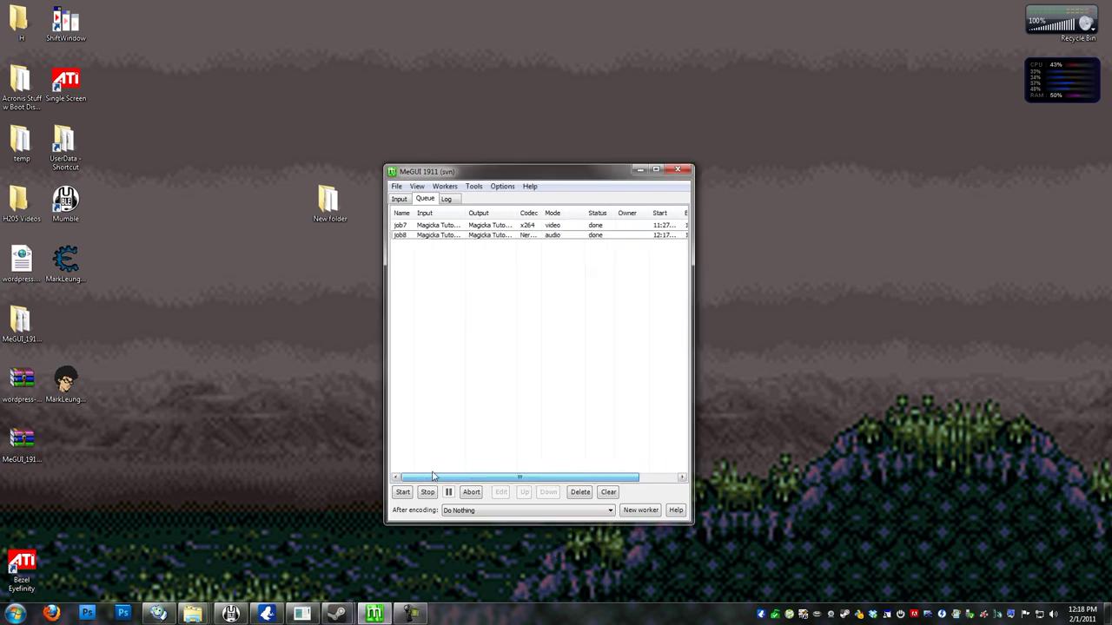
pyautogui.click(527, 225)
pyautogui.click(529, 236)
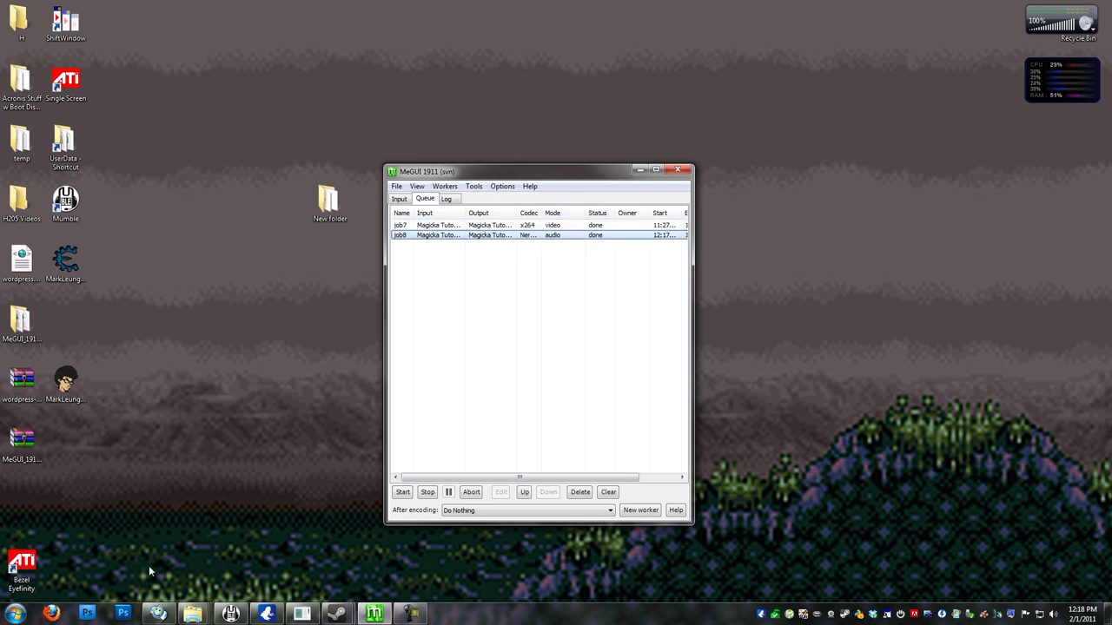
pyautogui.click(192, 613)
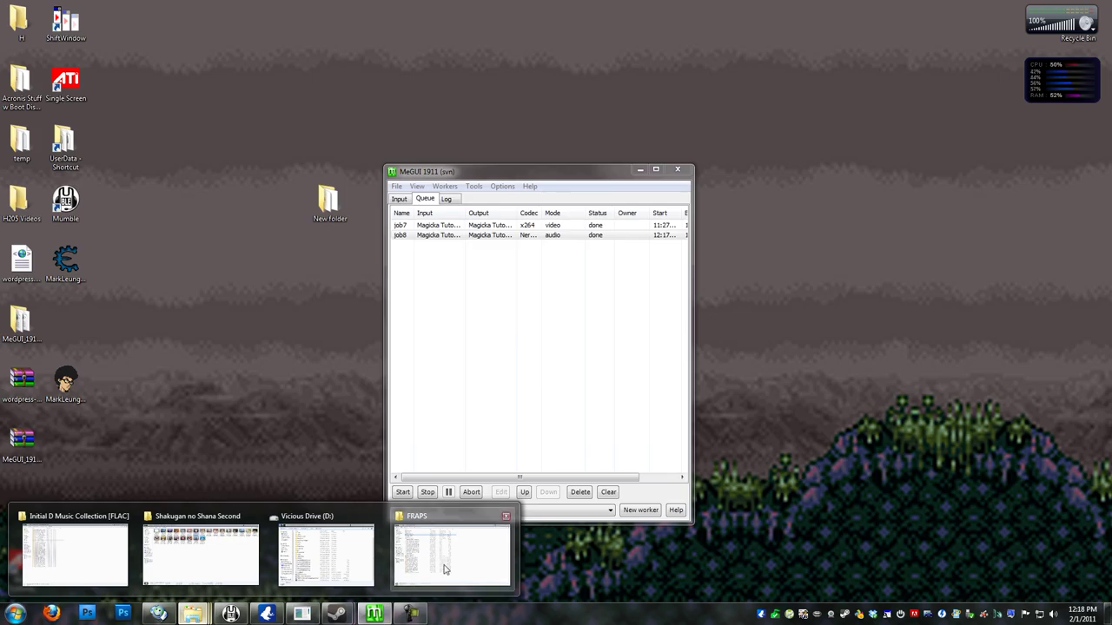
# Step: In the FRAPS folder, inspect Magicka Tutorial.mkv and the eleven raw source clips in the details pane
pyautogui.click(444, 569)
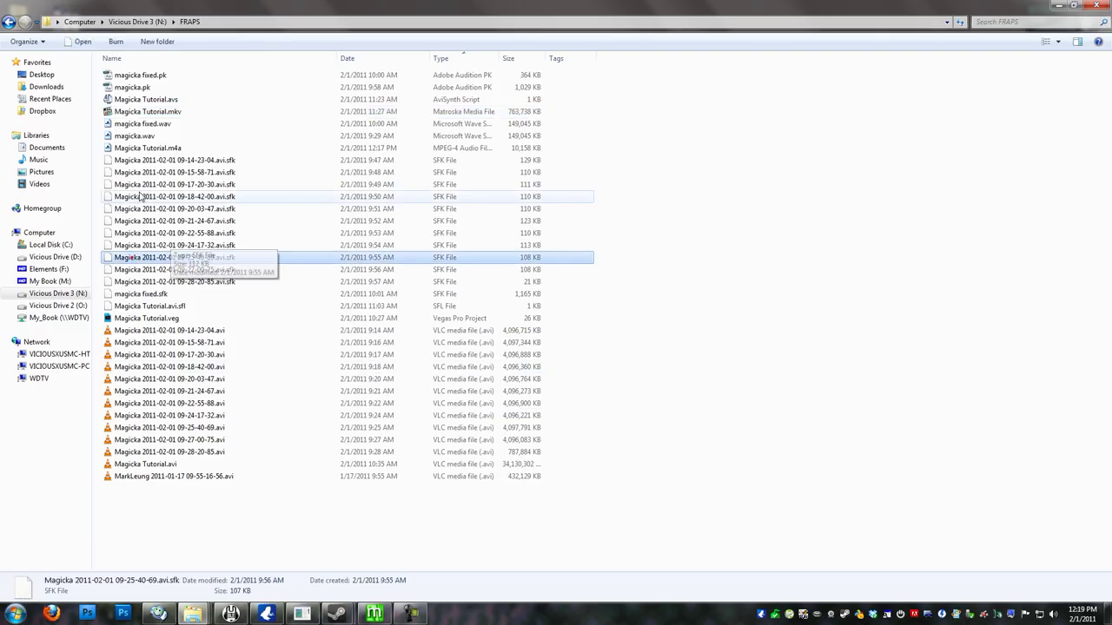
pyautogui.click(156, 113)
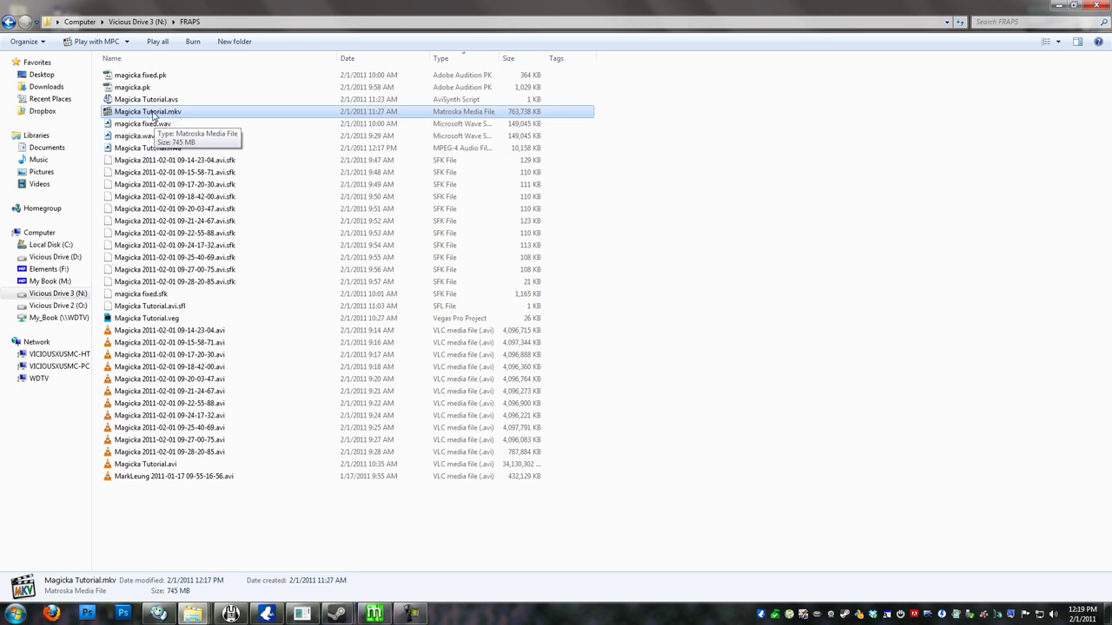
pyautogui.click(148, 452)
pyautogui.keyDown('shift'); pyautogui.click(182, 333); pyautogui.keyUp('shift')
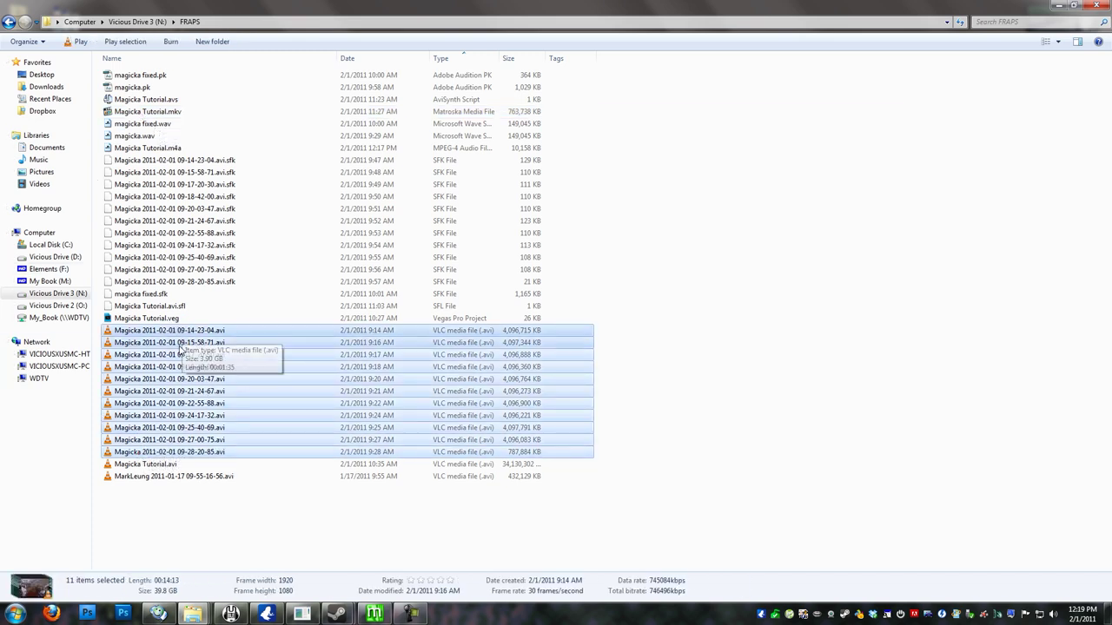
# Step: Compare sizes of Magicka Tutorial.avi, Magicka Tutorial.mkv (745 MB) and Magicka Tutorial.m4a (9.91 MB)
pyautogui.click(153, 466)
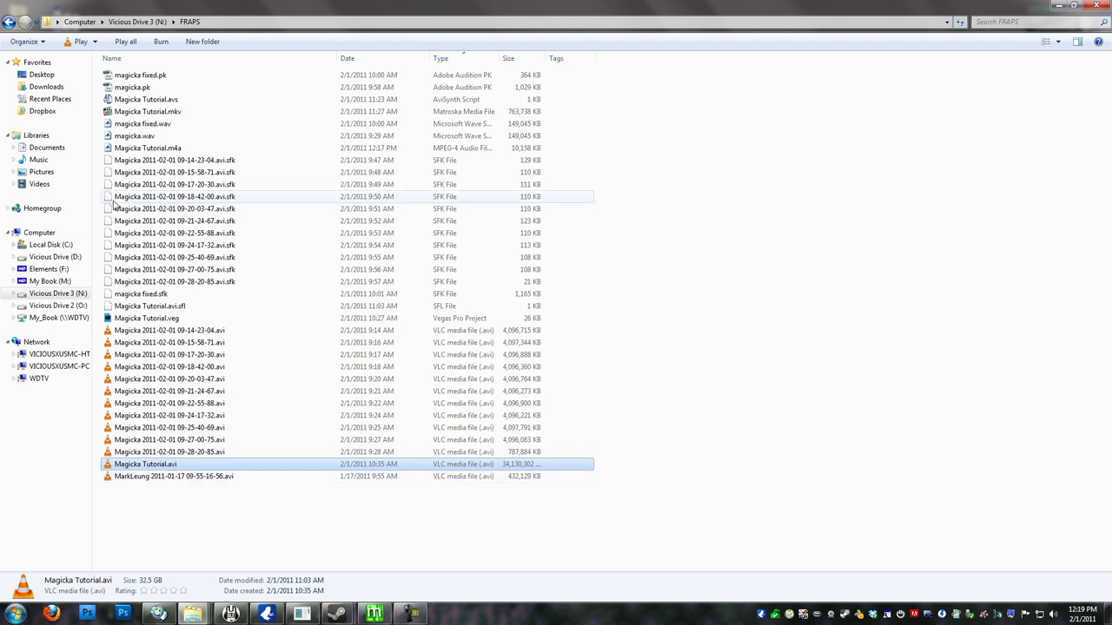
pyautogui.click(148, 113)
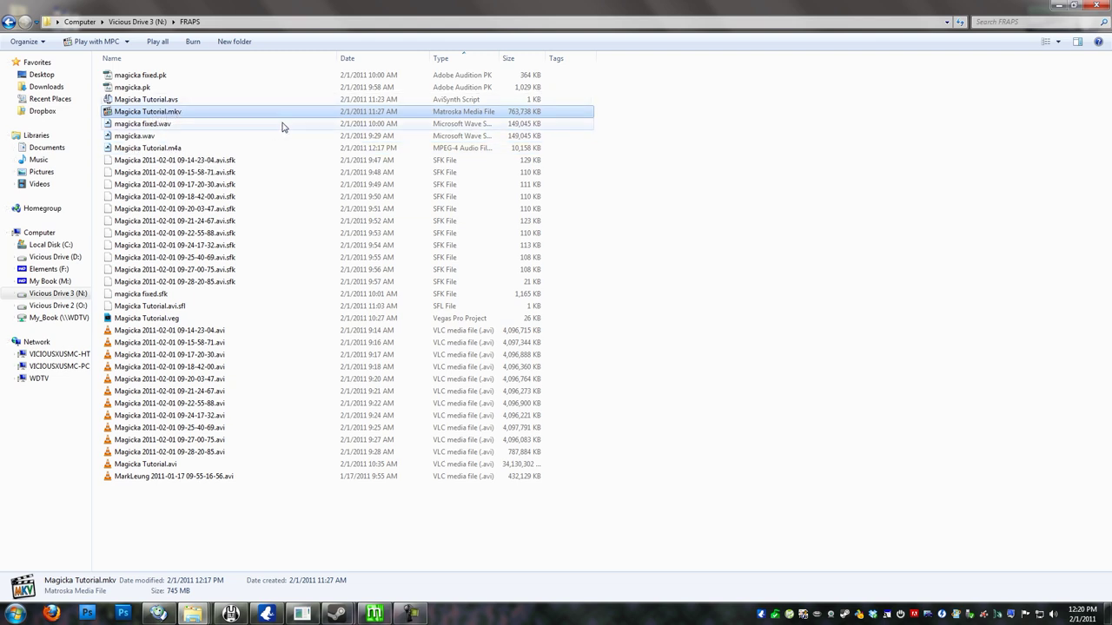
pyautogui.click(158, 149)
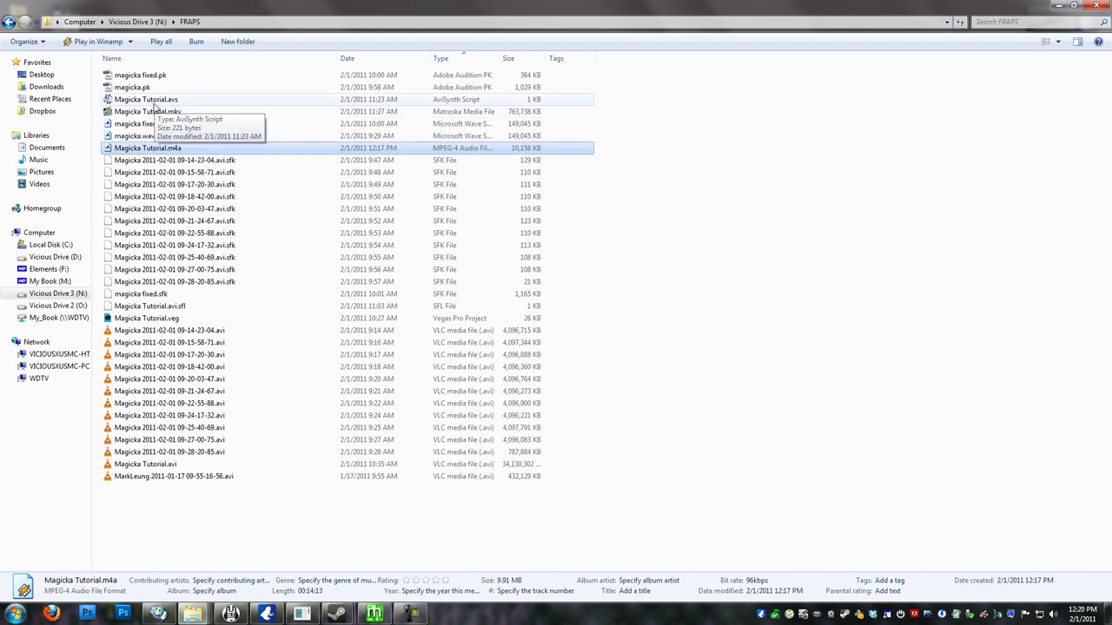
pyautogui.click(155, 111)
pyautogui.click(150, 147)
pyautogui.click(159, 113)
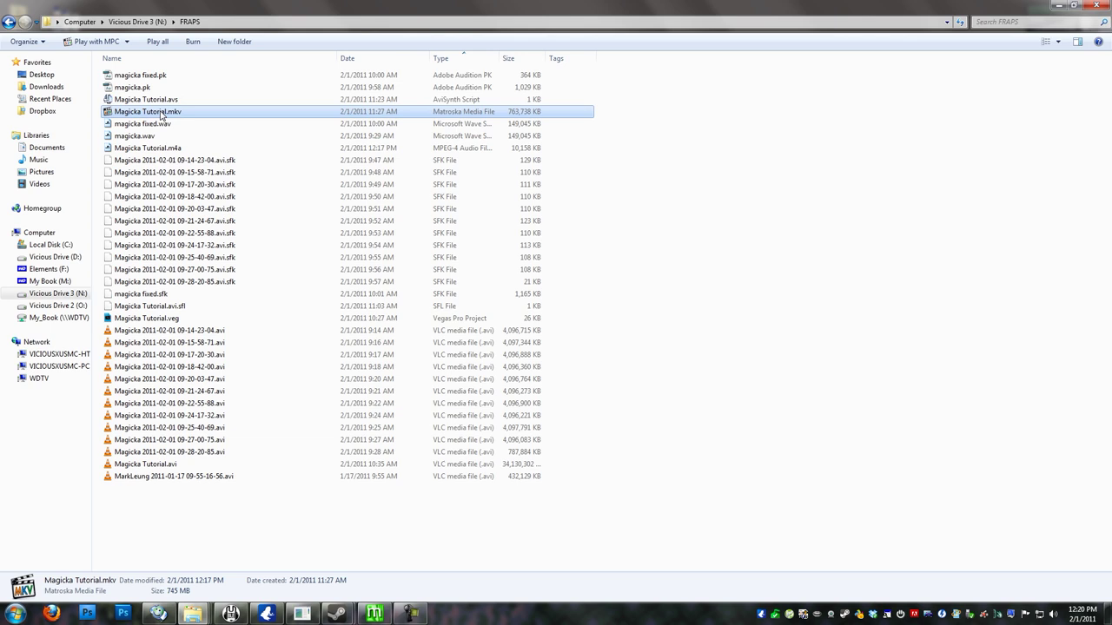
# Step: Use the MKV Muxer to queue Magicka Tutorial.mkv video with Magicka Tutorial.m4a as audio track 1
pyautogui.click(375, 614)
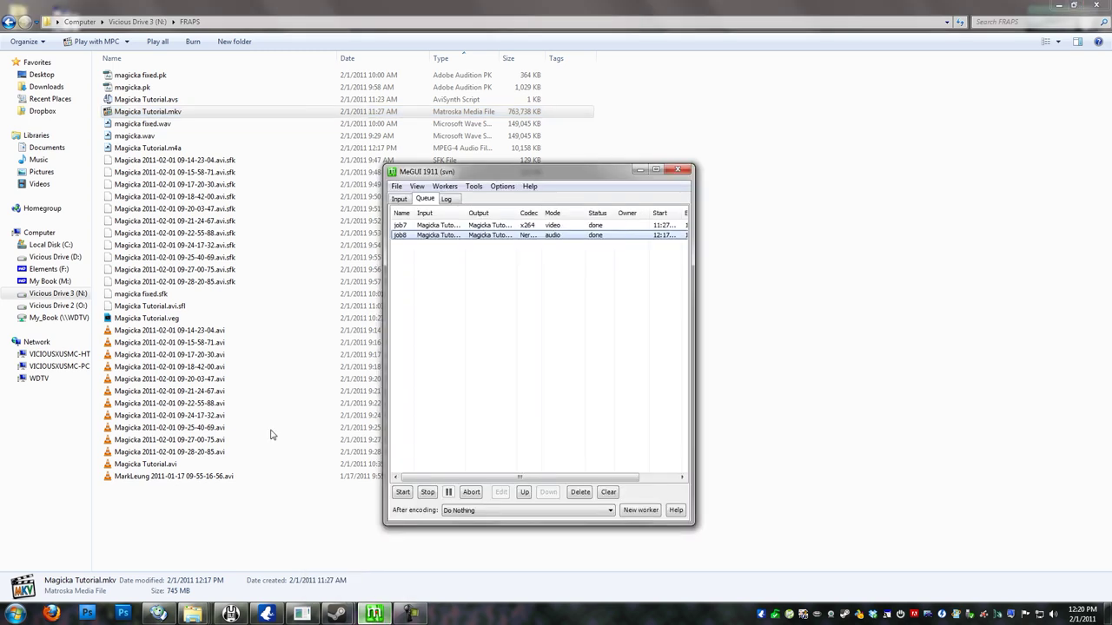
pyautogui.click(473, 186)
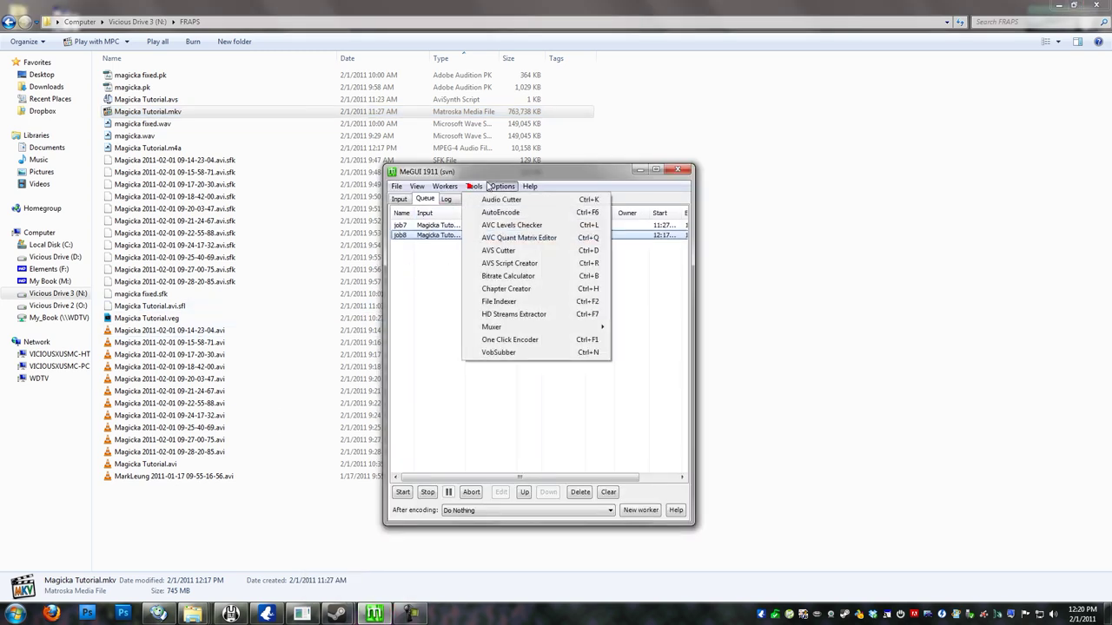
pyautogui.moveTo(501, 326)
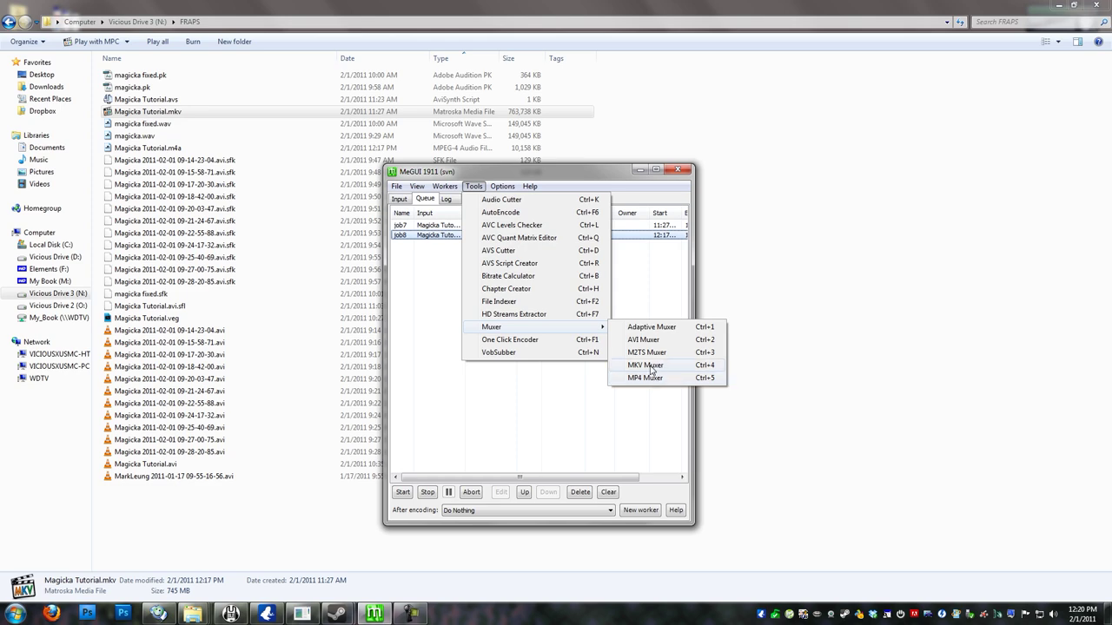
pyautogui.click(647, 366)
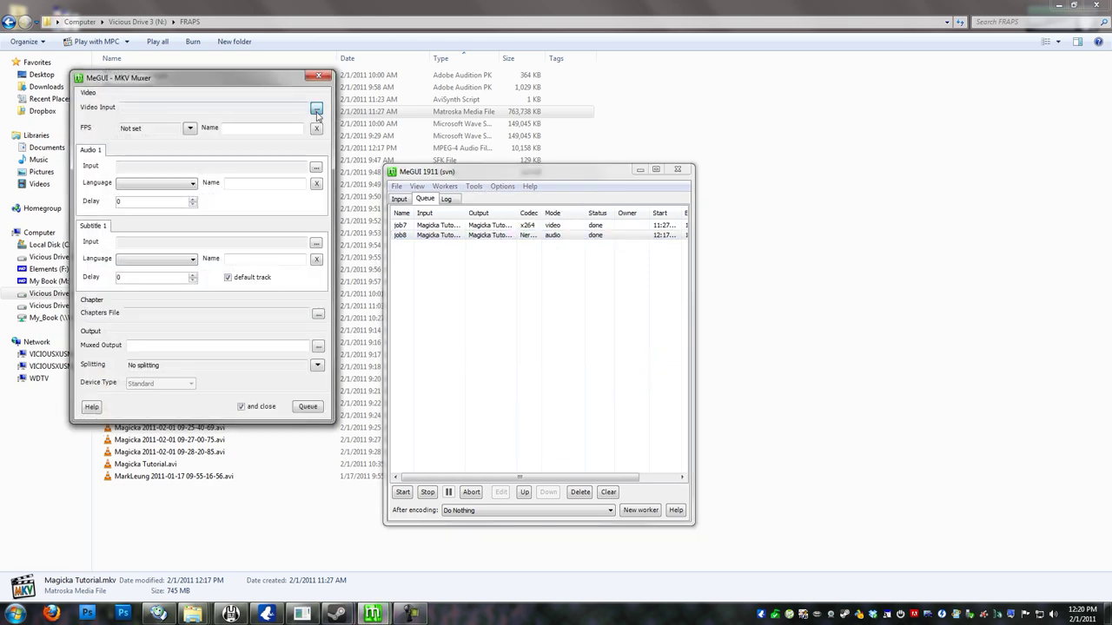
pyautogui.click(316, 111)
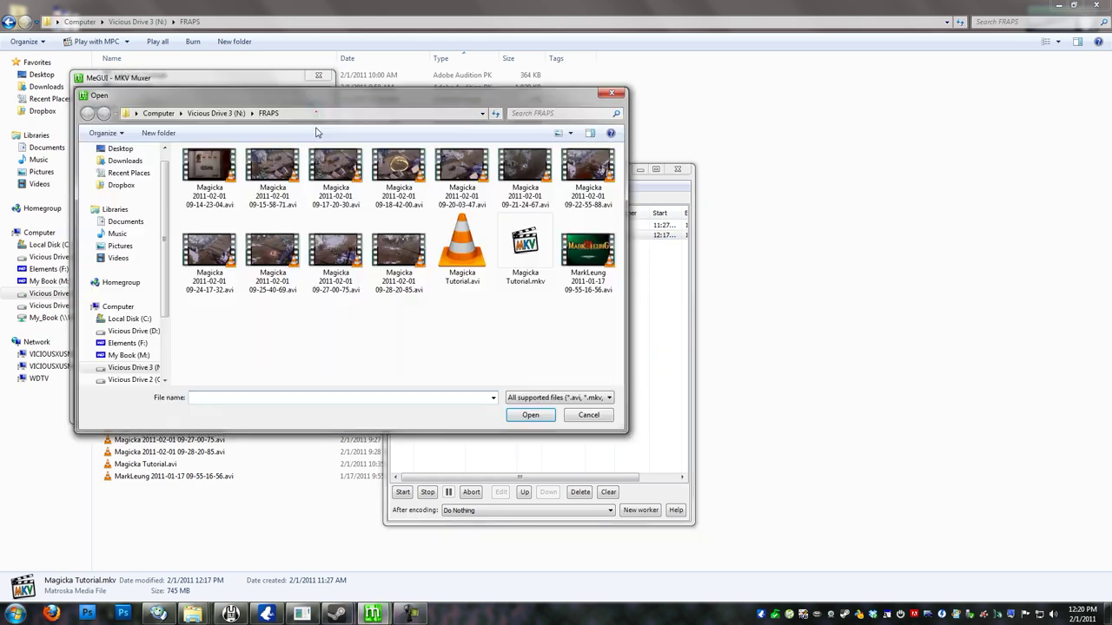
pyautogui.doubleClick(532, 258)
pyautogui.click(316, 168)
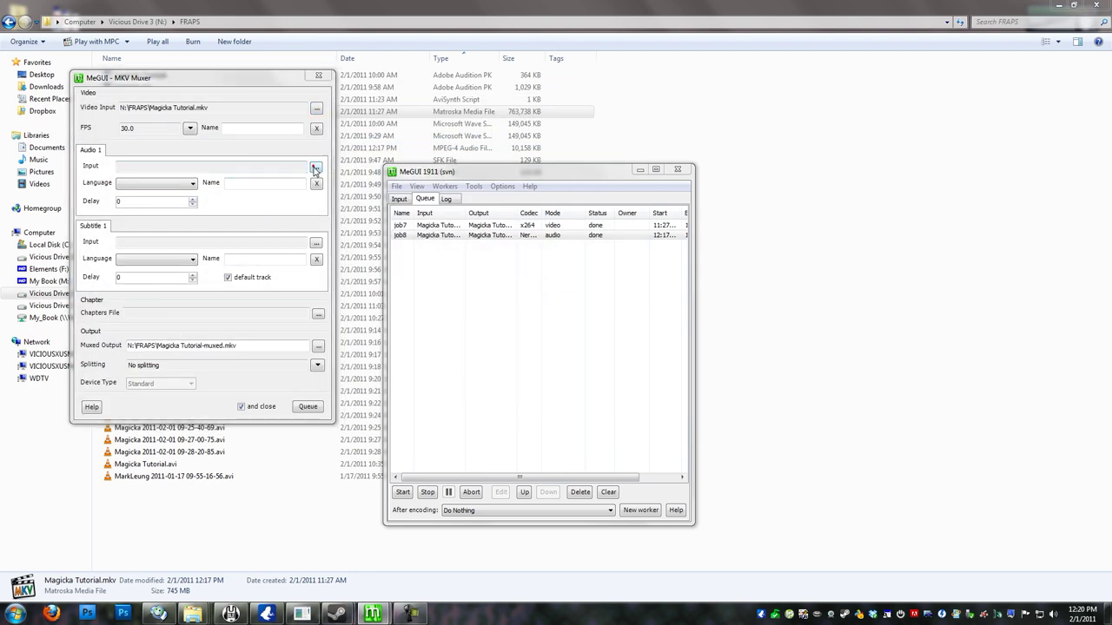
pyautogui.click(210, 187)
pyautogui.doubleClick(211, 188)
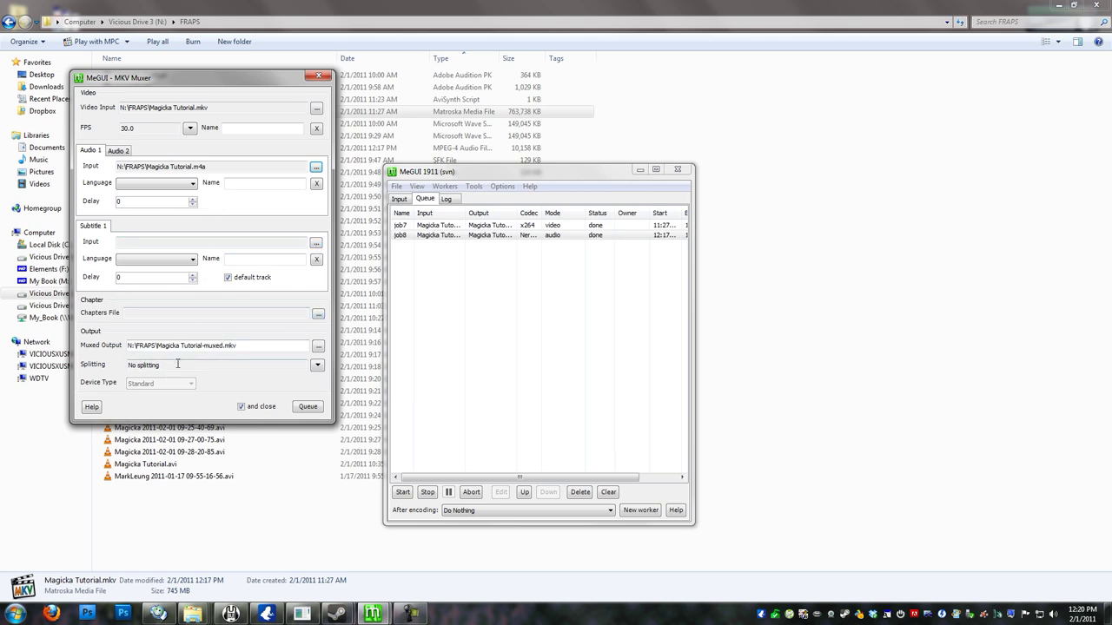
pyautogui.click(308, 407)
# Step: Run the mux job to produce Magicka Tutorial-muxed.mkv, then minimize MeGUI
pyautogui.click(402, 493)
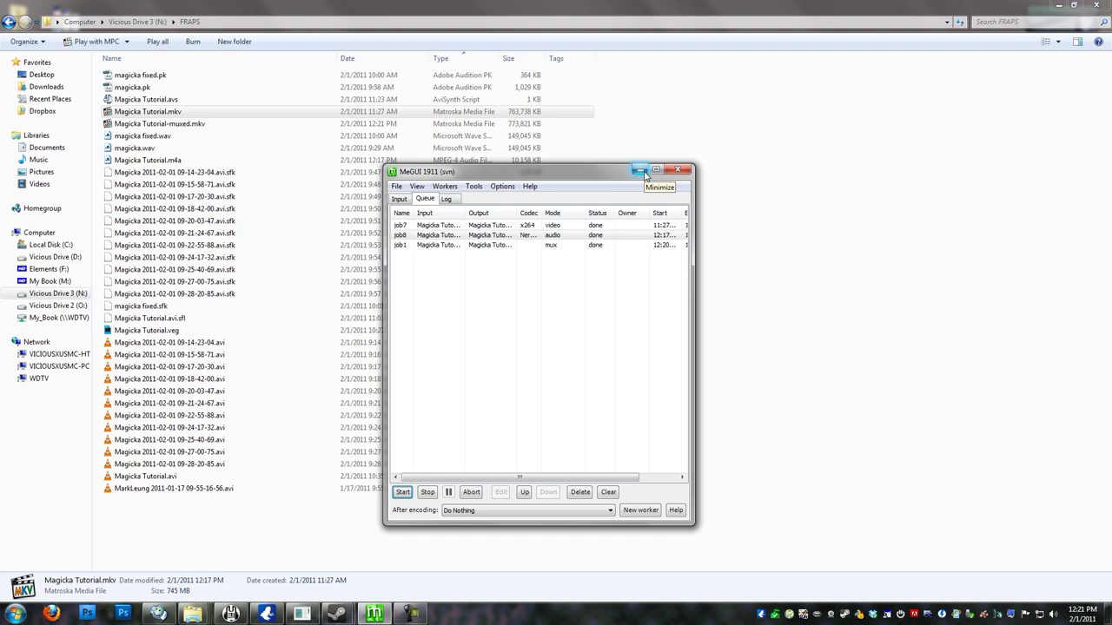
pyautogui.click(643, 172)
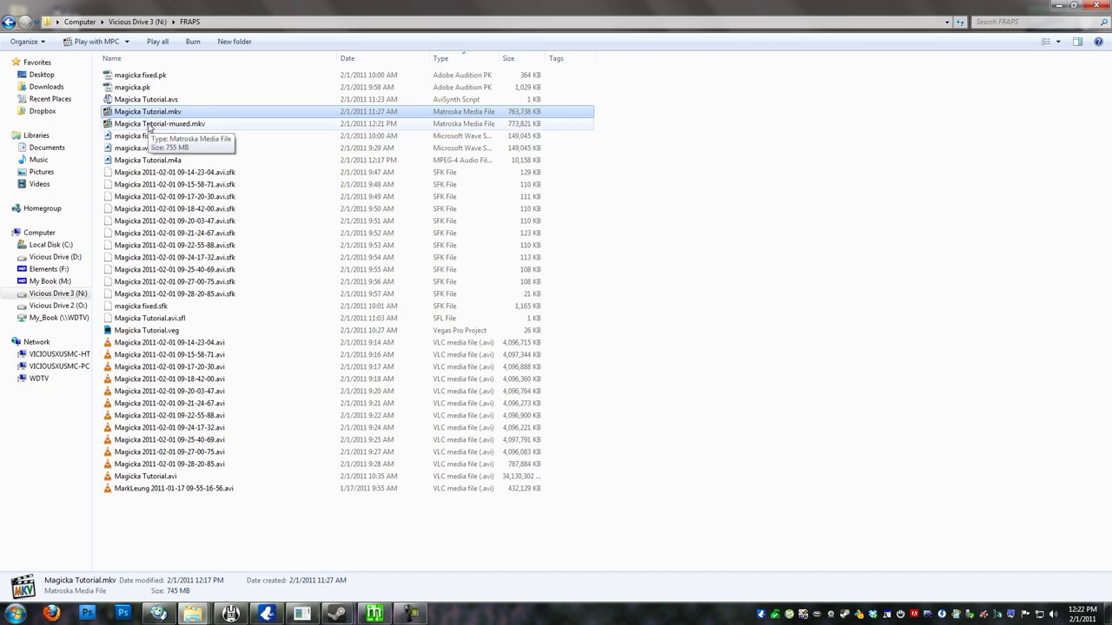
pyautogui.click(149, 124)
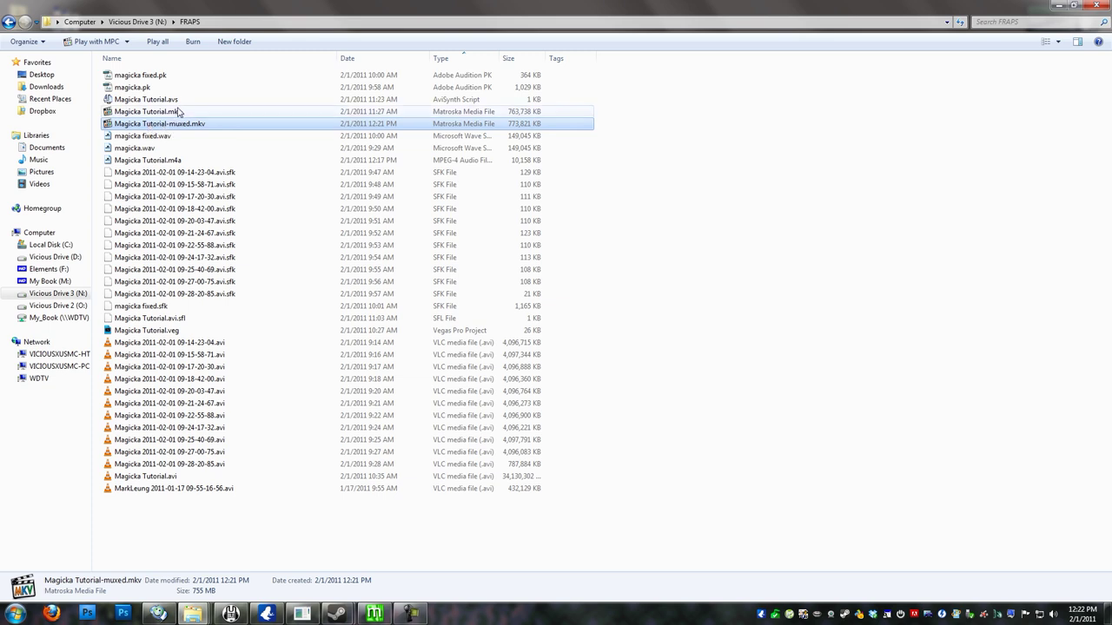
pyautogui.click(175, 113)
pyautogui.click(172, 101)
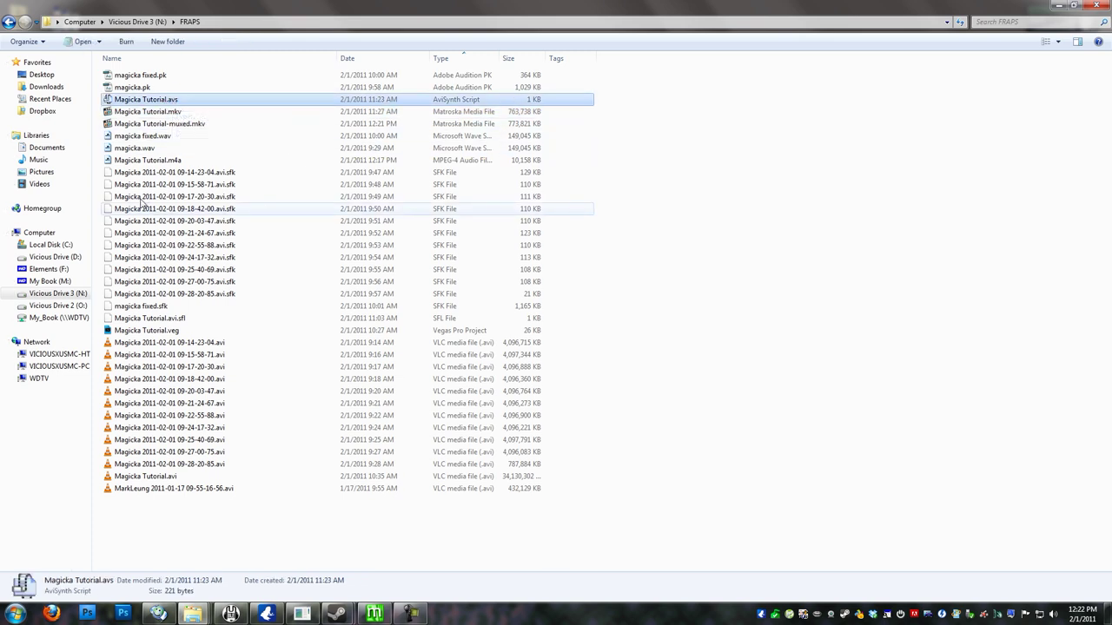
pyautogui.click(162, 126)
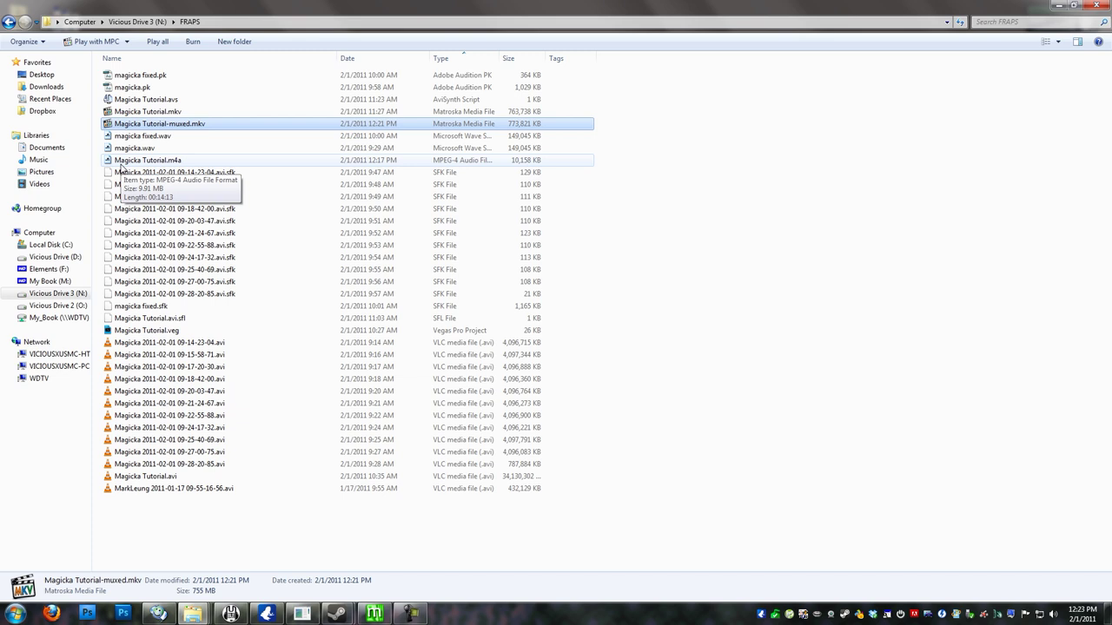
pyautogui.click(173, 124)
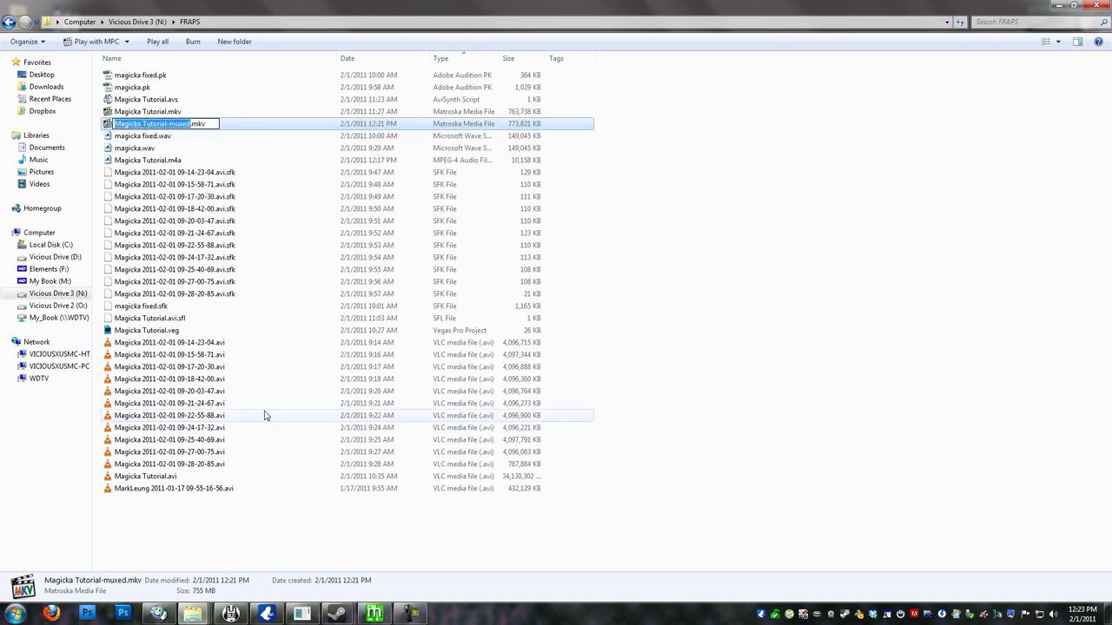
# Step: Create a new folder named 'Magicka Bonus Tutorial' in FRAPS
pyautogui.click(163, 521)
pyautogui.rightClick(165, 517)
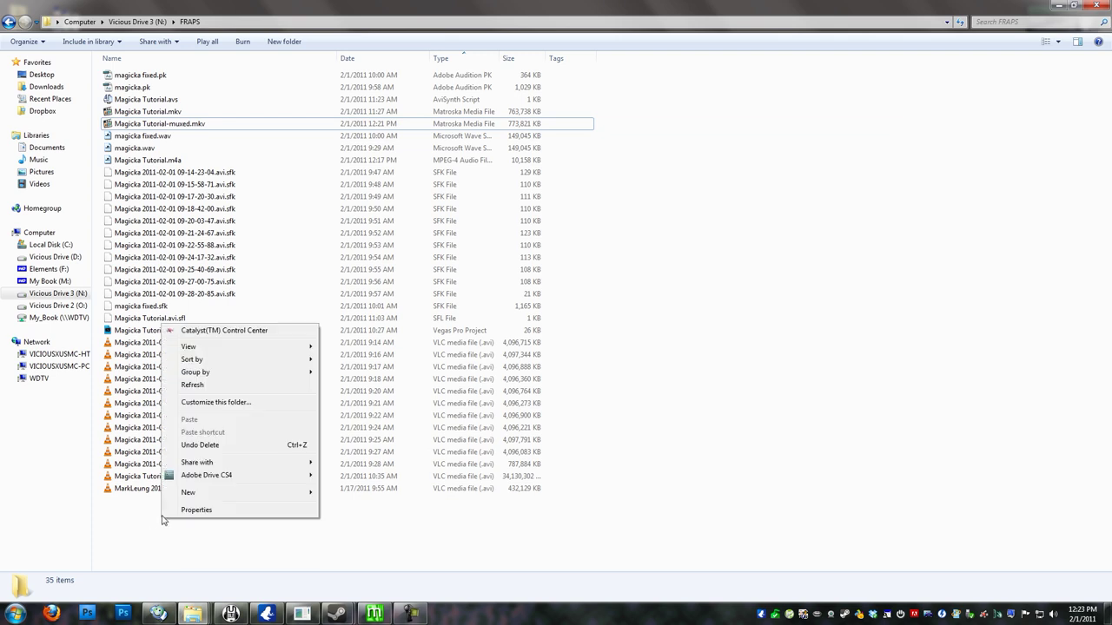
pyautogui.moveTo(219, 497)
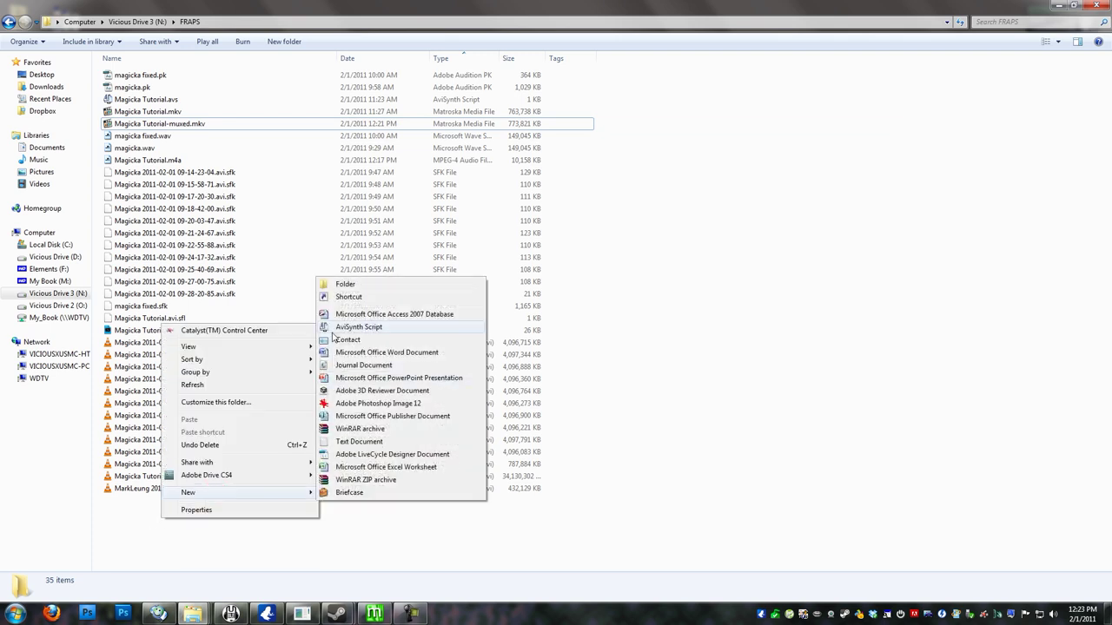
pyautogui.click(351, 284)
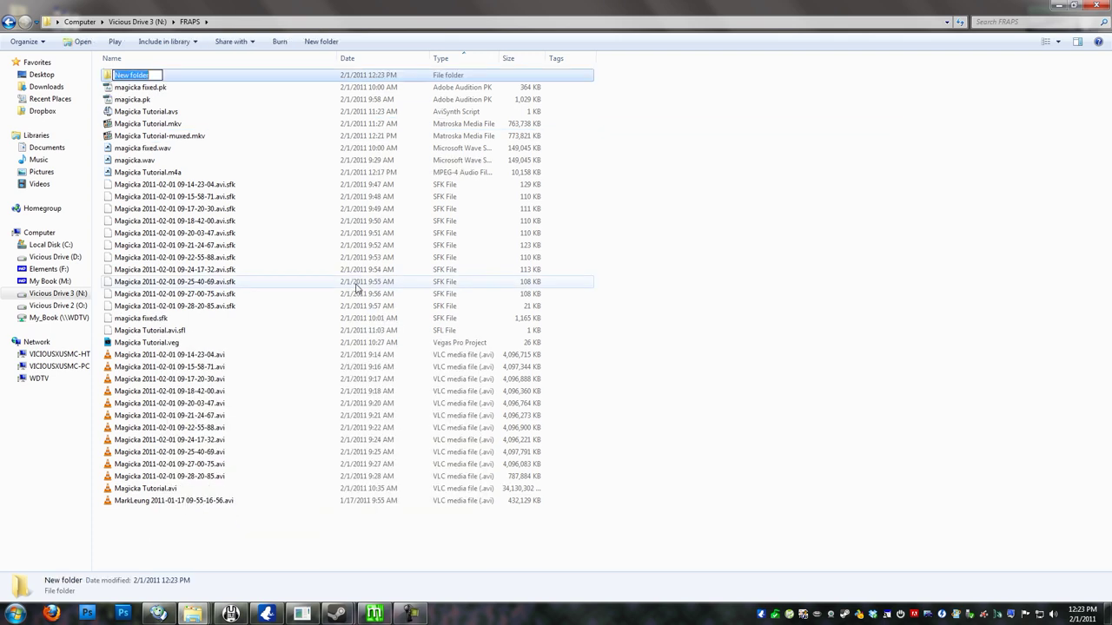
pyautogui.write('Magica')
pyautogui.press('BackSpace')
pyautogui.write('ka Bonus Tu')
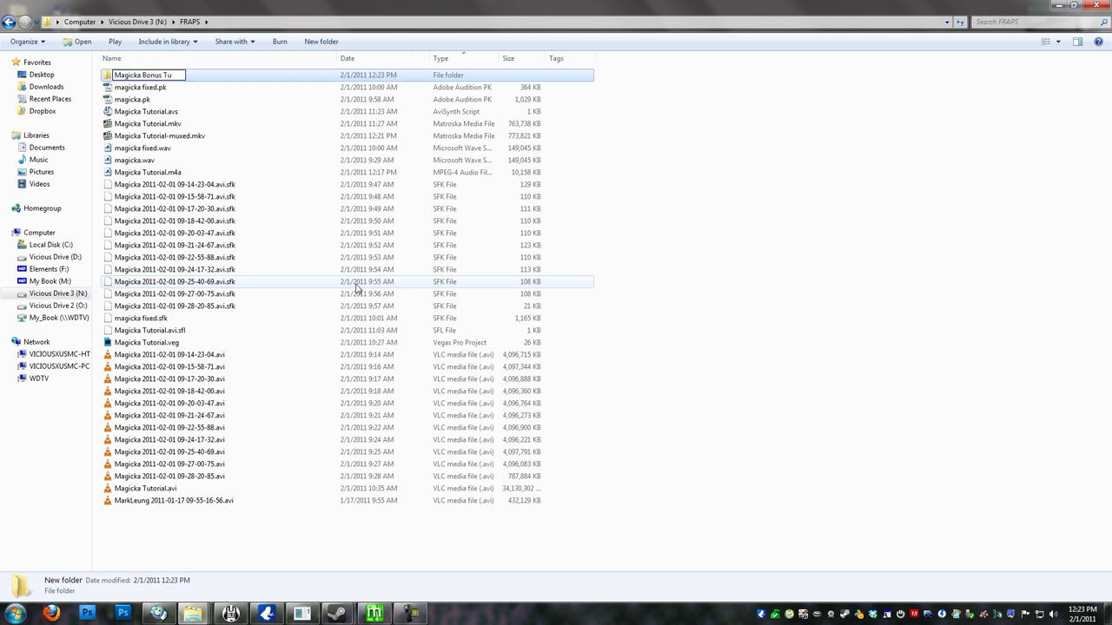
pyautogui.write('torial')
pyautogui.press('Return')
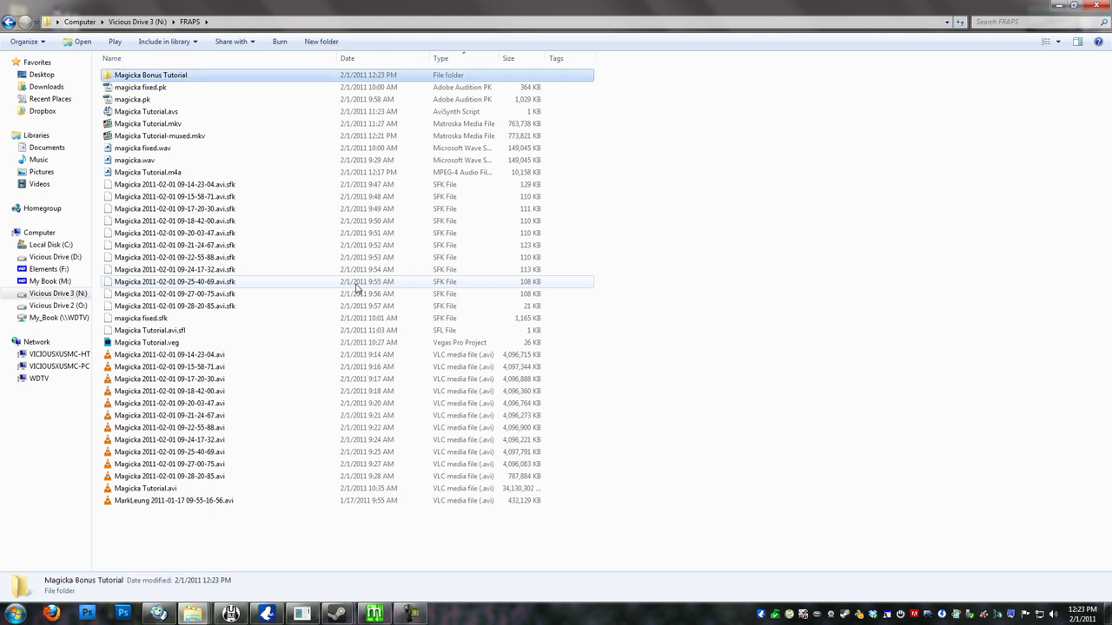
# Step: Move the 11 Magicka avi clips into Magicka Bonus Tutorial and open that folder
pyautogui.click(147, 356)
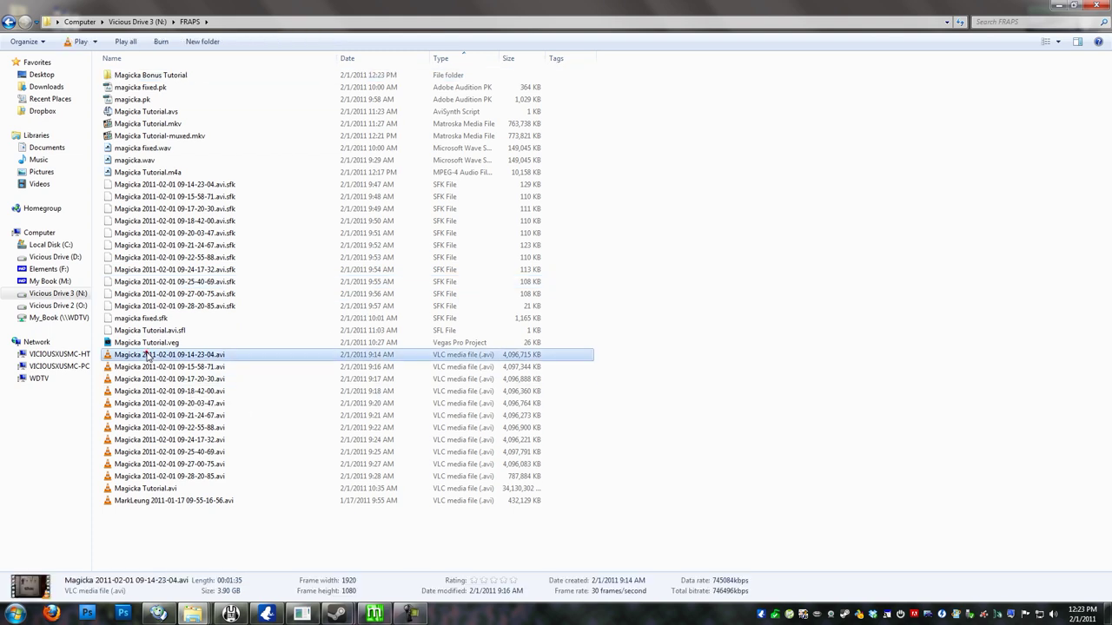
pyautogui.keyDown('shift'); pyautogui.click(150, 476); pyautogui.keyUp('shift')
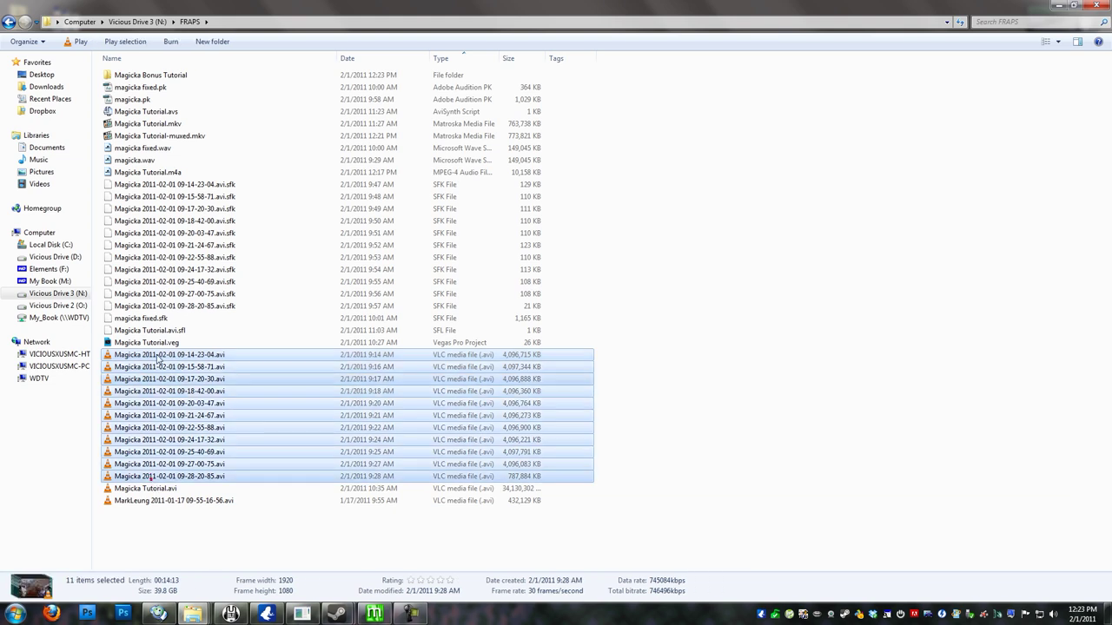
pyautogui.moveTo(159, 358); pyautogui.dragTo(160, 80)
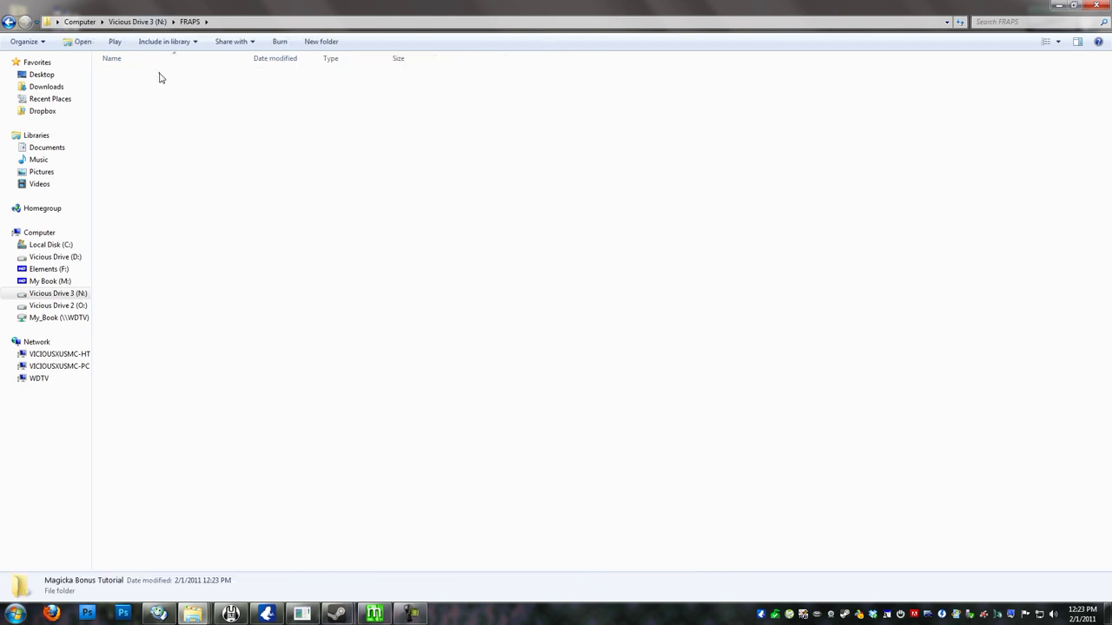
pyautogui.doubleClick(159, 78)
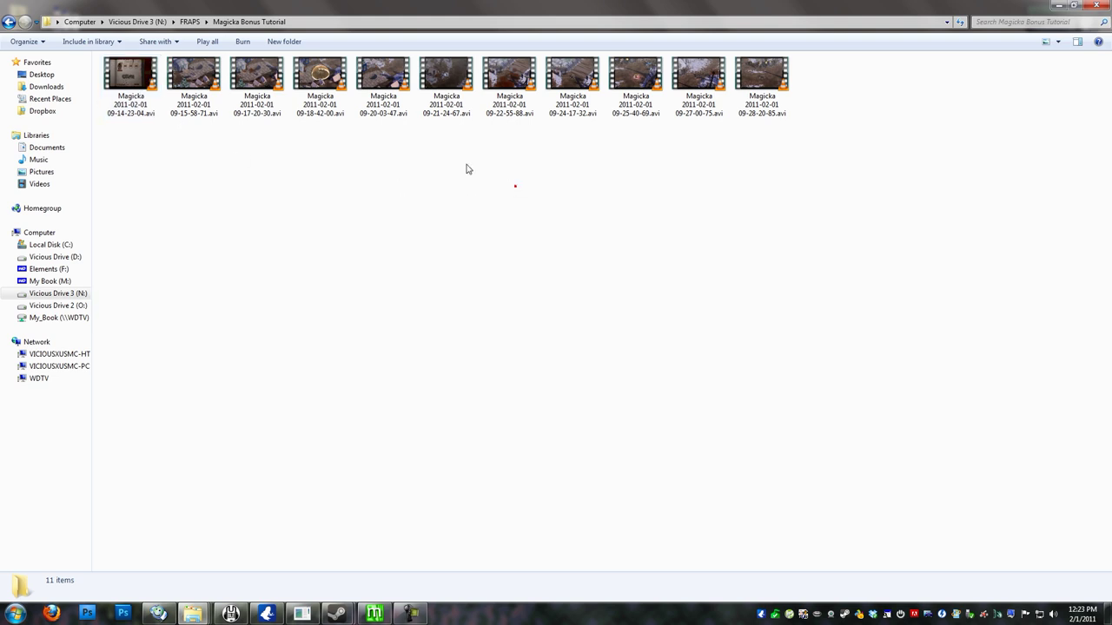
# Step: Rename the first four clips to 1.avi, 2.avi, 3.avi and 4.avi
pyautogui.click(121, 80)
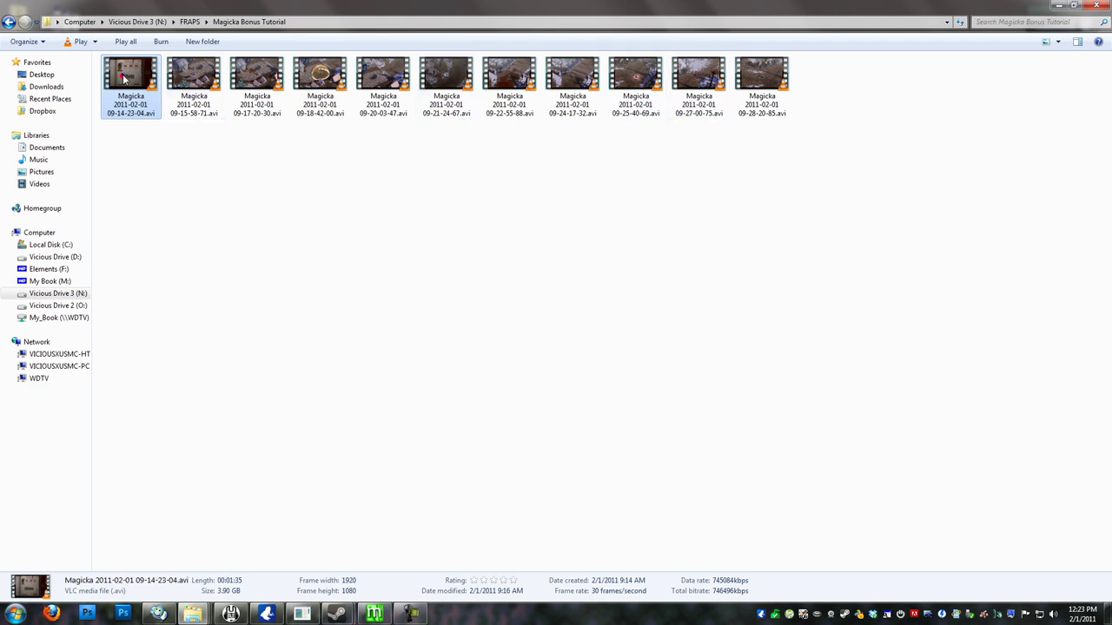
pyautogui.rightClick(124, 79)
pyautogui.click(181, 429)
pyautogui.write('1')
pyautogui.press('Return')
pyautogui.click(192, 86)
pyautogui.rightClick(191, 97)
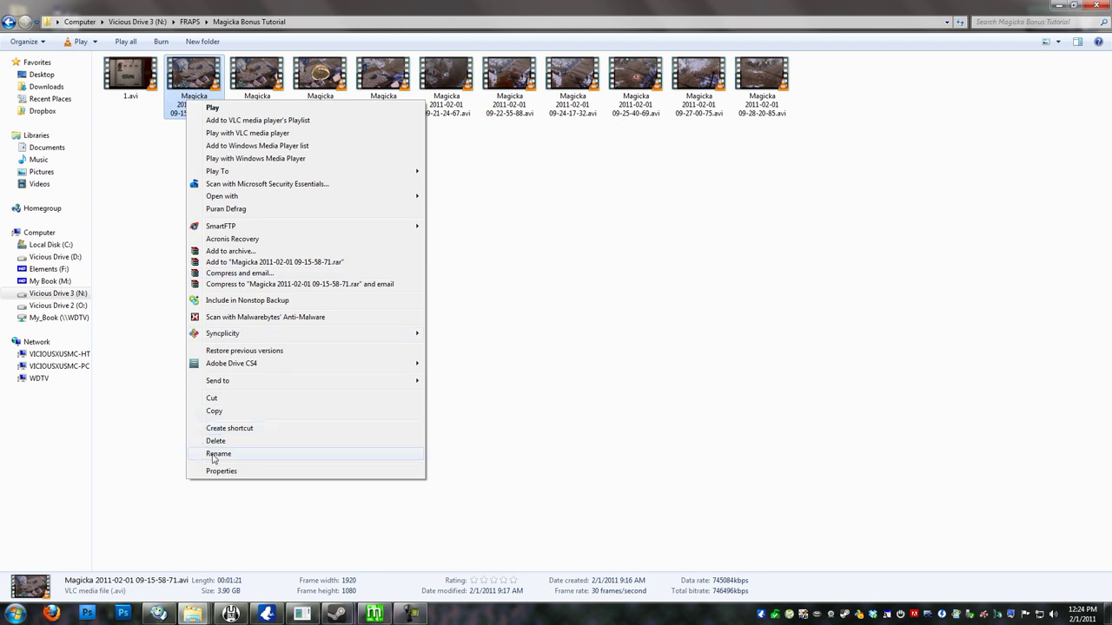
pyautogui.click(213, 454)
pyautogui.write('2.avi')
pyautogui.press('Return')
pyautogui.click(257, 83)
pyautogui.rightClick(257, 98)
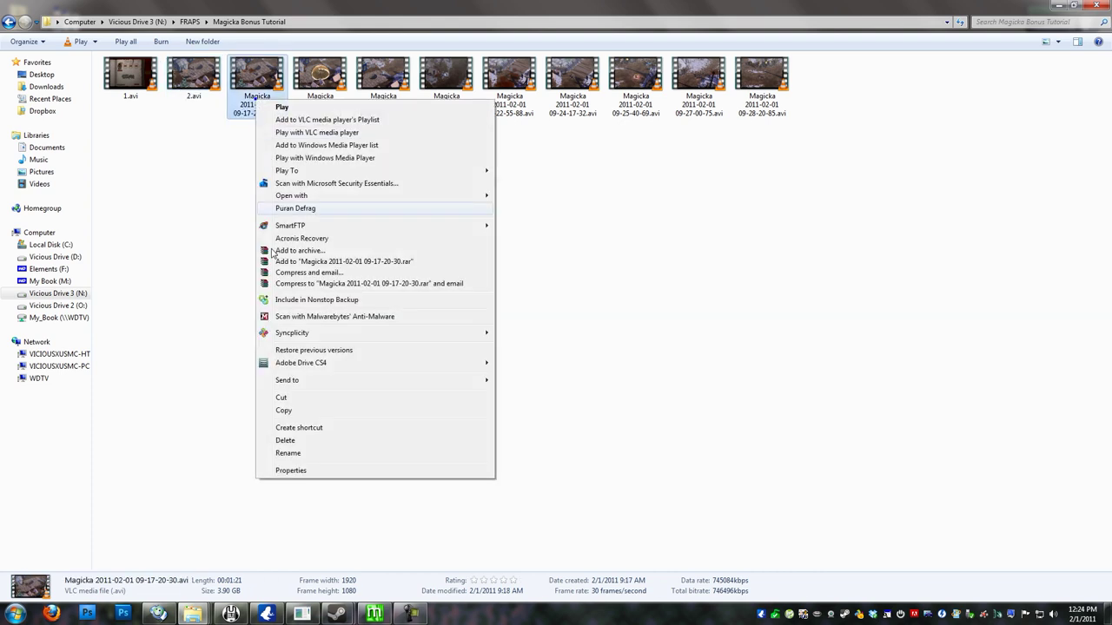
pyautogui.click(288, 453)
pyautogui.write('3.avi')
pyautogui.press('Return')
pyautogui.click(320, 83)
pyautogui.rightClick(316, 79)
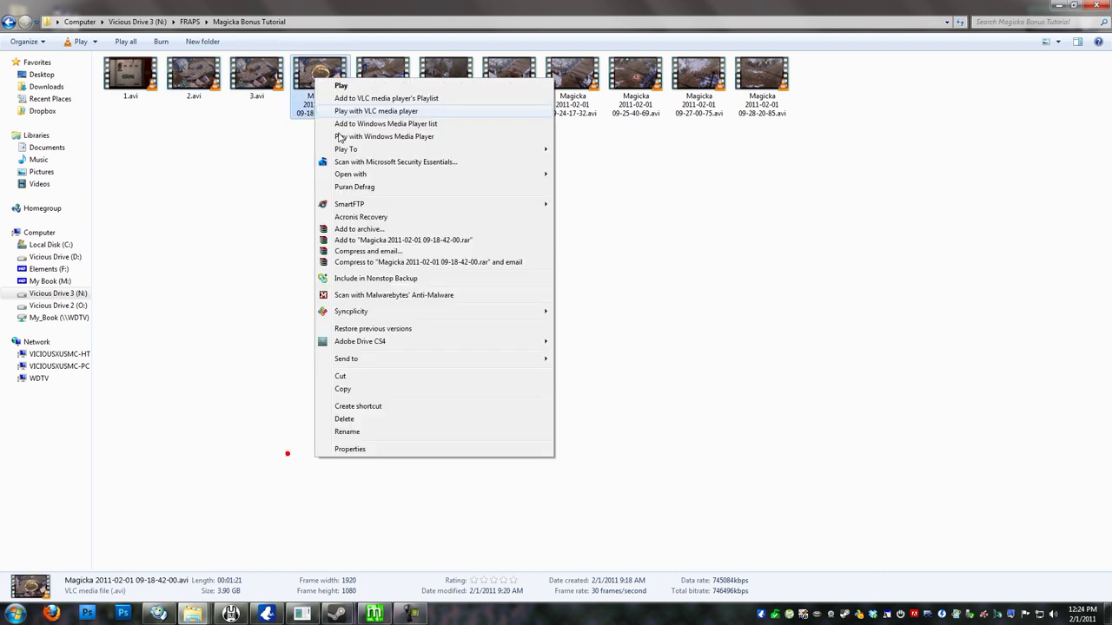
pyautogui.click(347, 432)
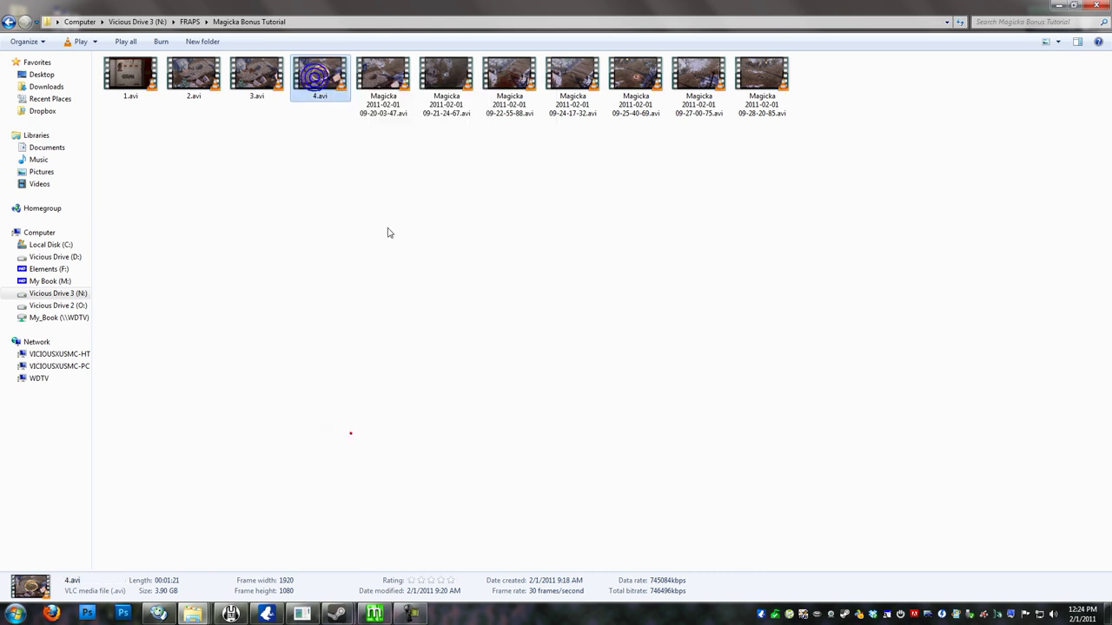
pyautogui.write('4')
pyautogui.press('Return')
# Step: Rename the fifth through eighth clips to 5.avi, 6.avi, 7.avi and 8.avi
pyautogui.click(374, 84)
pyautogui.rightClick(374, 84)
pyautogui.click(400, 434)
pyautogui.write('5')
pyautogui.press('Return')
pyautogui.click(430, 73)
pyautogui.rightClick(429, 71)
pyautogui.click(460, 425)
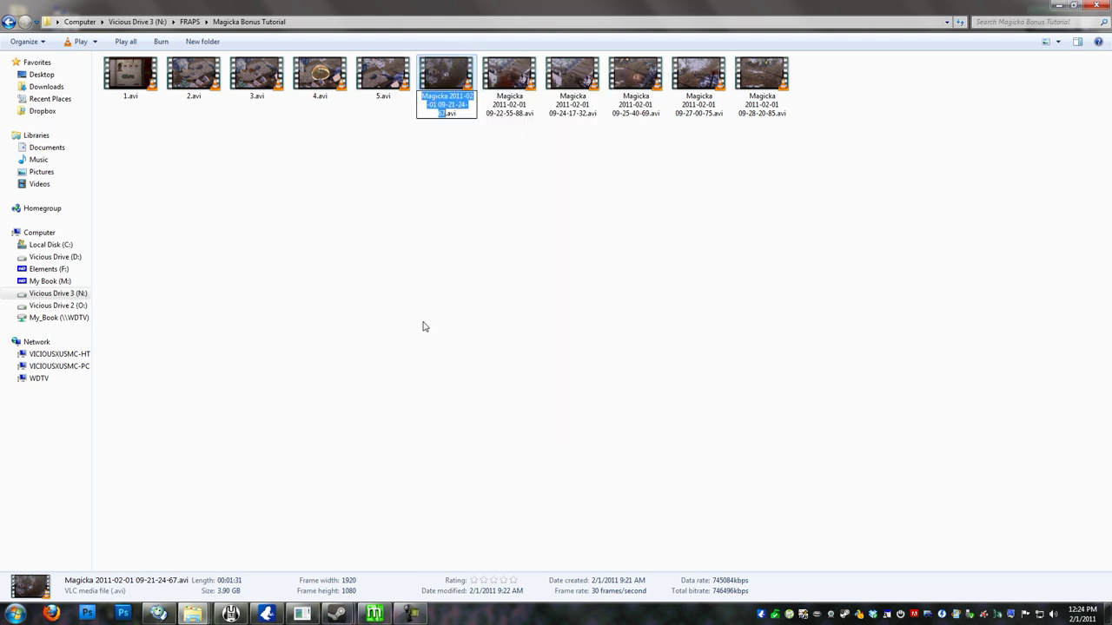
pyautogui.write('6')
pyautogui.press('Return')
pyautogui.click(504, 87)
pyautogui.rightClick(502, 91)
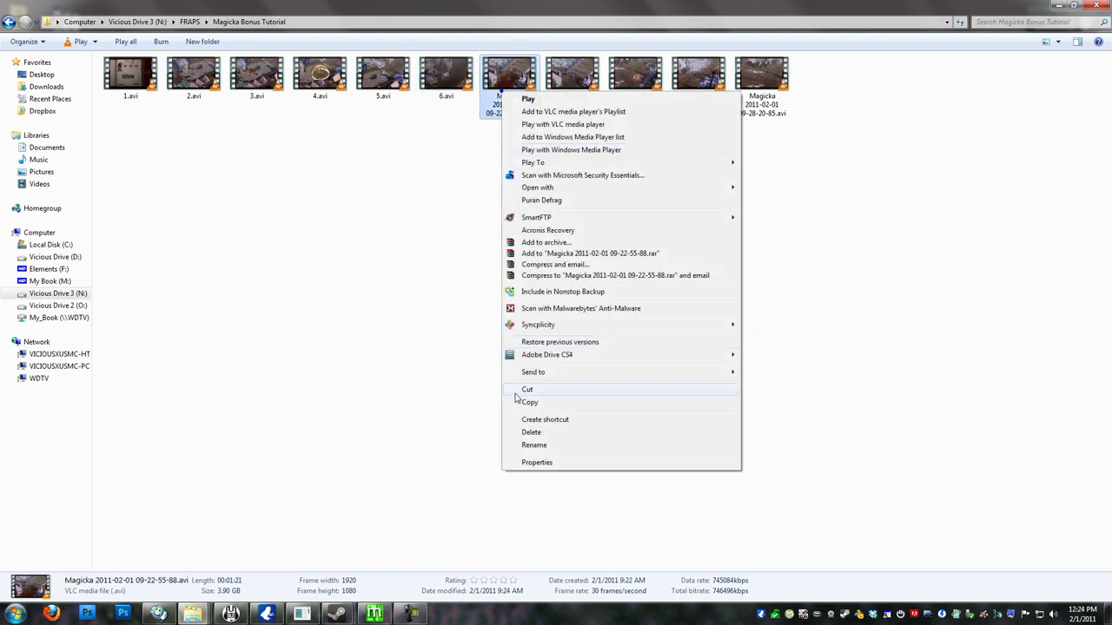
pyautogui.click(529, 444)
pyautogui.write('7.avi')
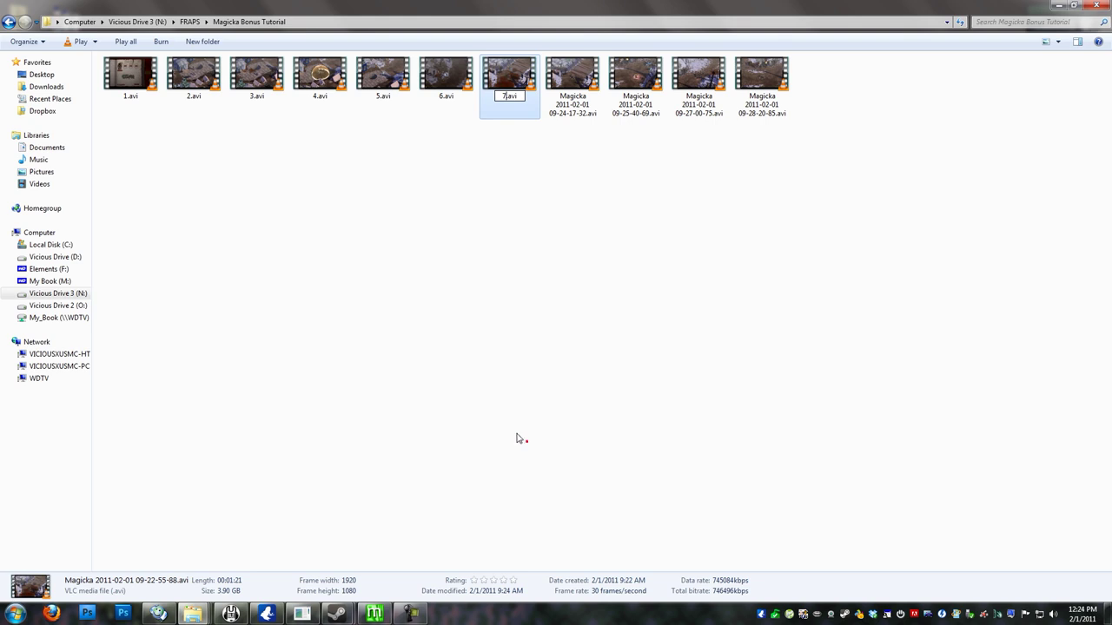
pyautogui.press('Return')
pyautogui.click(569, 83)
pyautogui.rightClick(562, 100)
pyautogui.click(587, 459)
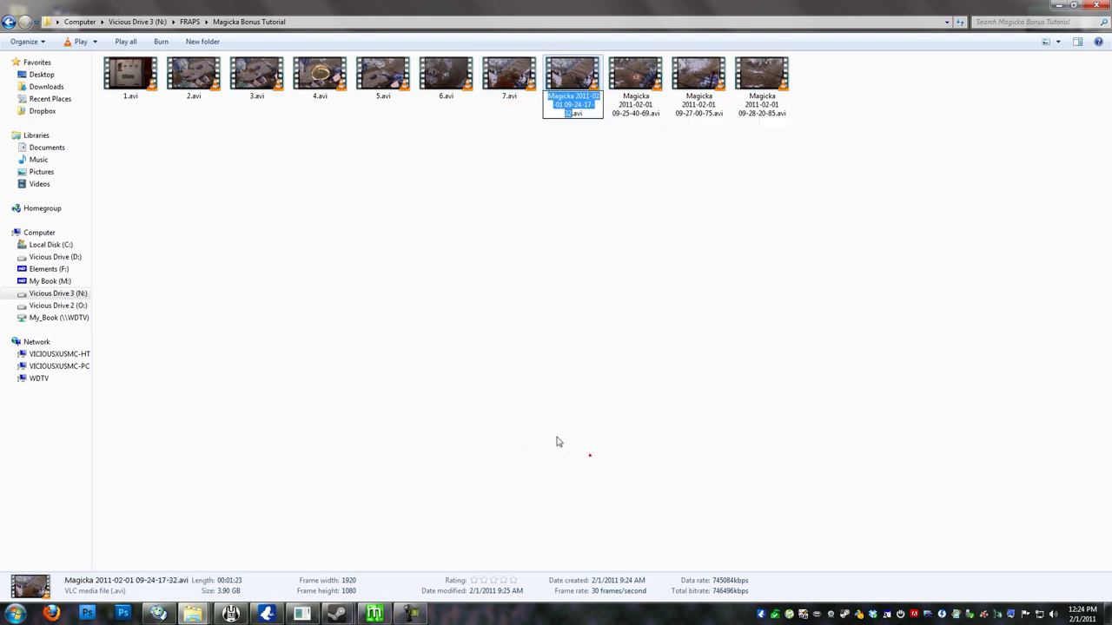
pyautogui.write('8')
pyautogui.press('Return')
# Step: Rename the last three clips to 9.avi, 10.avi and 11.avi
pyautogui.rightClick(633, 121)
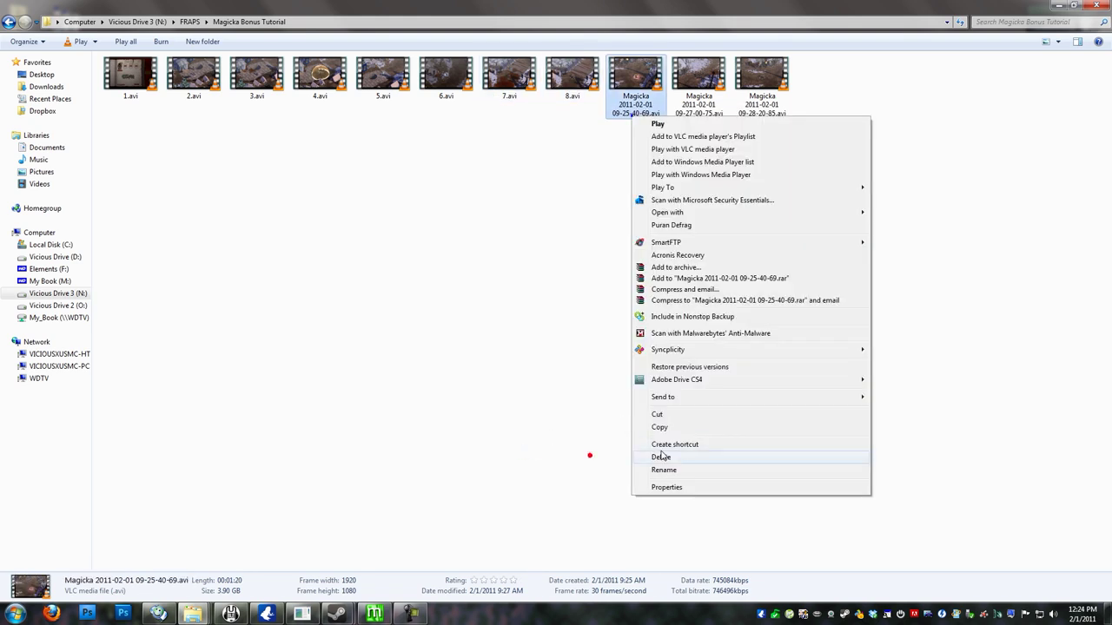
pyautogui.click(662, 470)
pyautogui.write('9')
pyautogui.press('Return')
pyautogui.click(695, 85)
pyautogui.rightClick(692, 91)
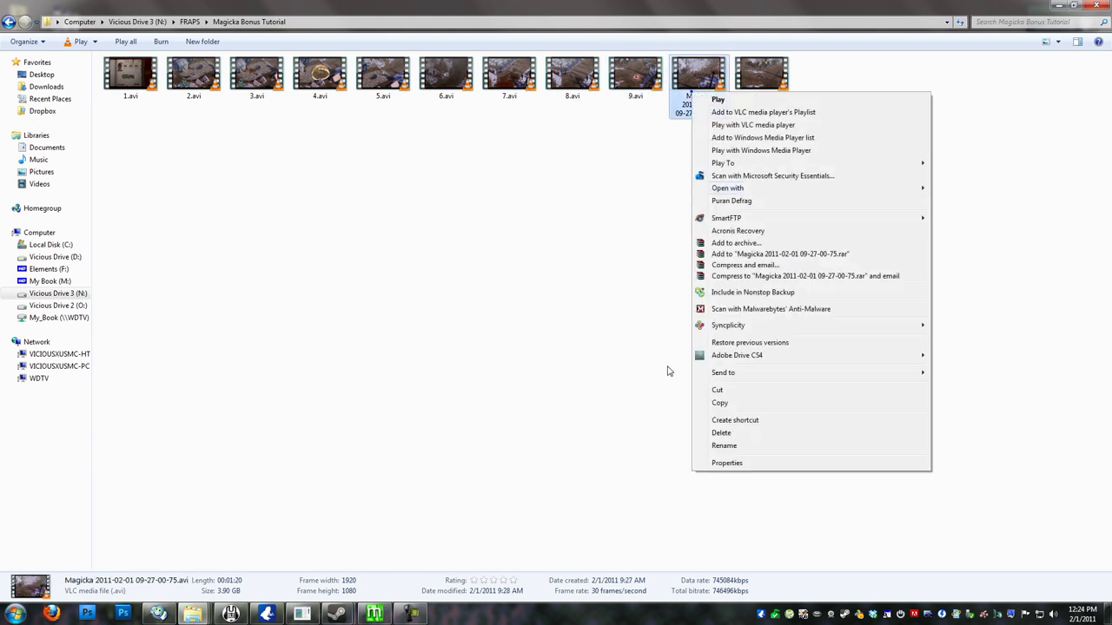
pyautogui.click(735, 448)
pyautogui.write('10')
pyautogui.press('Return')
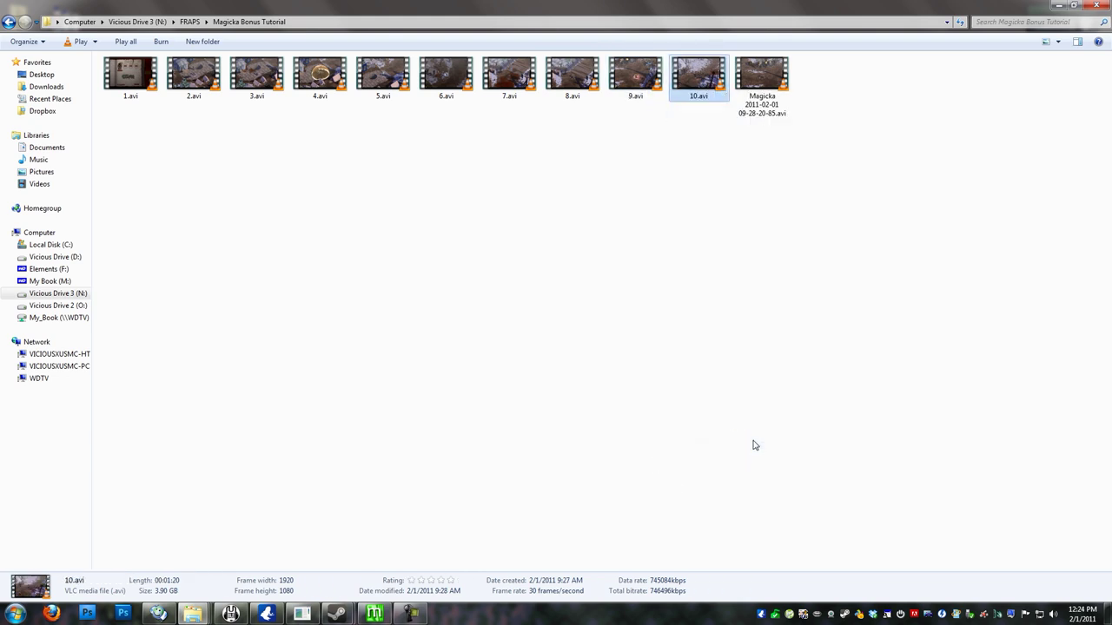
pyautogui.click(762, 86)
pyautogui.rightClick(763, 88)
pyautogui.click(823, 446)
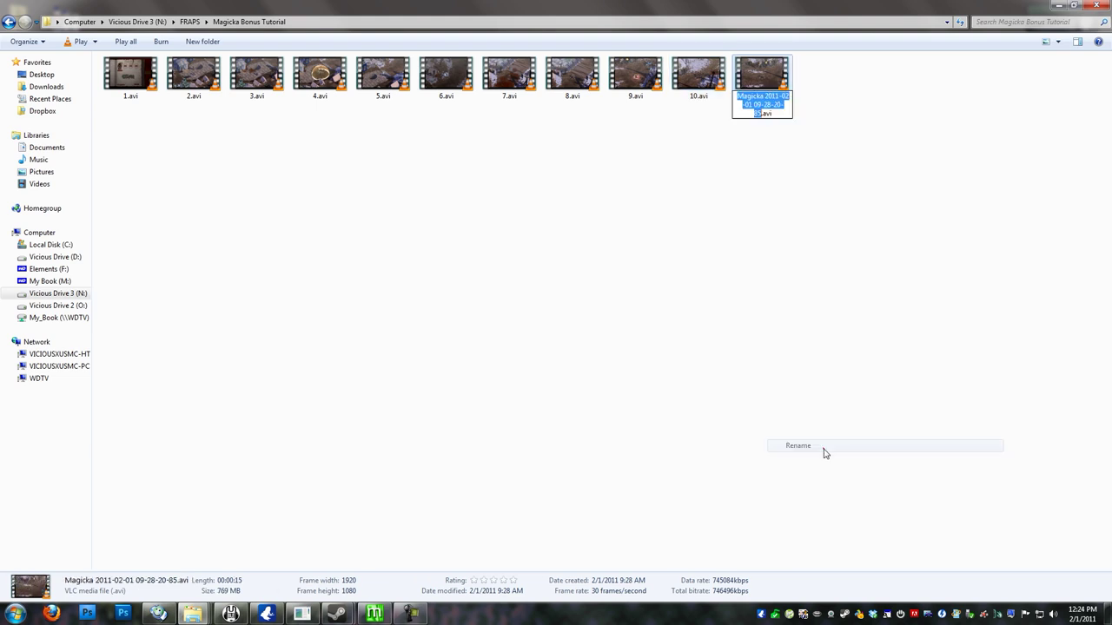
pyautogui.write('11')
pyautogui.press('Return')
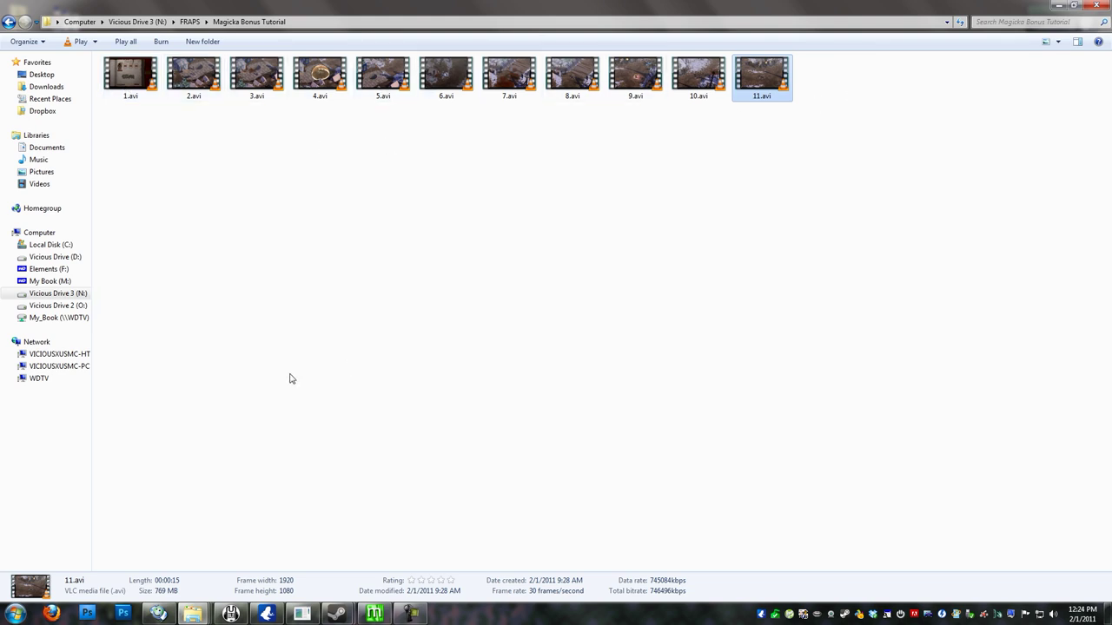
# Step: Restore MeGUI showing the Magicka Tutorial.avs video and audio inputs, and shift the window up-left
pyautogui.click(373, 614)
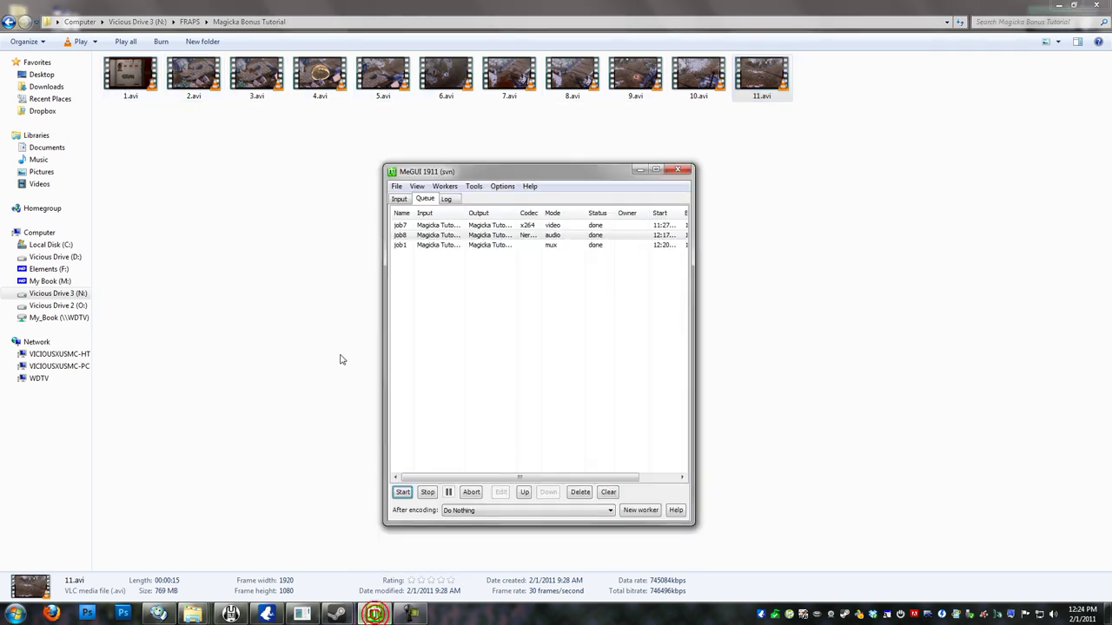
pyautogui.click(398, 200)
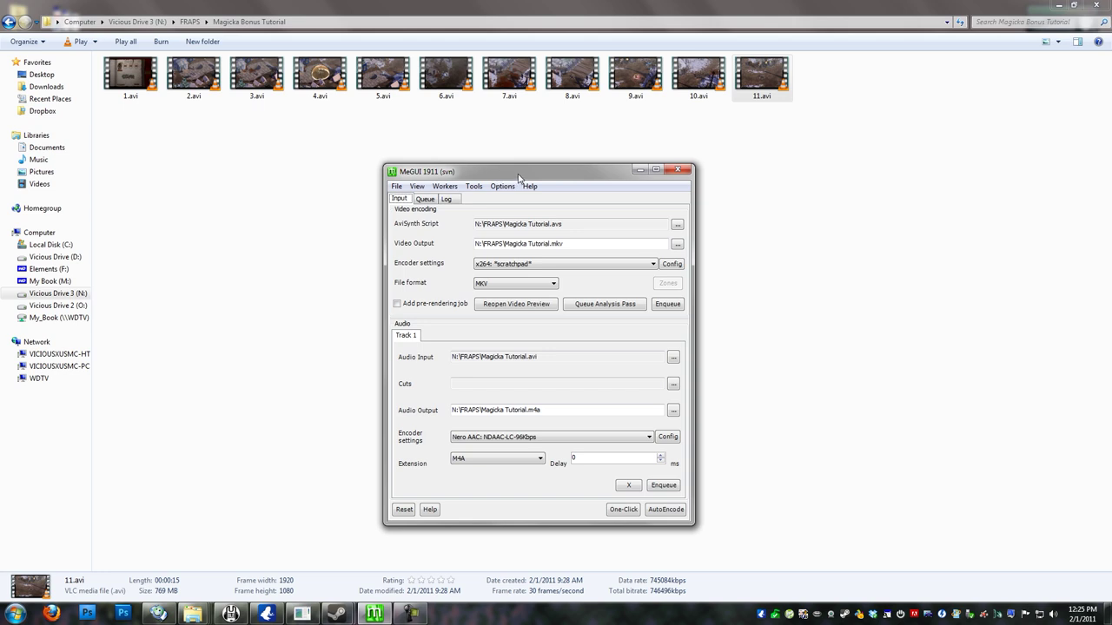
pyautogui.moveTo(531, 174); pyautogui.dragTo(466, 173)
pyautogui.moveTo(460, 176); pyautogui.dragTo(373, 128)
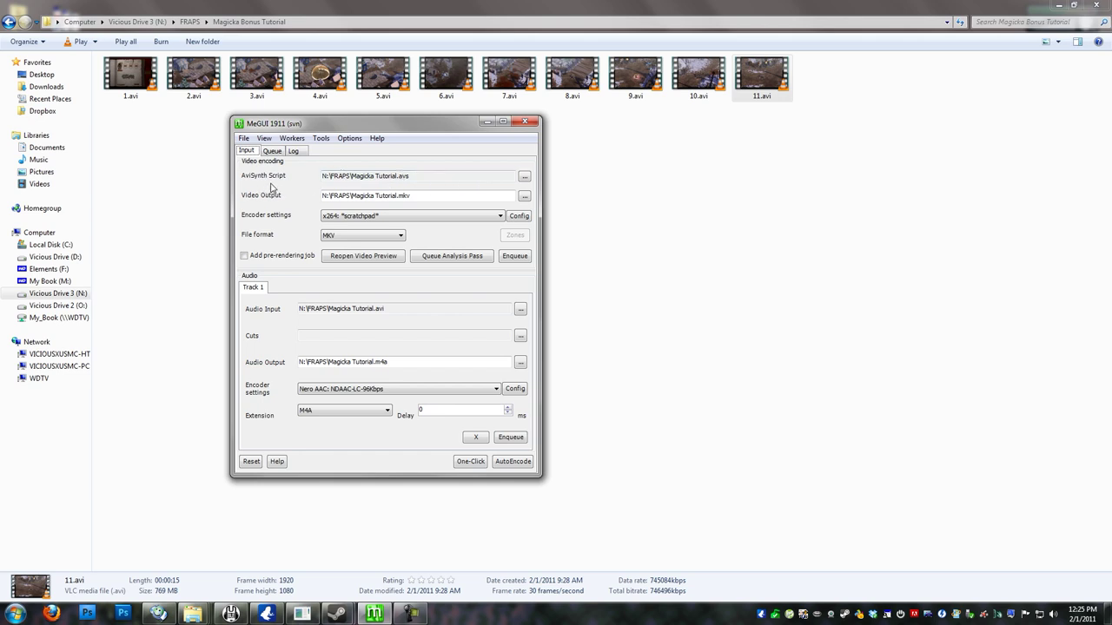
# Step: In the AVS Script Creator, load 1.avi from Magicka Bonus Tutorial as the video input
pyautogui.click(319, 139)
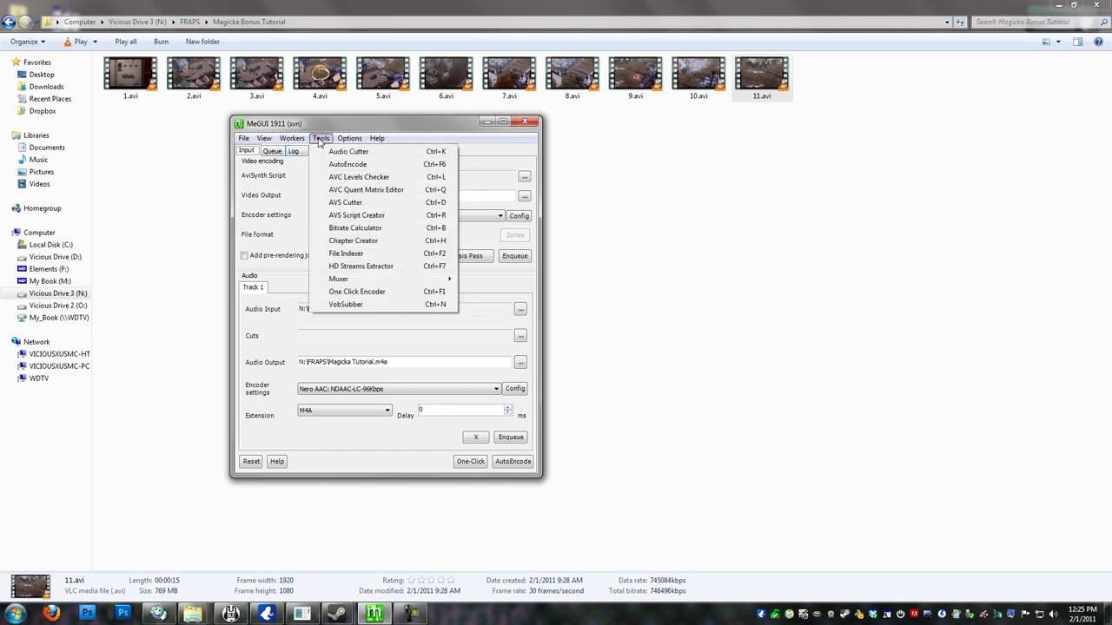
pyautogui.click(371, 218)
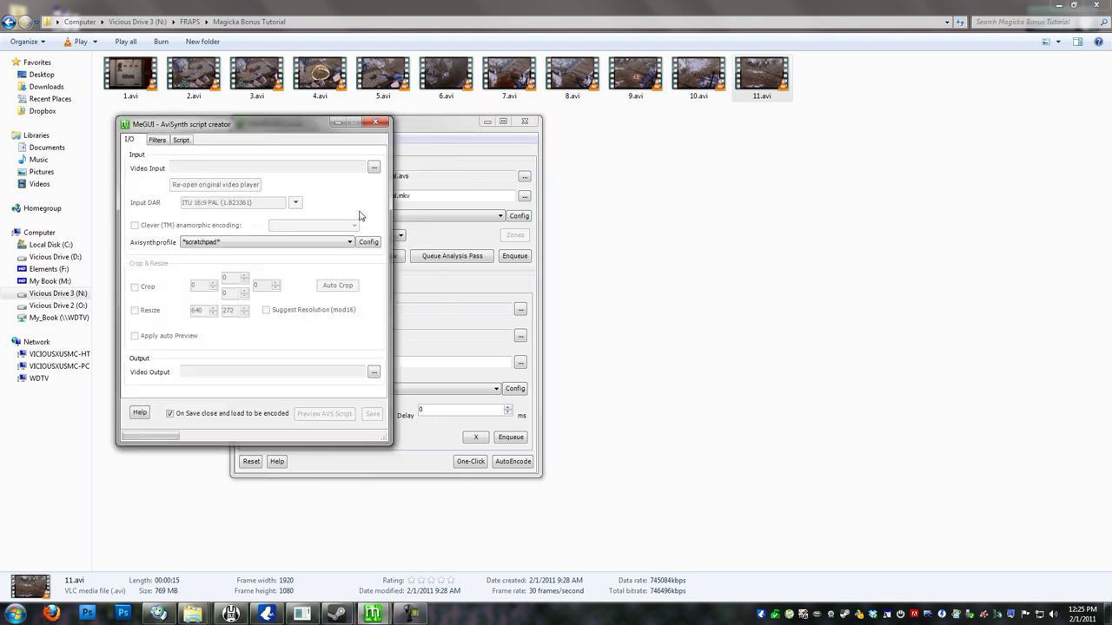
pyautogui.click(373, 167)
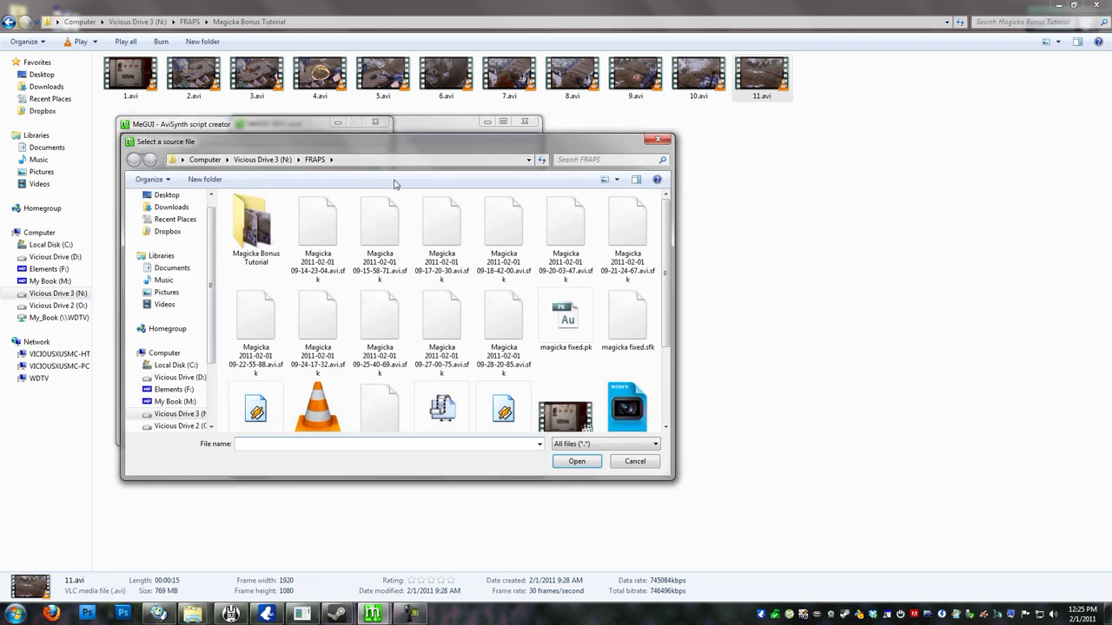
pyautogui.doubleClick(256, 224)
pyautogui.click(272, 217)
pyautogui.click(576, 461)
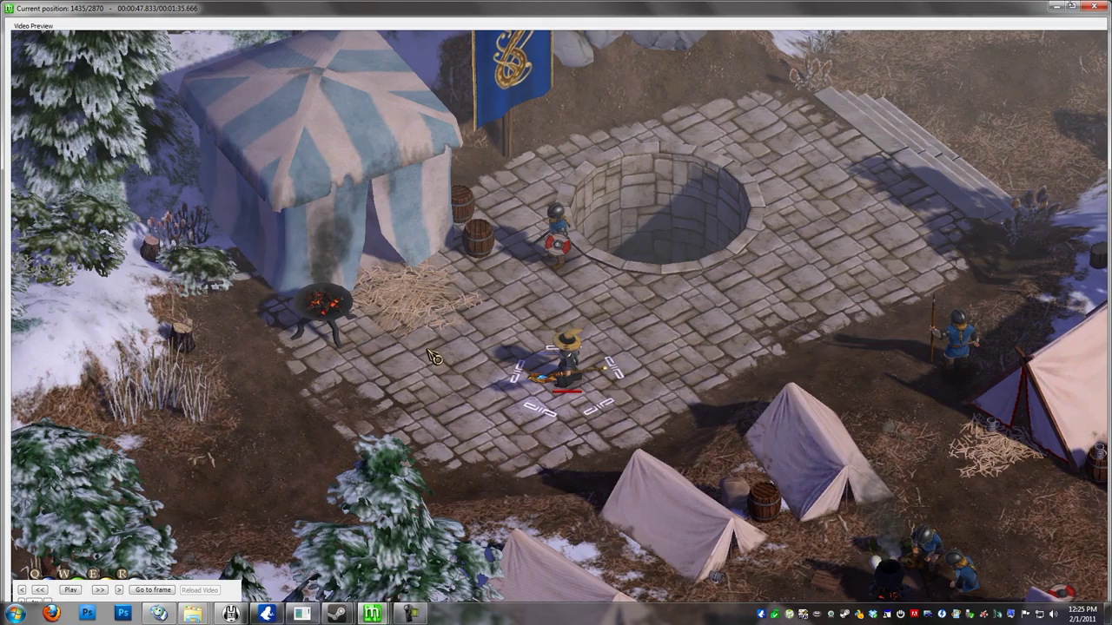
pyautogui.click(1090, 7)
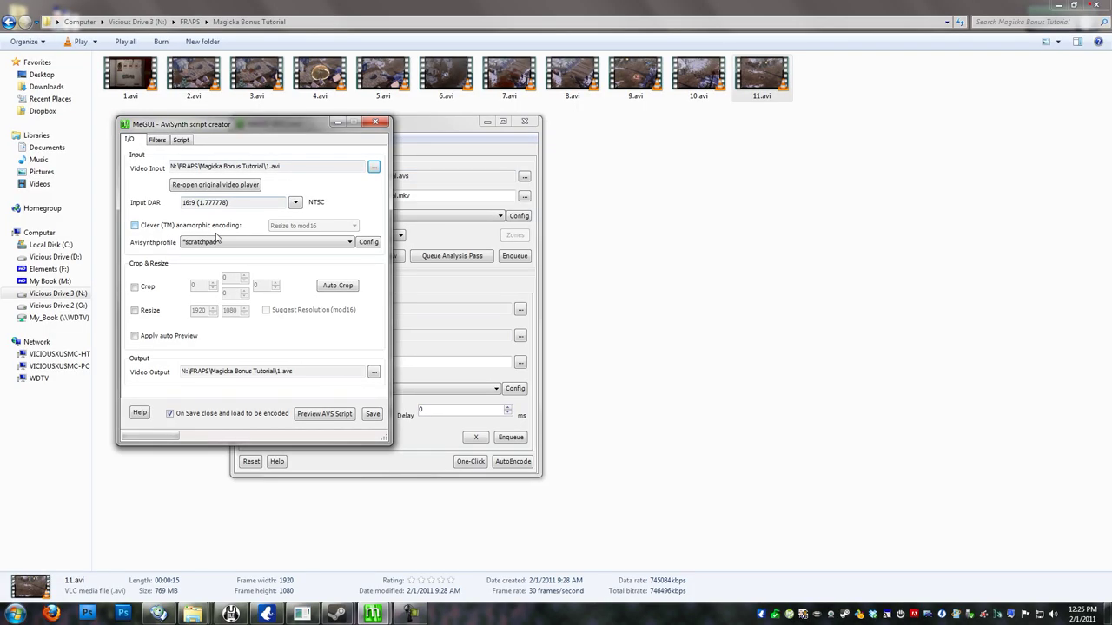
# Step: Set the source type to Progressive, save the 1.avs script, and minimize MeGUI
pyautogui.click(157, 141)
pyautogui.click(205, 250)
pyautogui.click(206, 260)
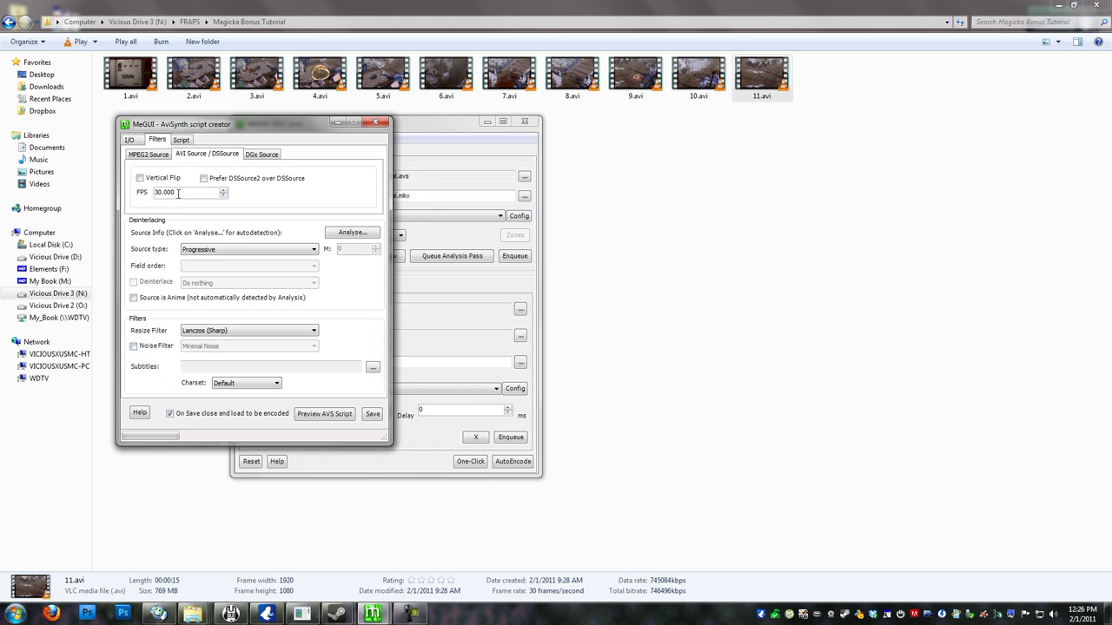
pyautogui.click(133, 141)
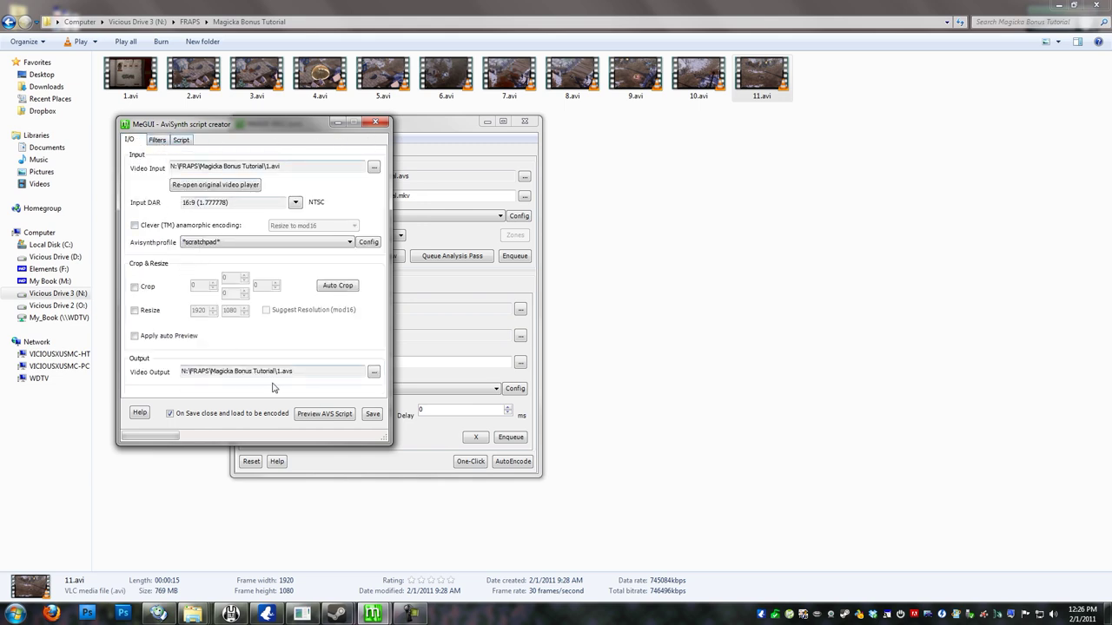
pyautogui.click(372, 415)
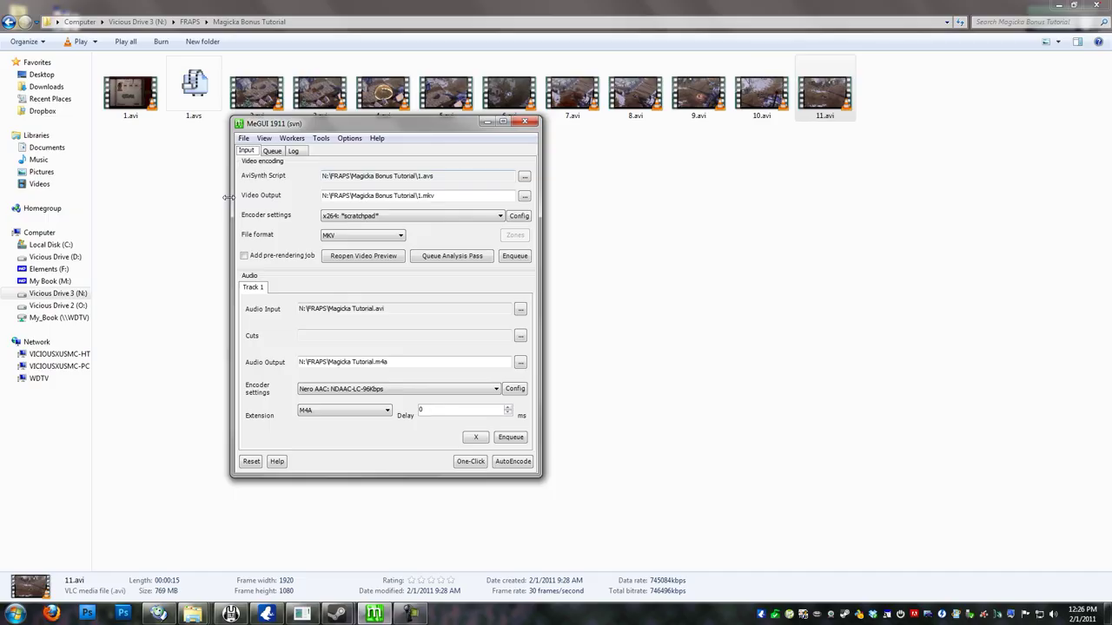
pyautogui.click(488, 121)
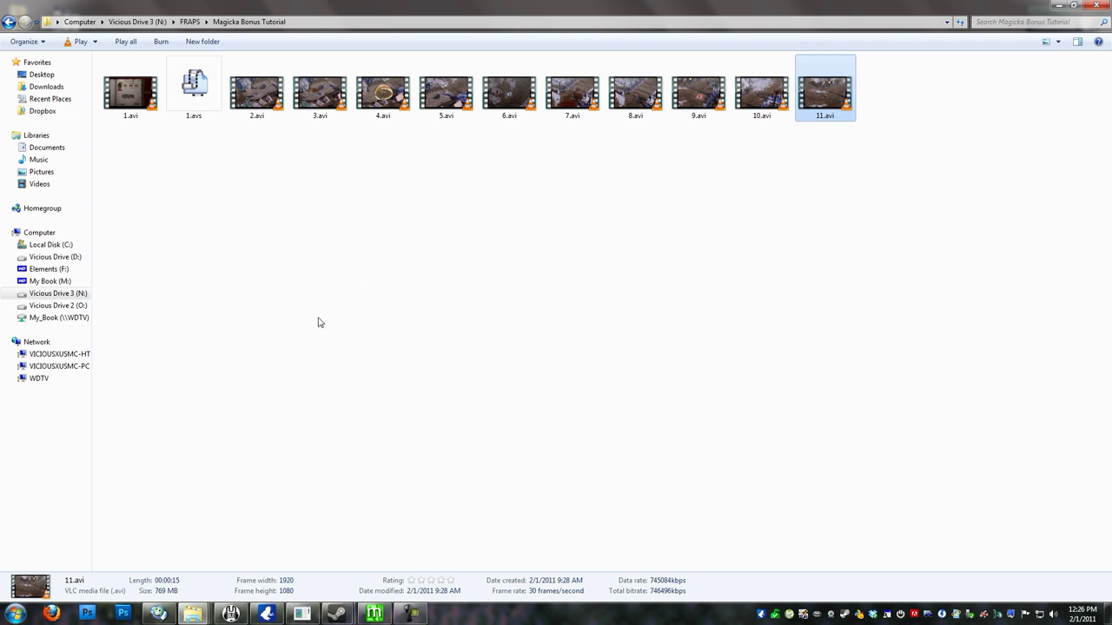
# Step: Open 1.avs in Notepad, add ' ++' to its AVISource line, and copy it
pyautogui.click(186, 99)
pyautogui.doubleClick(186, 99)
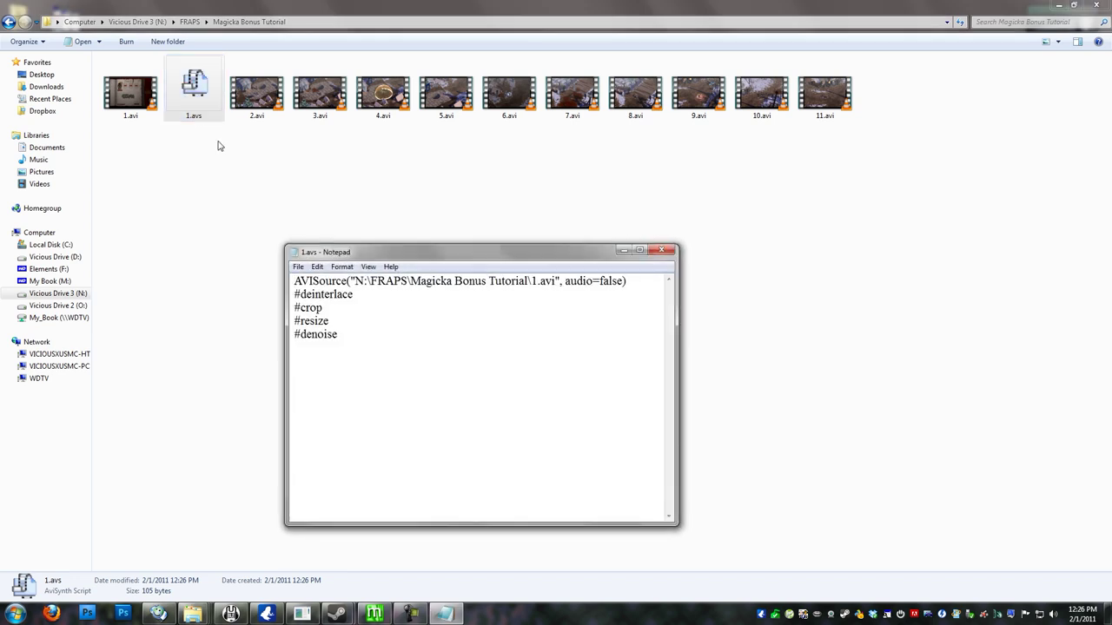
pyautogui.click(639, 282)
pyautogui.write('++')
pyautogui.moveTo(293, 281); pyautogui.dragTo(645, 282)
pyautogui.hotkey('ctrl', 'c')
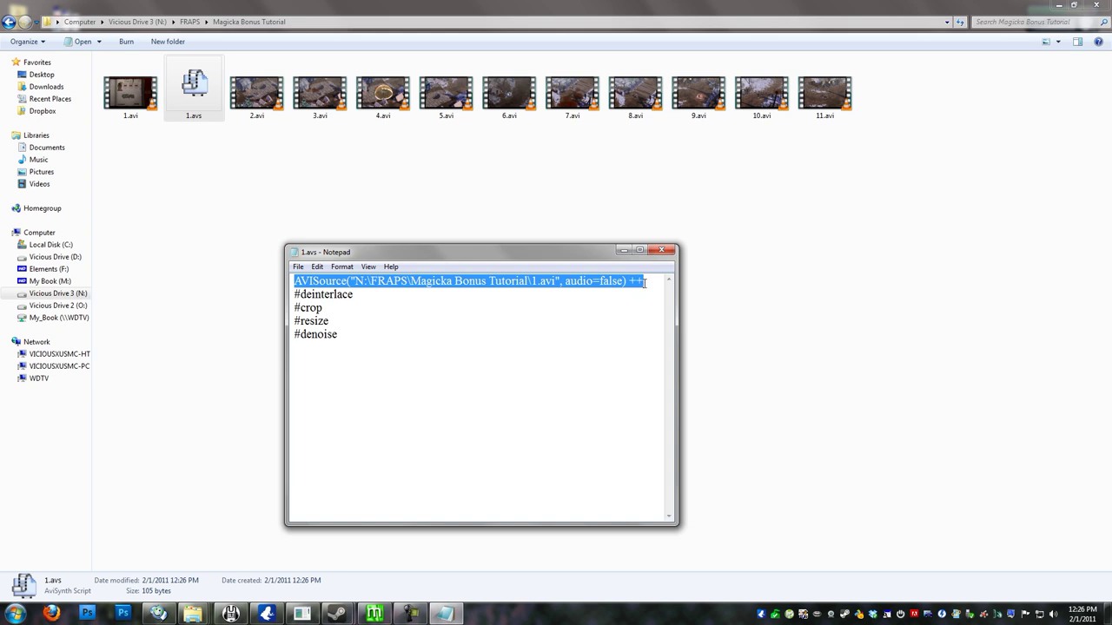
pyautogui.click(645, 281)
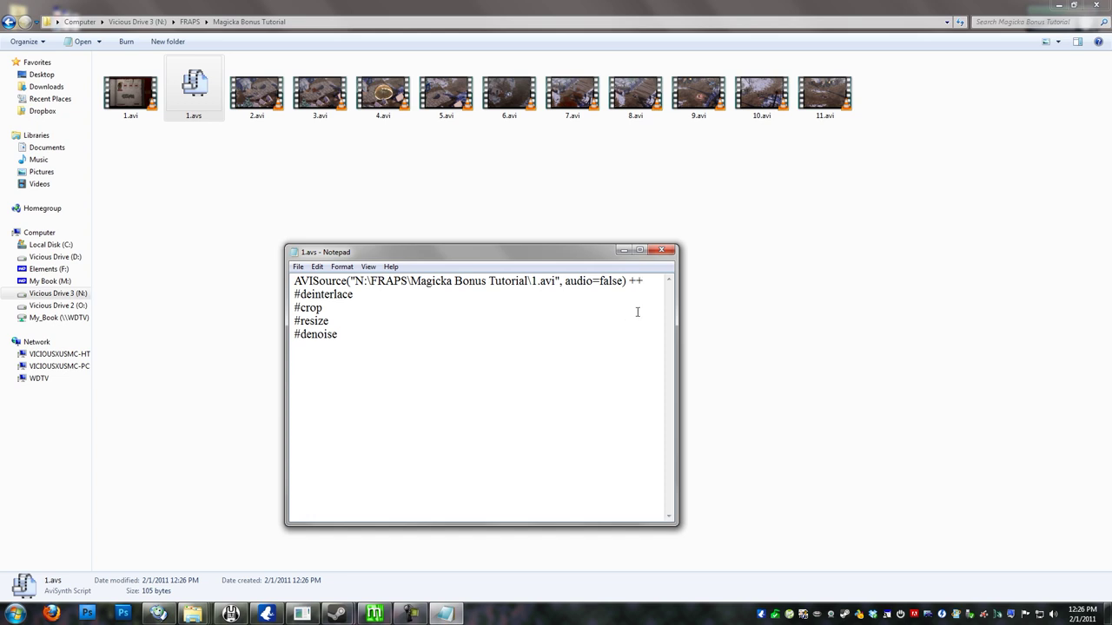
# Step: Paste the AVISource line ten more times, giving eleven lines ending with ++
pyautogui.press('Return')
pyautogui.hotkey('ctrl', 'v')
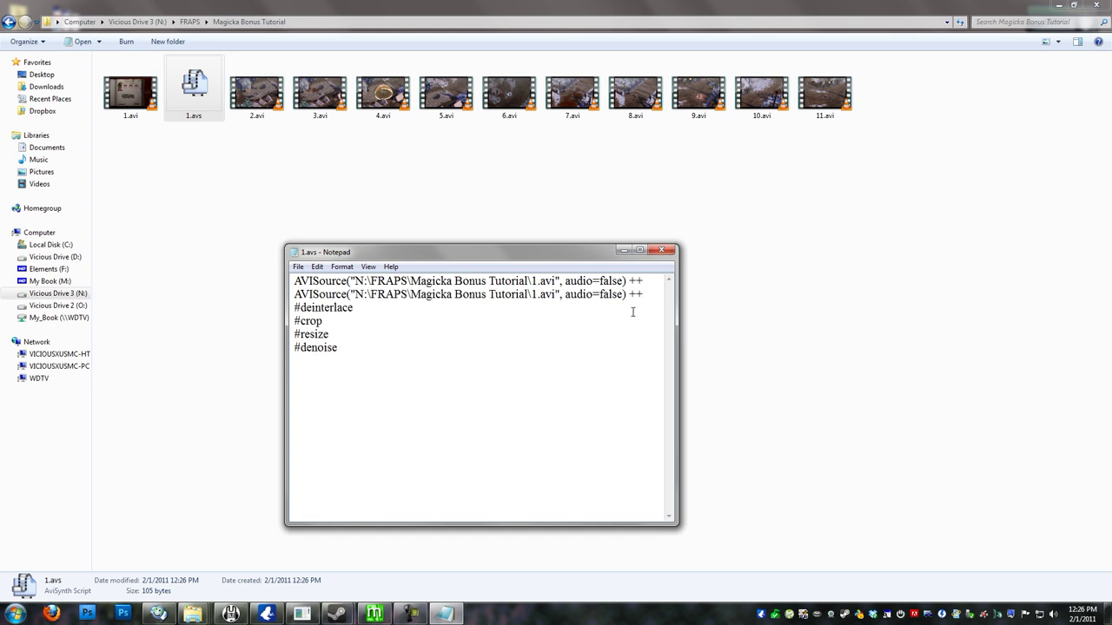
pyautogui.press('Return')
pyautogui.hotkey('ctrl', 'v')
pyautogui.press('Return')
pyautogui.hotkey('ctrl', 'v')
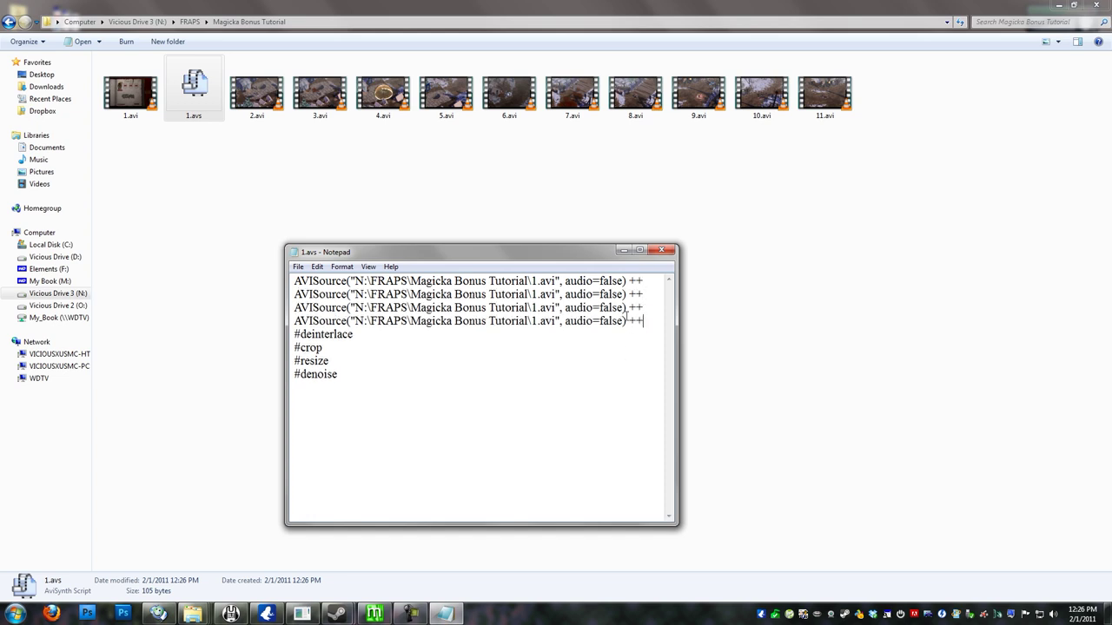
pyautogui.press('Return')
pyautogui.hotkey('ctrl', 'v')
pyautogui.press('Return')
pyautogui.hotkey('ctrl', 'v')
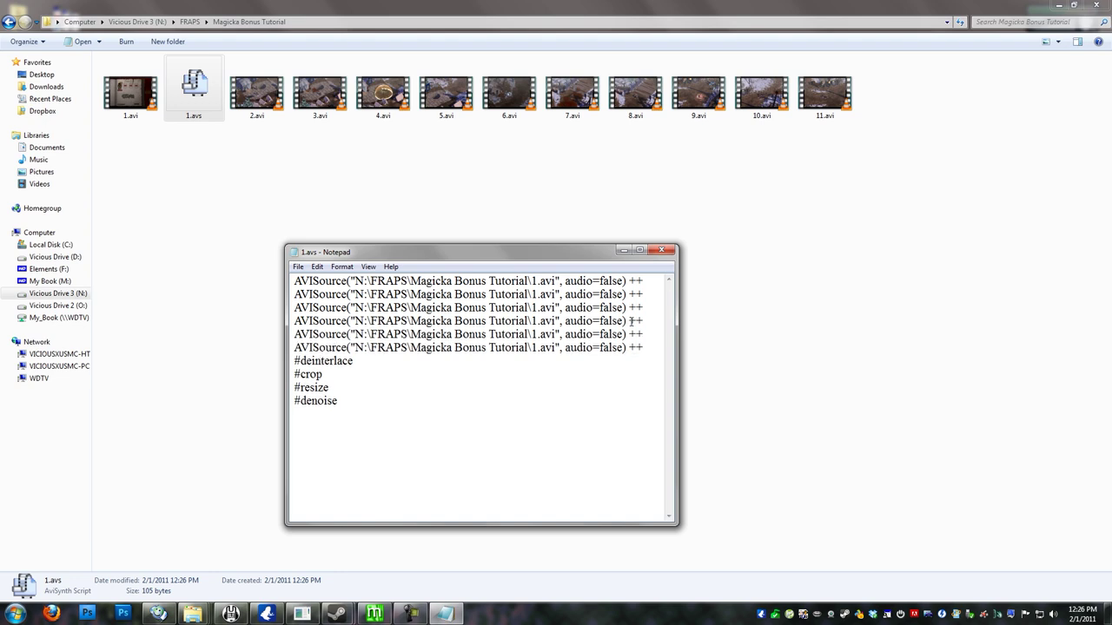
pyautogui.press('Return')
pyautogui.hotkey('ctrl', 'v')
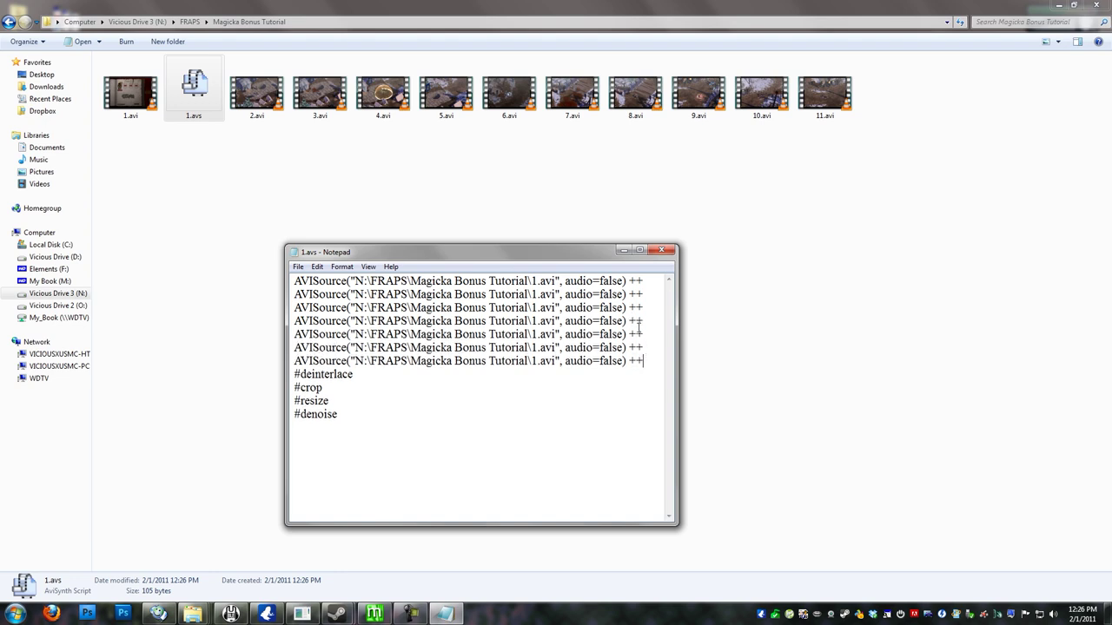
pyautogui.press('Return')
pyautogui.hotkey('ctrl', 'v')
pyautogui.press('Return')
pyautogui.hotkey('ctrl', 'v')
pyautogui.press('Return')
pyautogui.hotkey('ctrl', 'v')
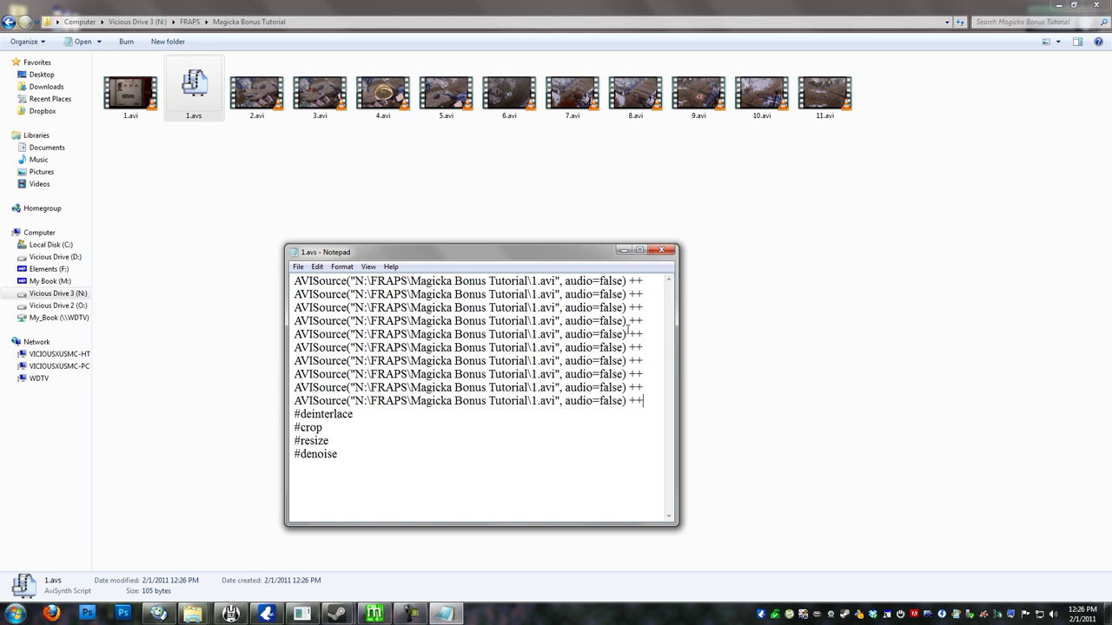
pyautogui.press('Return')
pyautogui.hotkey('ctrl', 'v')
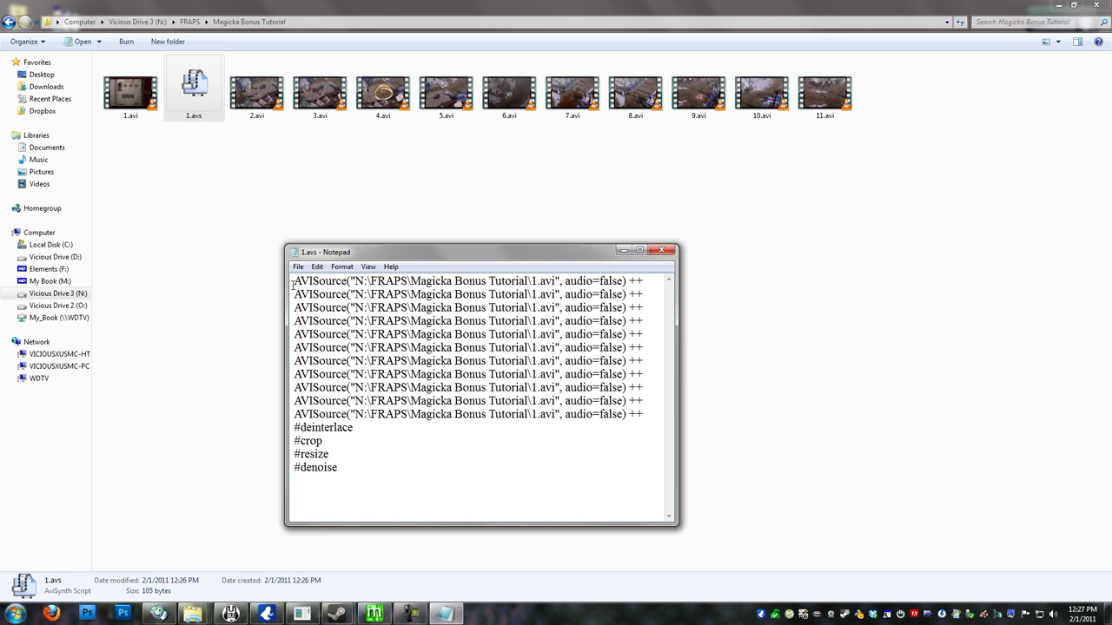
pyautogui.moveTo(294, 282); pyautogui.dragTo(625, 280)
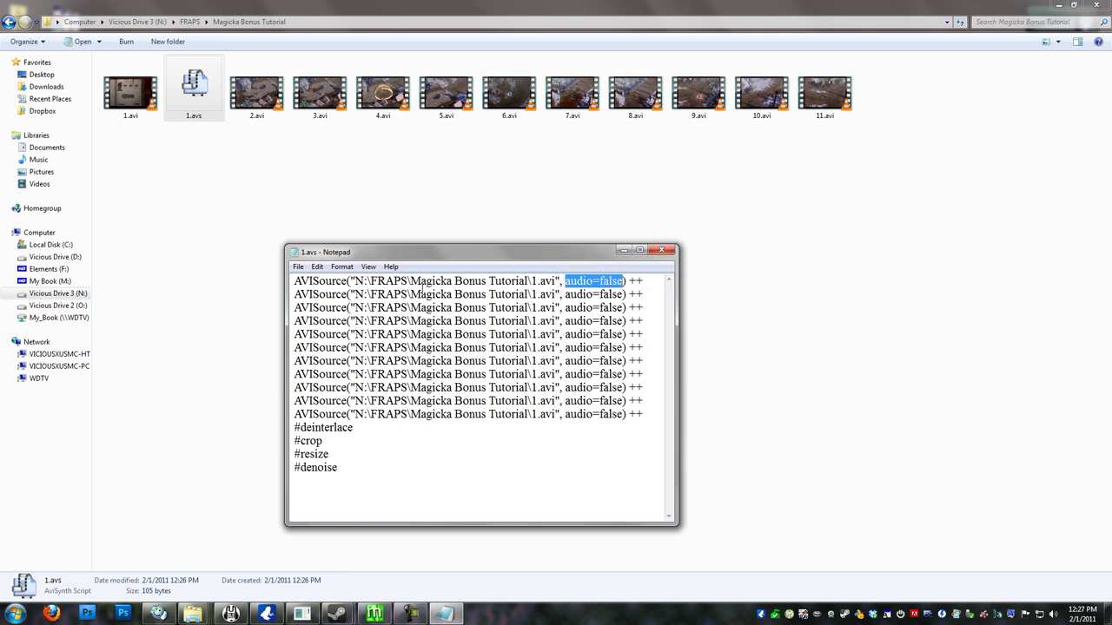
# Step: Change audio=false to audio=true on the first five AVISource lines
pyautogui.click(569, 282)
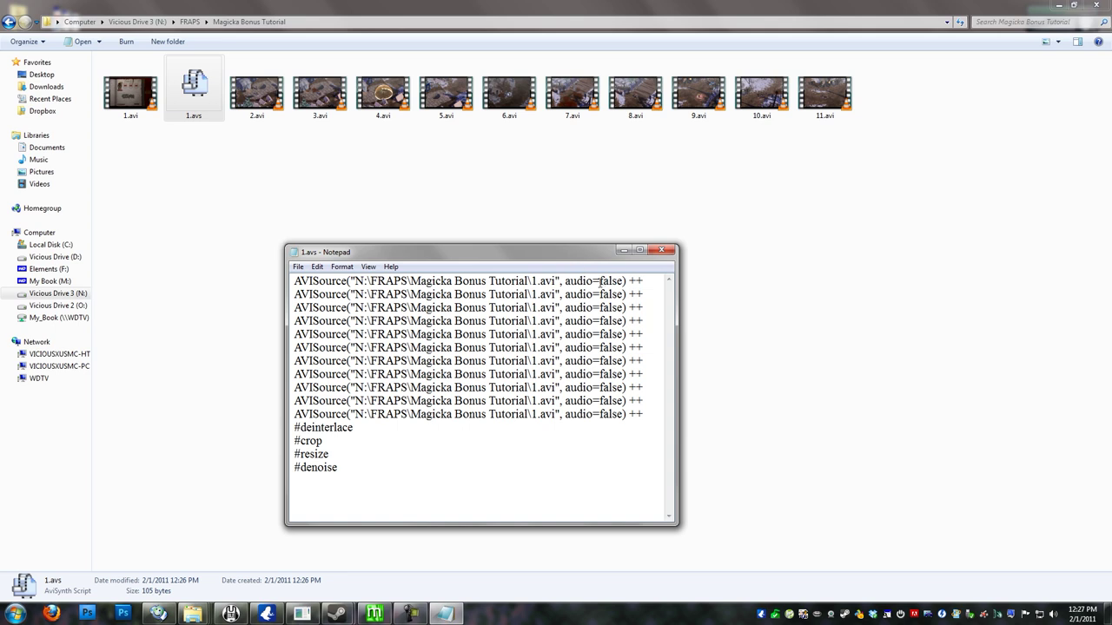
pyautogui.moveTo(600, 283); pyautogui.dragTo(623, 281)
pyautogui.write('true')
pyautogui.moveTo(601, 294); pyautogui.dragTo(623, 294)
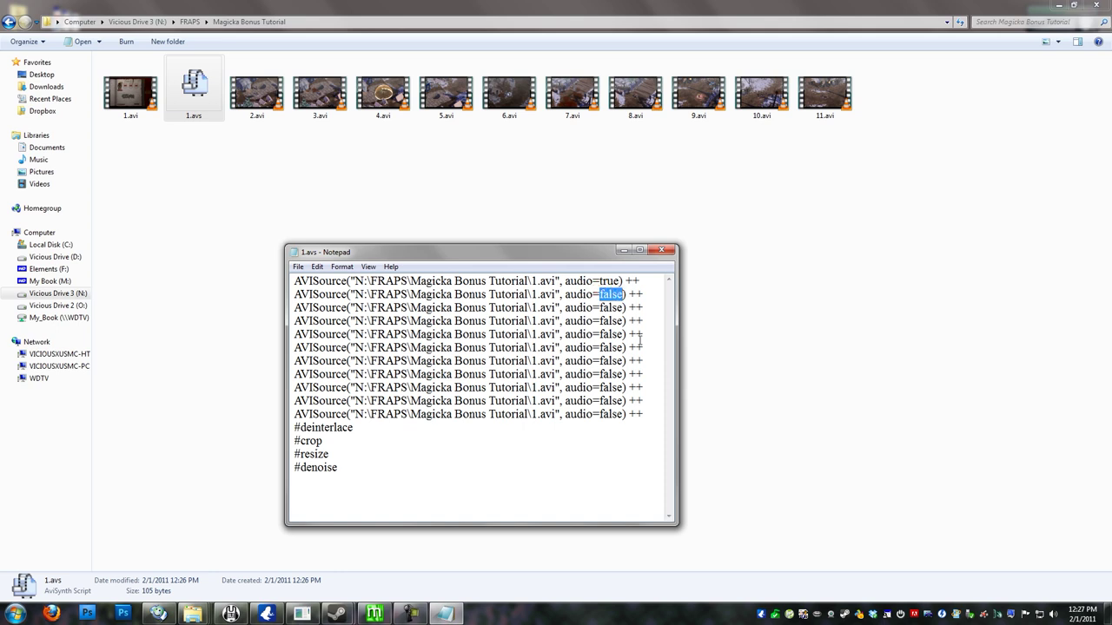
pyautogui.write('true')
pyautogui.moveTo(600, 308); pyautogui.dragTo(624, 308)
pyautogui.write('true')
pyautogui.moveTo(600, 321); pyautogui.dragTo(624, 321)
pyautogui.write('true')
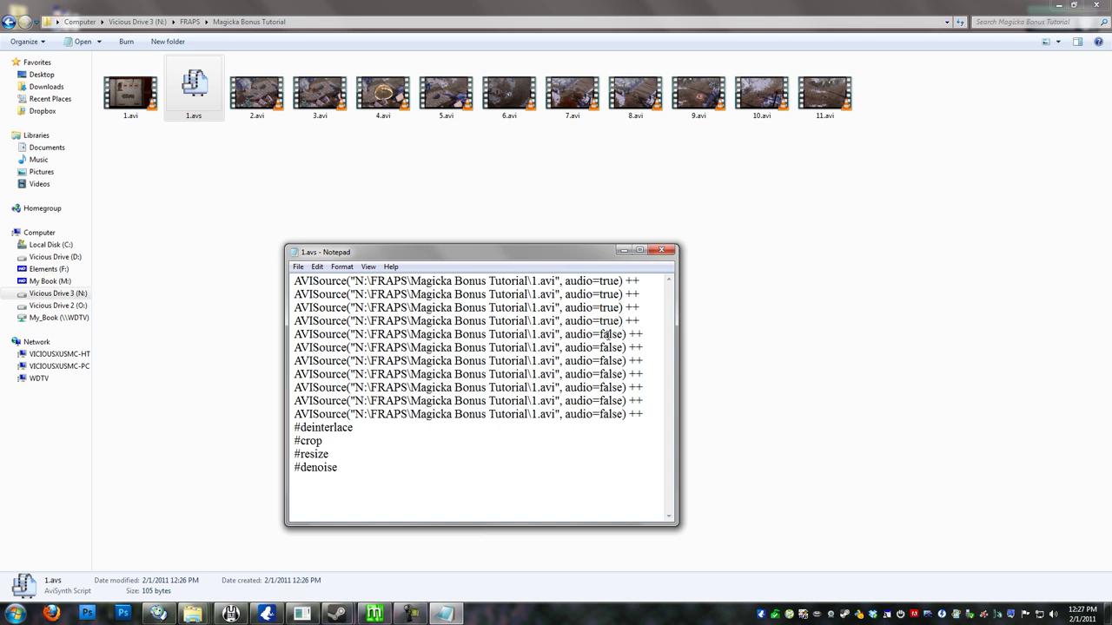
pyautogui.moveTo(600, 334); pyautogui.dragTo(624, 333)
pyautogui.write('true')
# Step: Change audio=false to audio=true on the remaining AVISource lines
pyautogui.moveTo(600, 347); pyautogui.dragTo(624, 347)
pyautogui.write('true')
pyautogui.moveTo(600, 361); pyautogui.dragTo(625, 360)
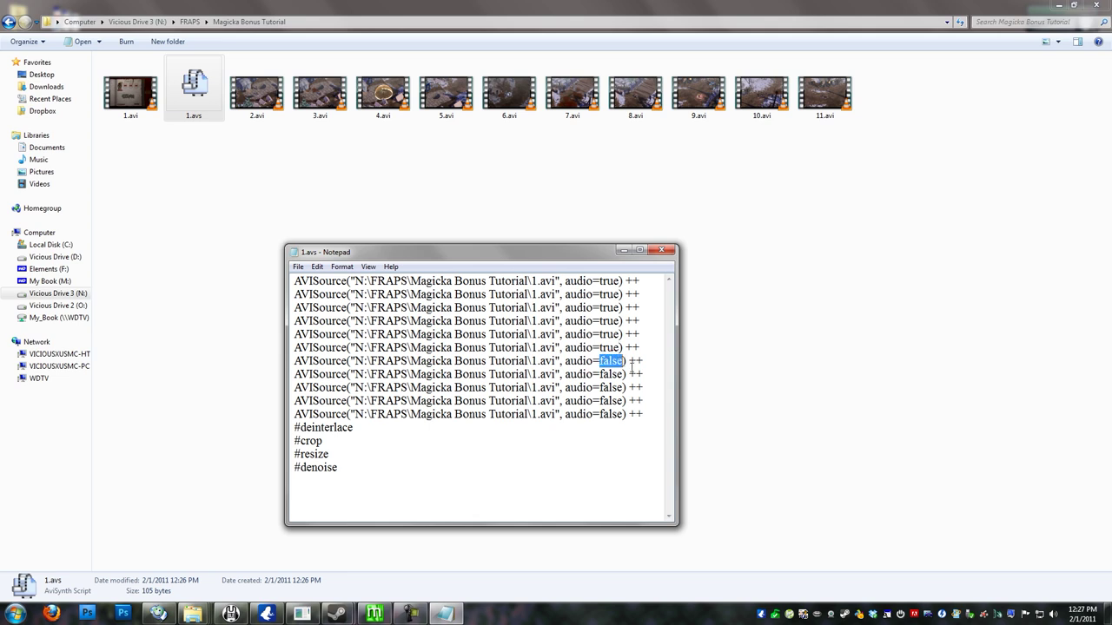
pyautogui.write('true')
pyautogui.moveTo(599, 374); pyautogui.dragTo(624, 374)
pyautogui.write('true')
pyautogui.moveTo(599, 387); pyautogui.dragTo(624, 400)
pyautogui.write('true')
pyautogui.write('tr')
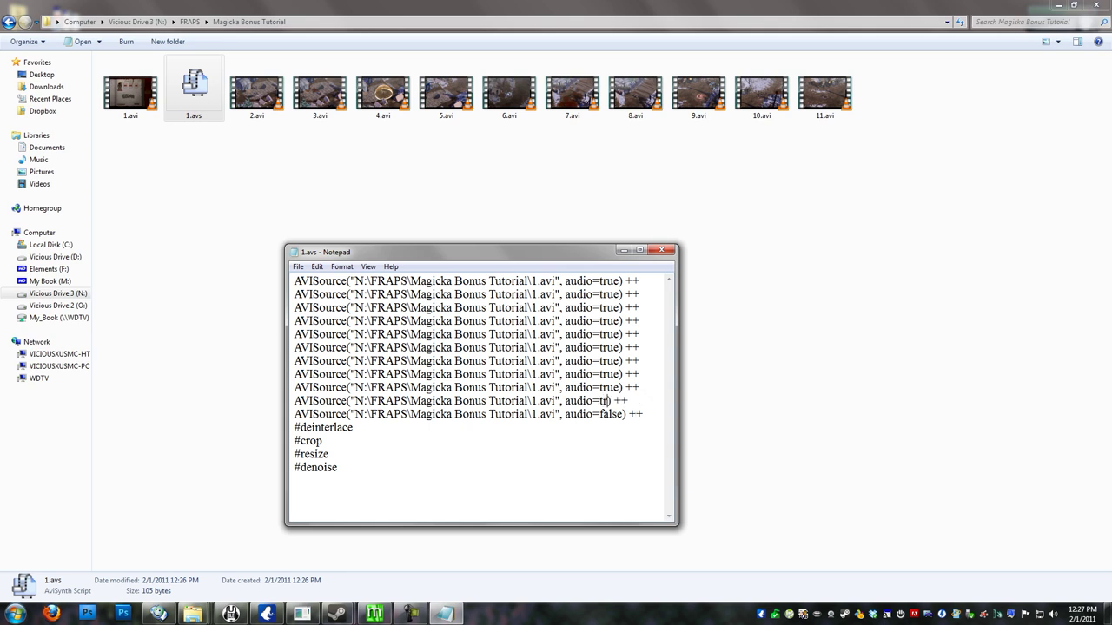
pyautogui.write('ue')
pyautogui.moveTo(599, 414); pyautogui.dragTo(623, 415)
pyautogui.write('true')
# Step: Renumber the file names on lines 2–11 so they read 2.avi through 11.avi
pyautogui.moveTo(532, 294); pyautogui.dragTo(537, 414)
pyautogui.write('234567891011')
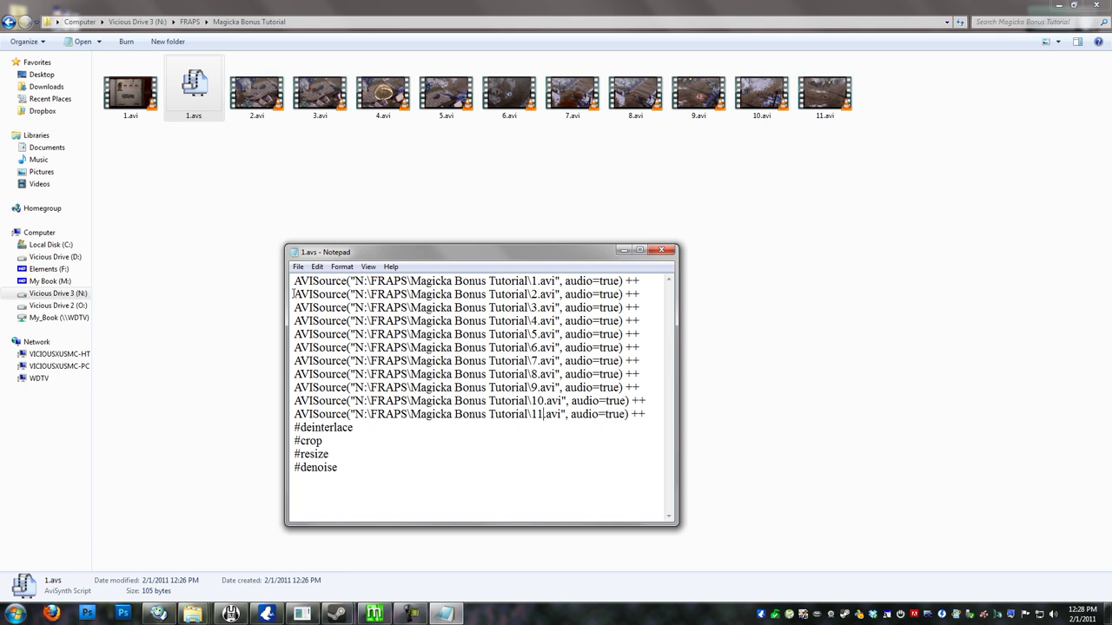
# Step: Save the edited 1.avs script in Notepad and restore MeGUI
pyautogui.click(681, 294)
pyautogui.click(455, 617)
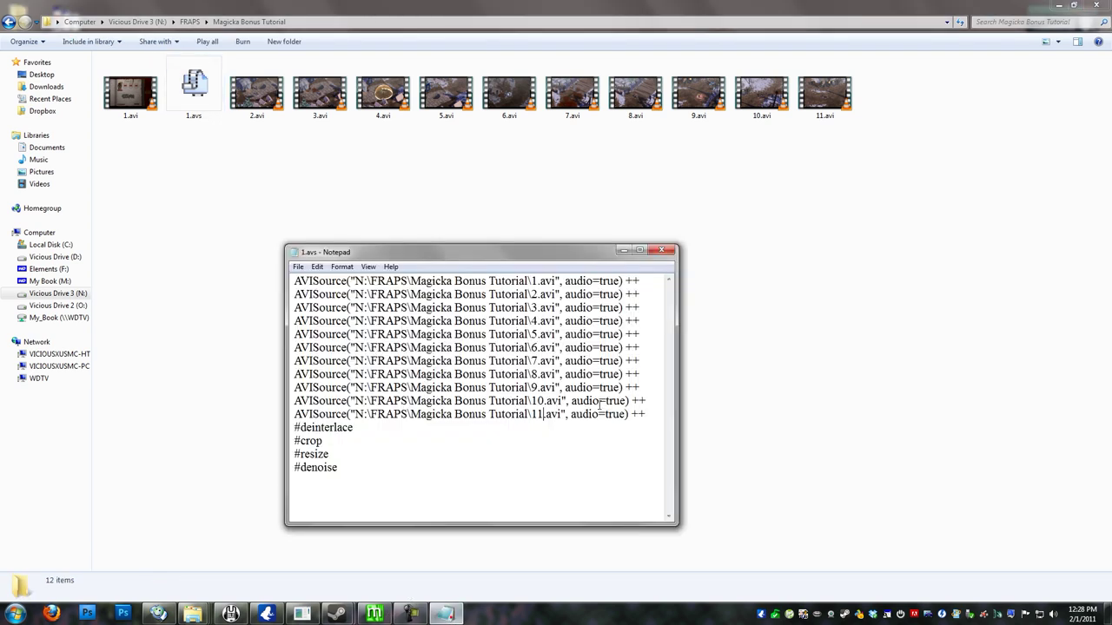
pyautogui.moveTo(682, 339); pyautogui.dragTo(658, 331)
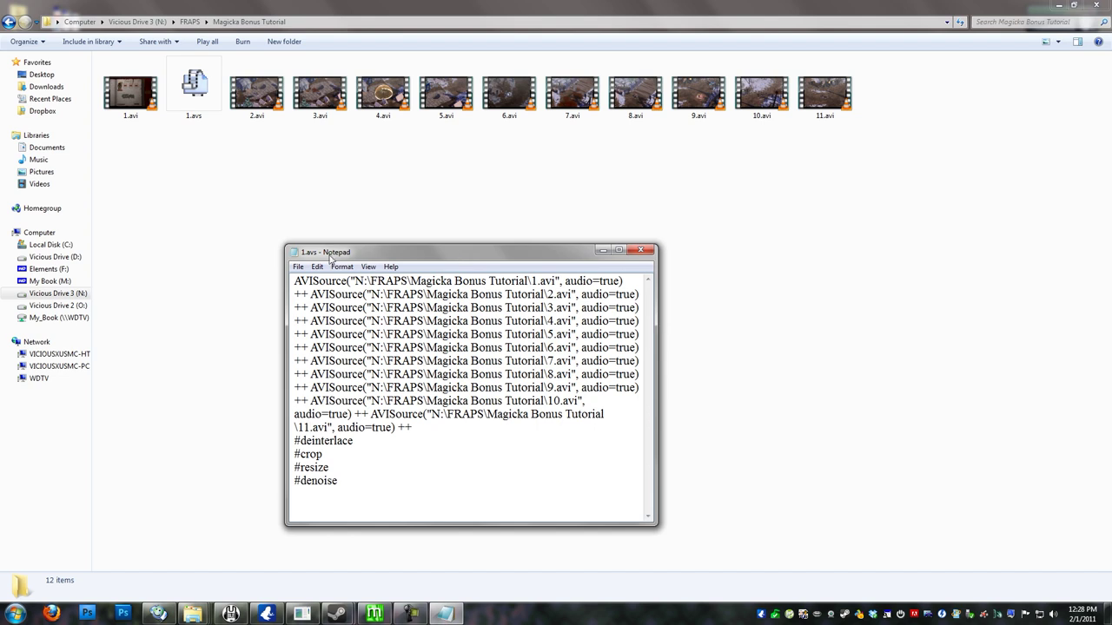
pyautogui.click(297, 267)
pyautogui.click(313, 306)
pyautogui.click(335, 545)
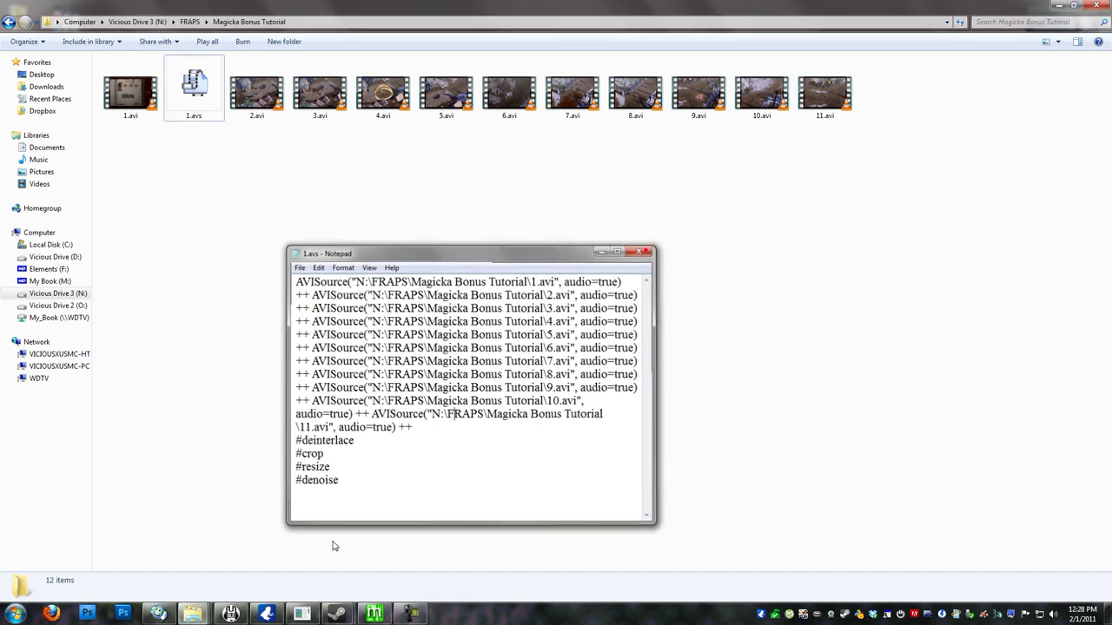
pyautogui.click(374, 614)
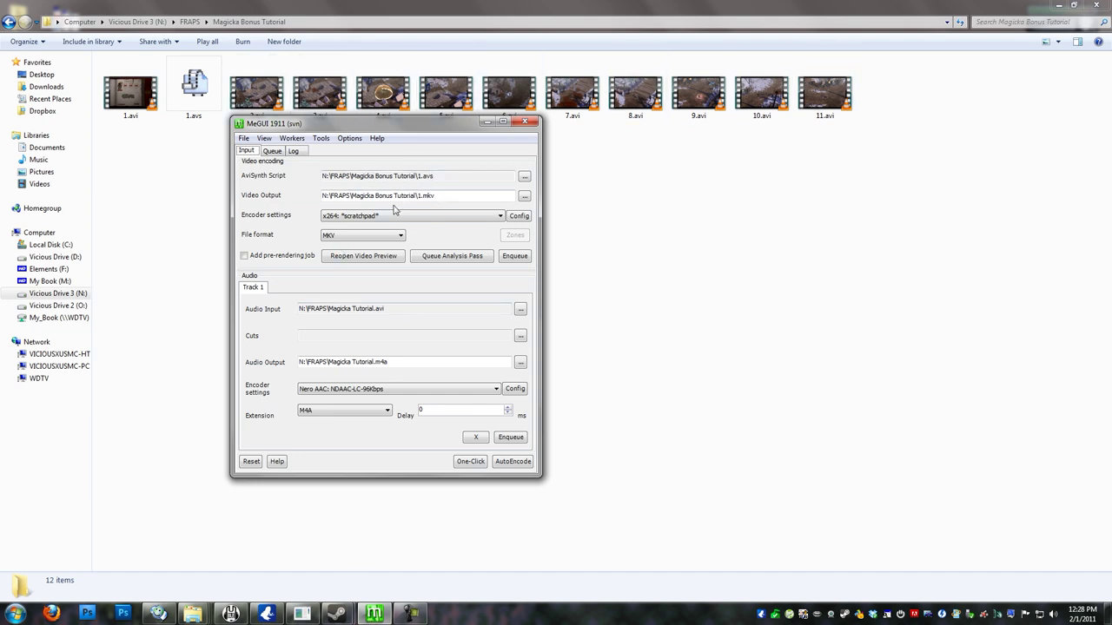
# Step: In the x264 configuration, set quality to 24, nudge the speed preset, then cancel
pyautogui.click(518, 217)
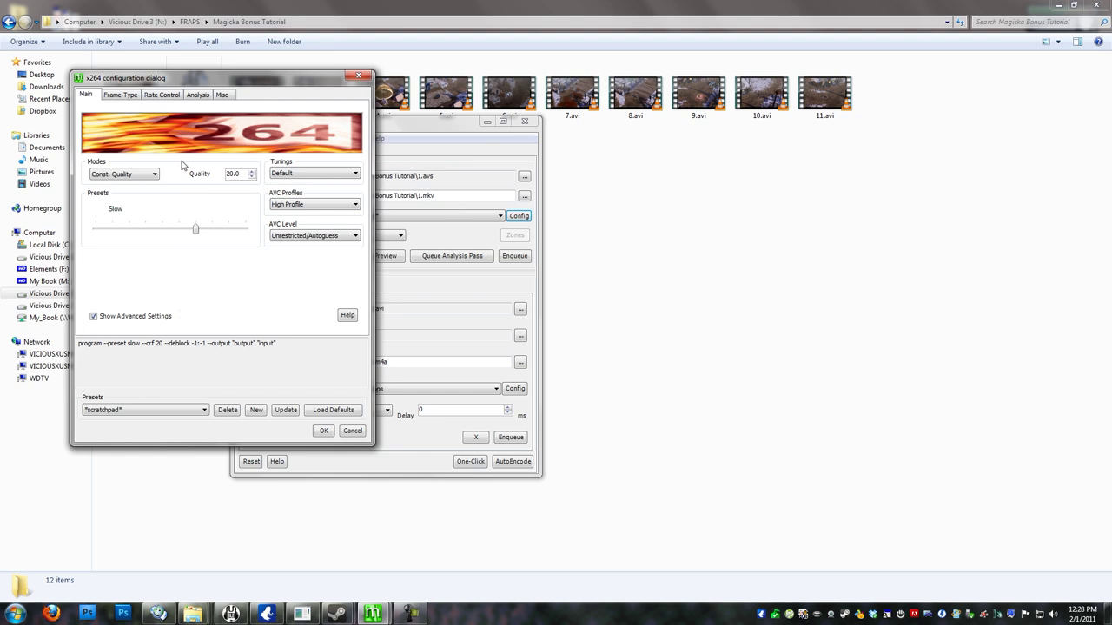
pyautogui.click(120, 97)
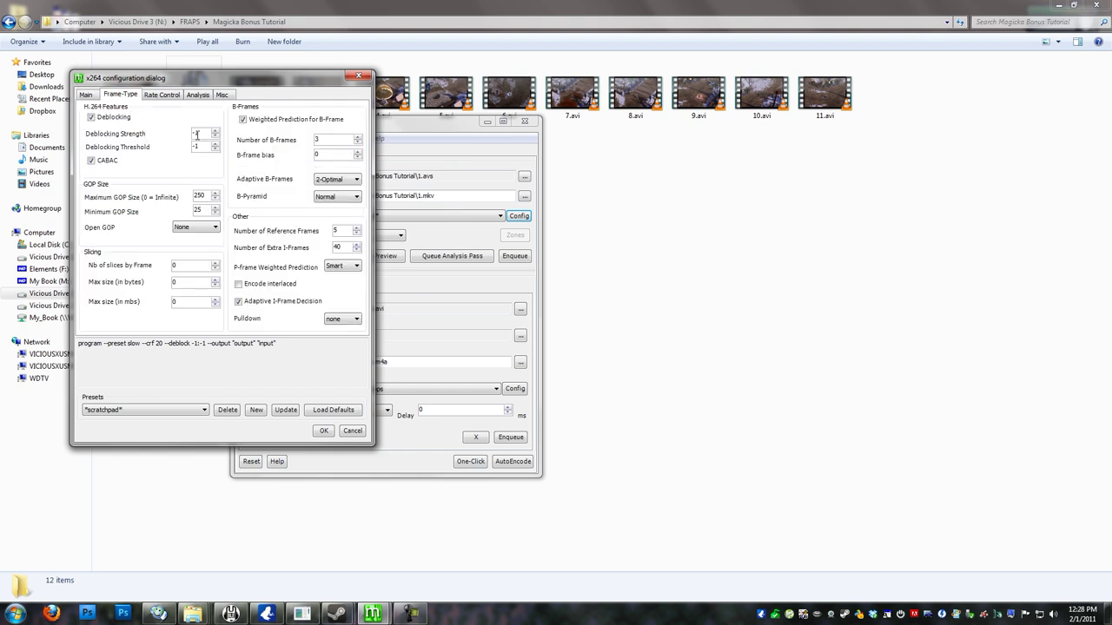
pyautogui.click(90, 95)
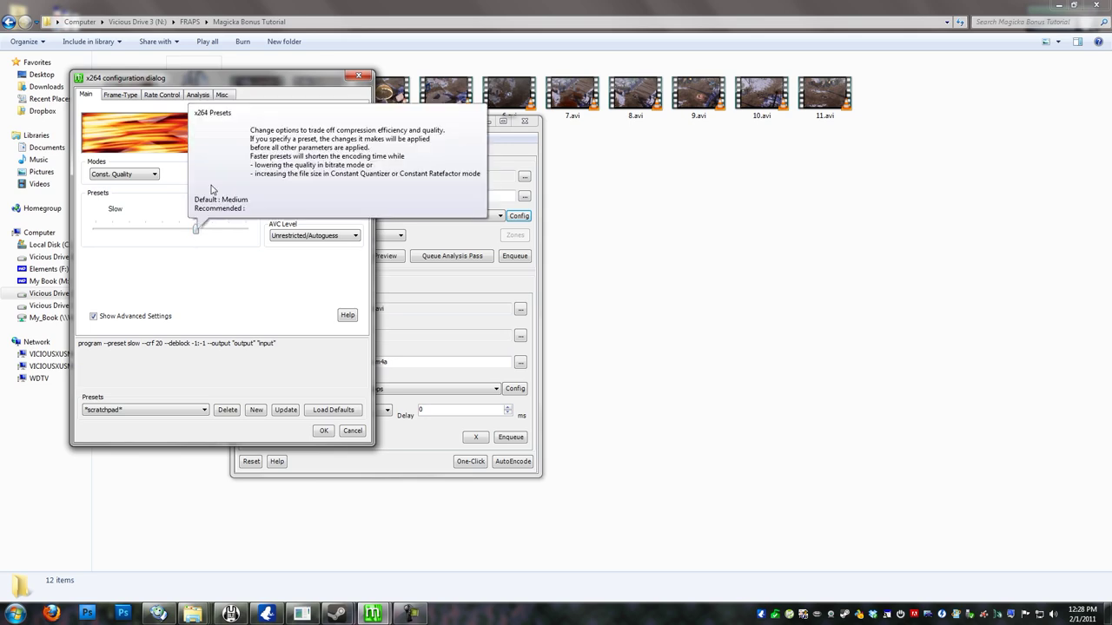
pyautogui.click(253, 171)
pyautogui.click(253, 171)
pyautogui.click(252, 171)
pyautogui.click(253, 171)
pyautogui.click(253, 171)
pyautogui.click(253, 171)
pyautogui.click(253, 171)
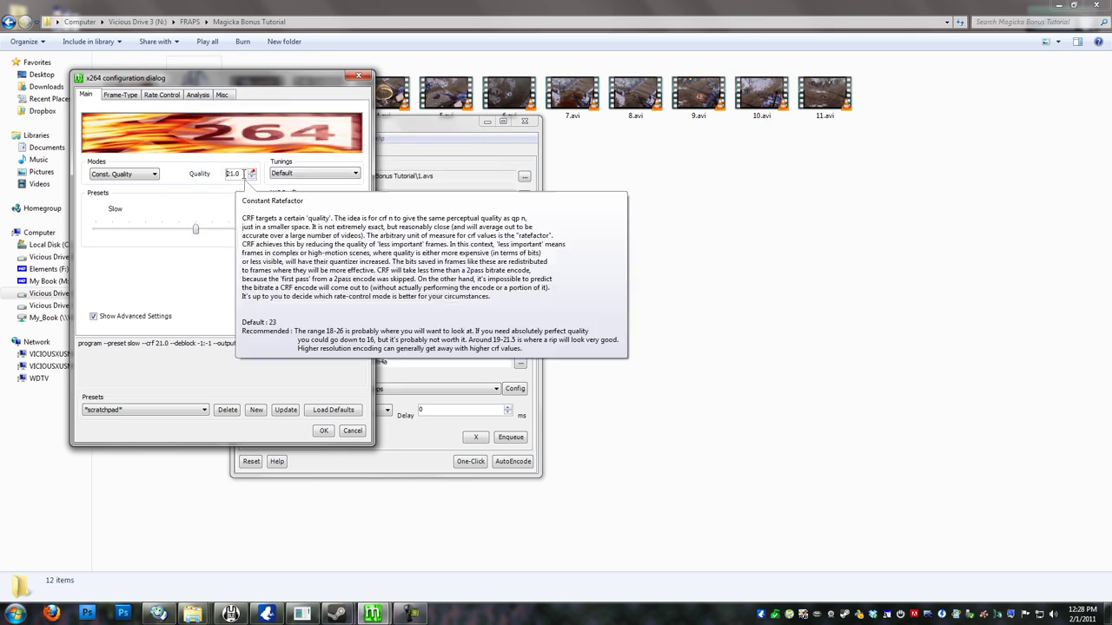
pyautogui.moveTo(244, 174); pyautogui.dragTo(215, 173)
pyautogui.write('24')
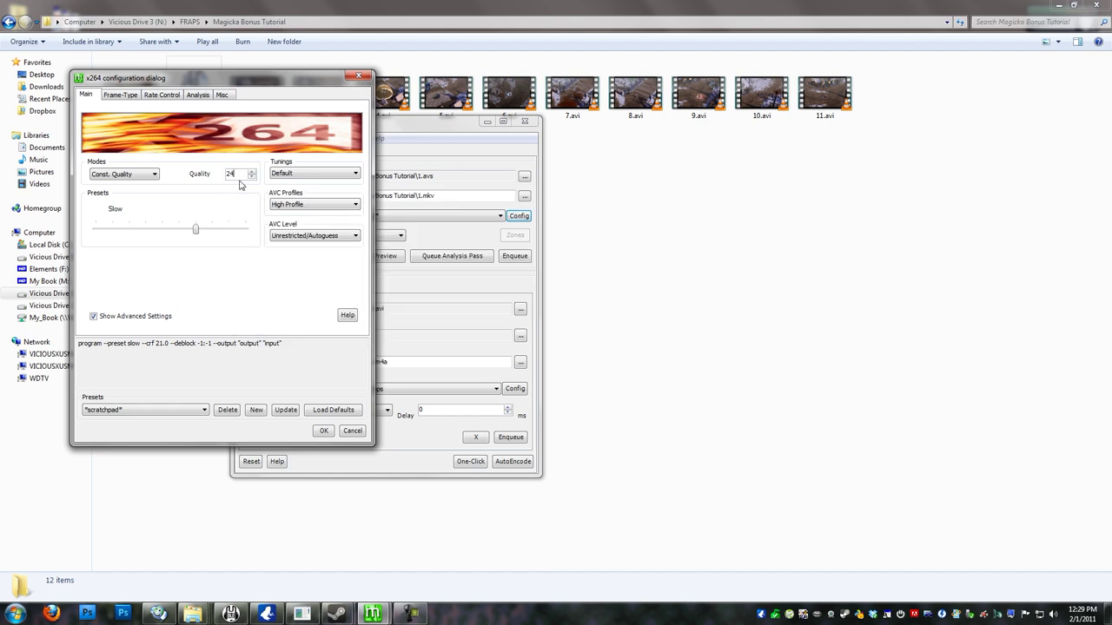
pyautogui.moveTo(194, 229)
pyautogui.mouseDown()
pyautogui.moveTo(247, 236)
pyautogui.moveTo(179, 228)
pyautogui.moveTo(194, 229)
pyautogui.mouseUp()
pyautogui.click(351, 430)
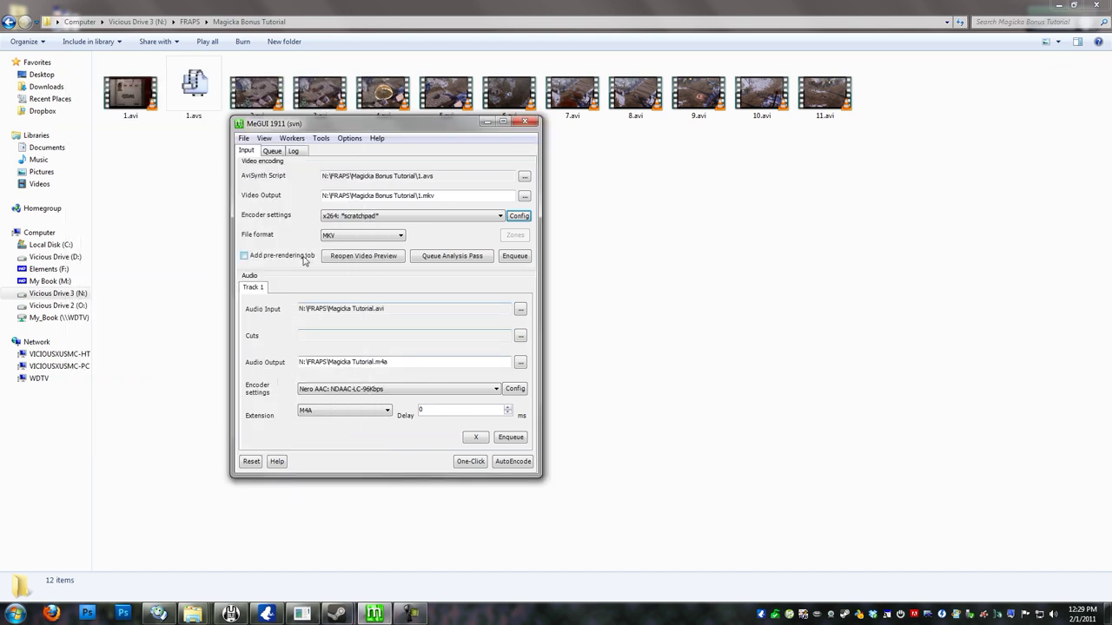
# Step: Choose Nero AAC NDAAC-LC-32Kbps as the audio encoder setting, then close MeGUI
pyautogui.click(361, 237)
pyautogui.click(362, 240)
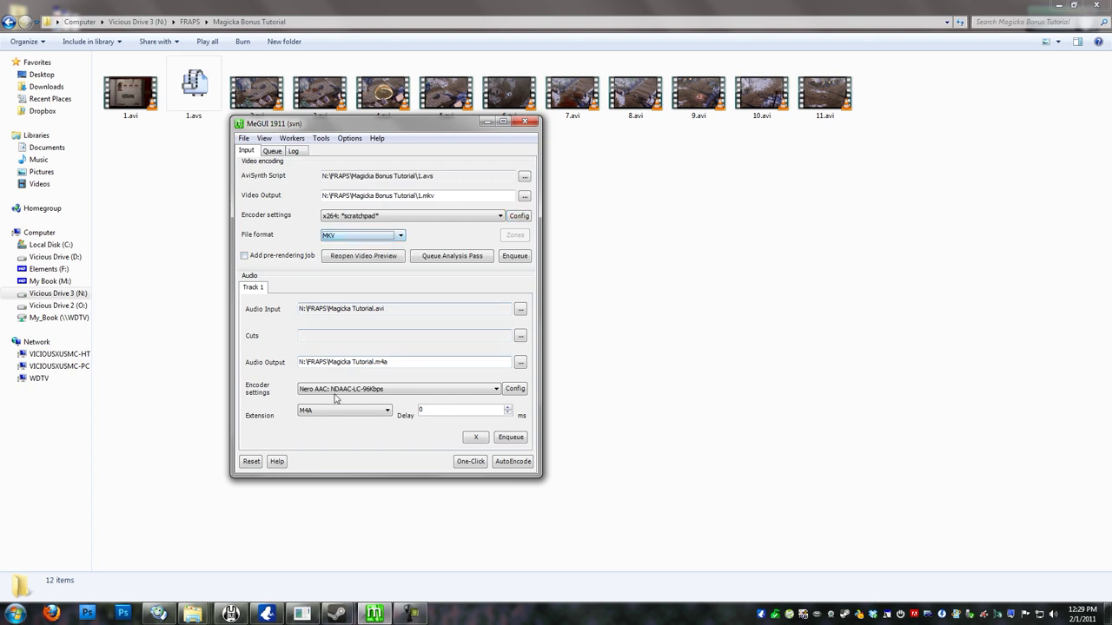
pyautogui.click(309, 410)
pyautogui.click(311, 410)
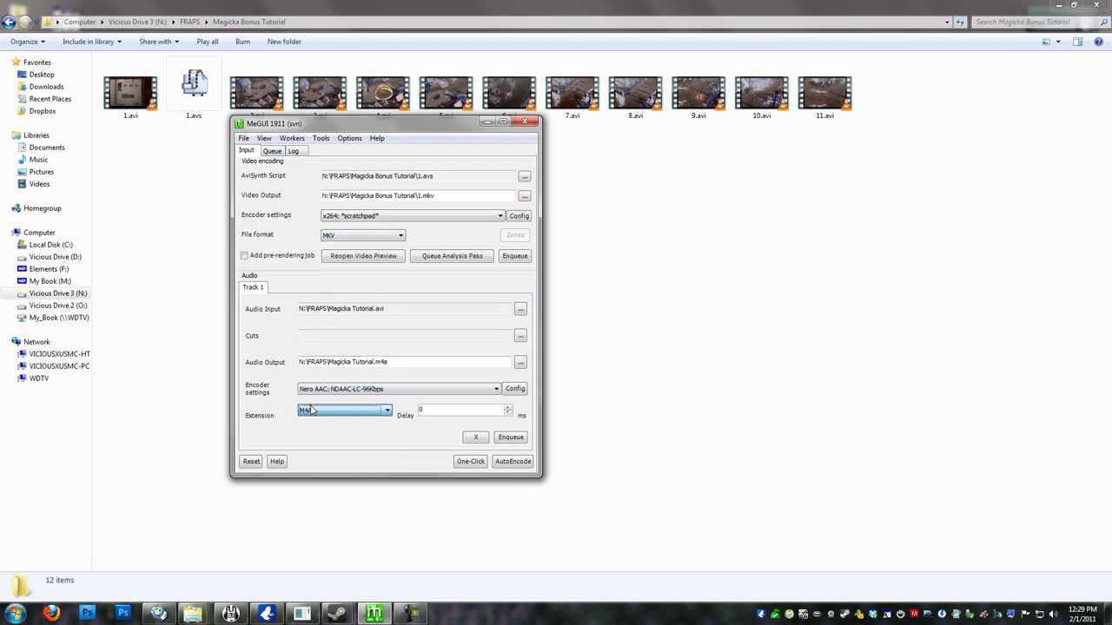
pyautogui.click(492, 394)
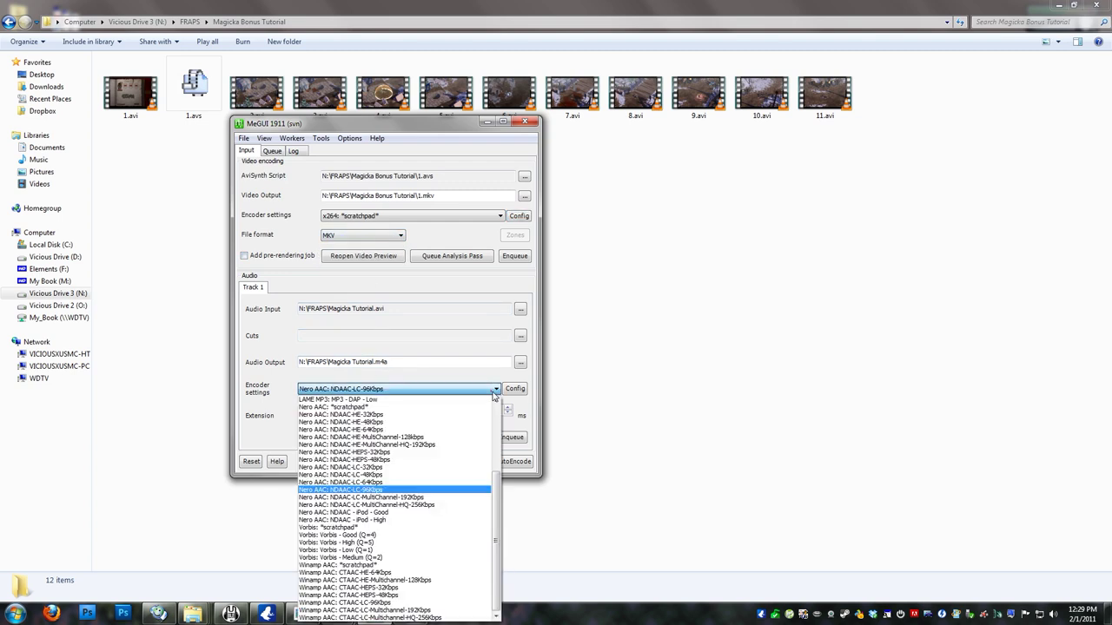
pyautogui.click(360, 483)
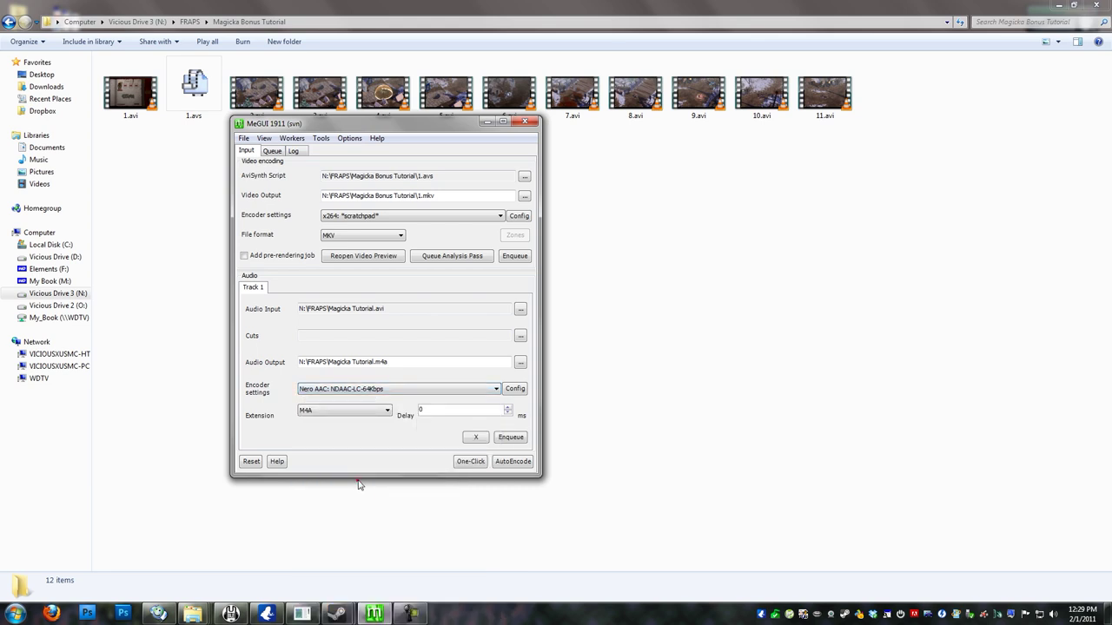
pyautogui.click(408, 390)
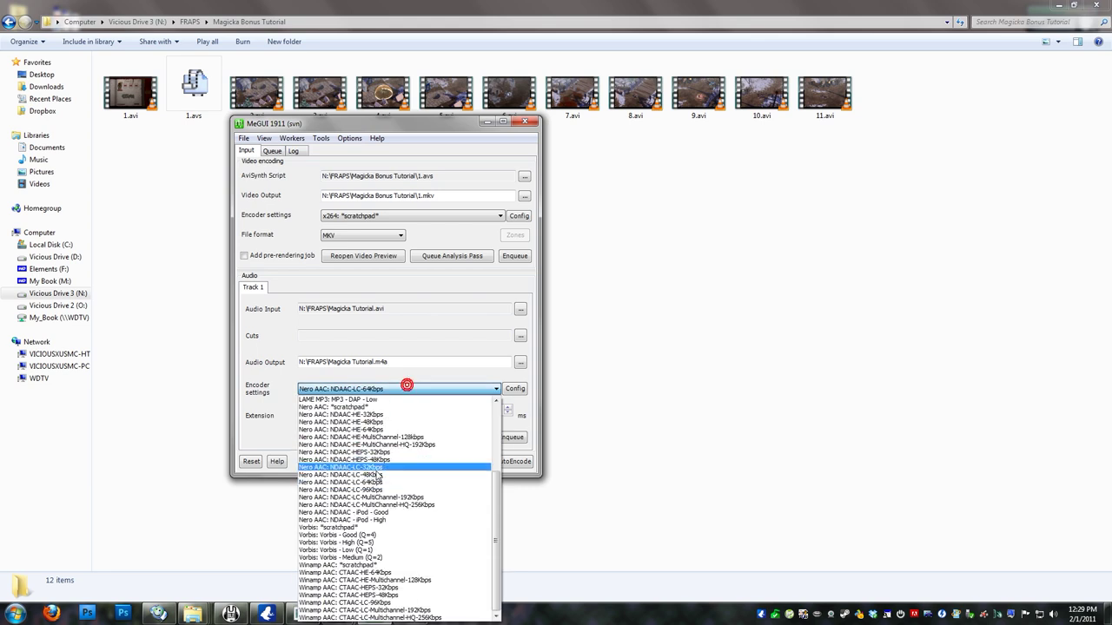
pyautogui.click(382, 468)
pyautogui.click(391, 390)
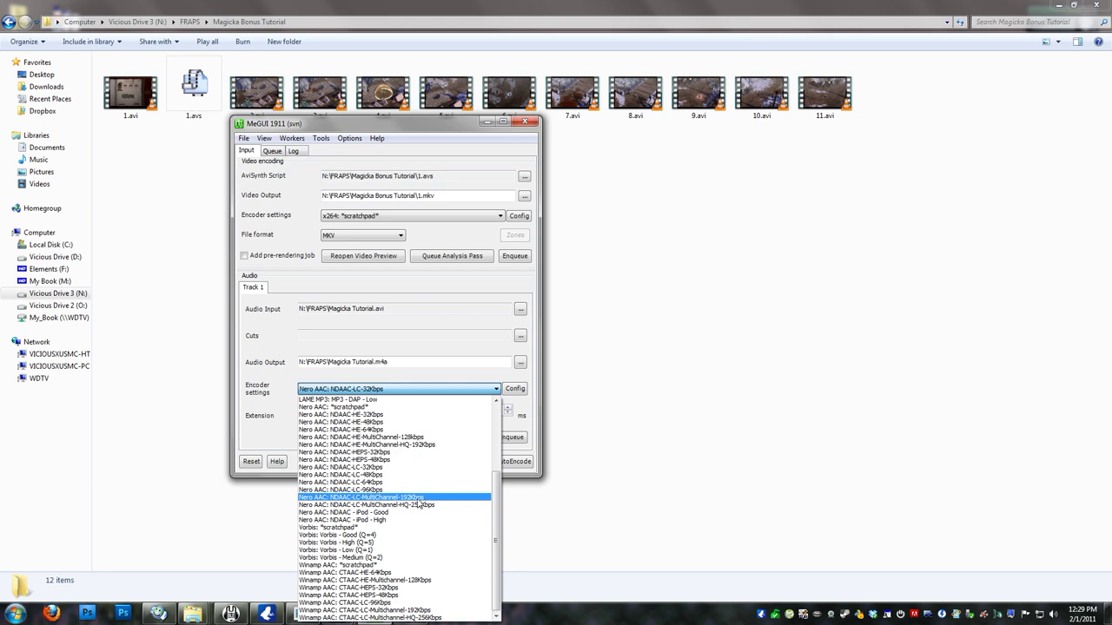
pyautogui.click(409, 349)
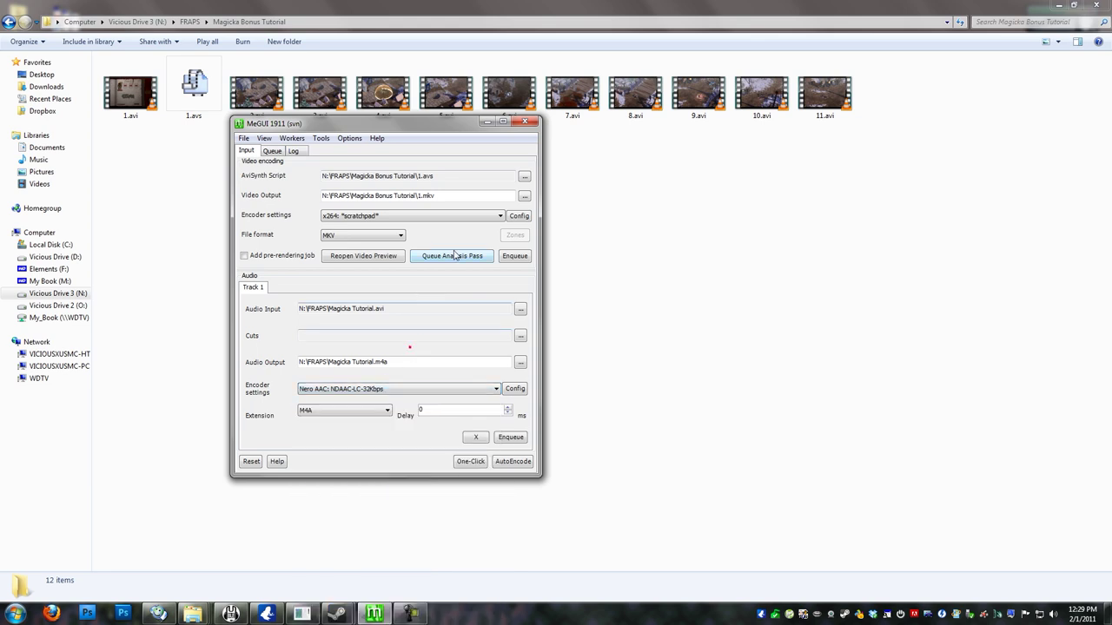
pyautogui.click(526, 122)
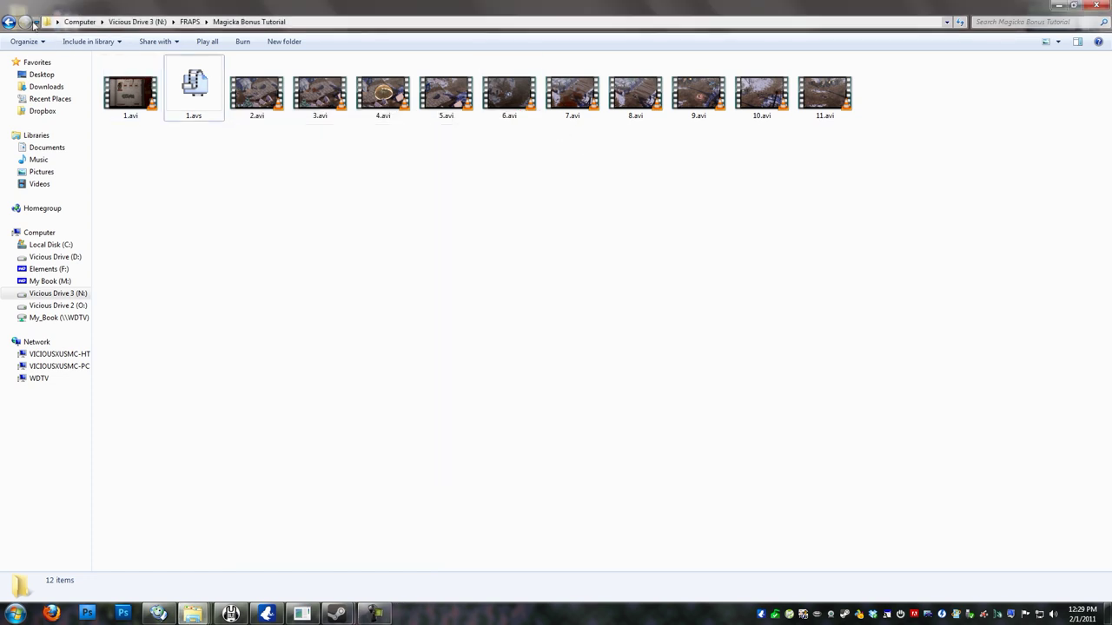
# Step: Go up to the FRAPS folder and select several of the Magicka .avi.sfk files in turn
pyautogui.press('BackSpace')
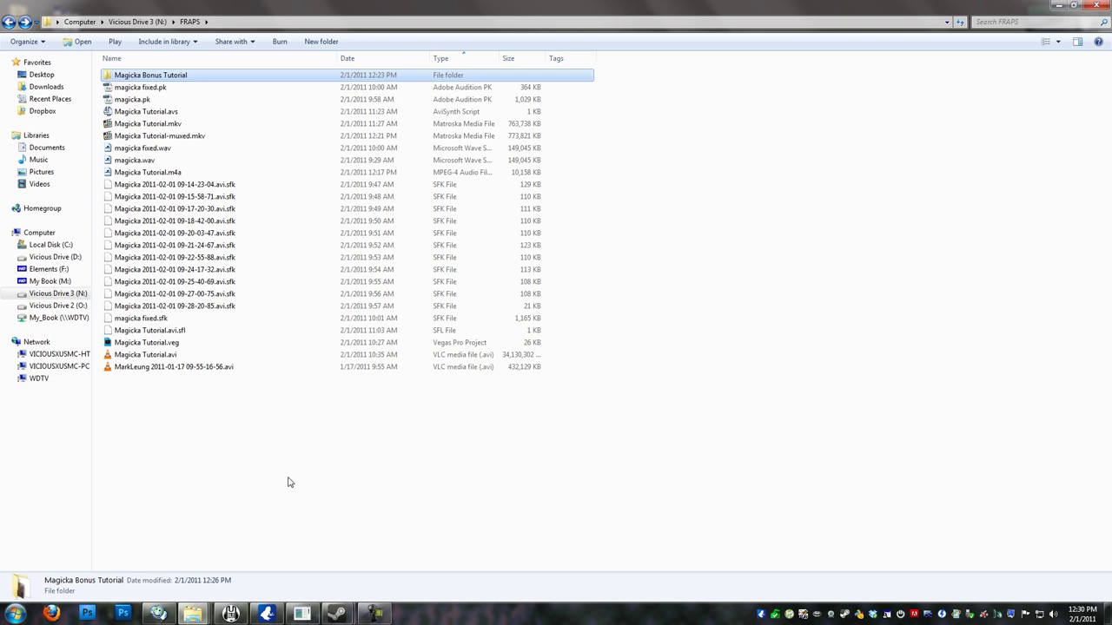
pyautogui.click(160, 306)
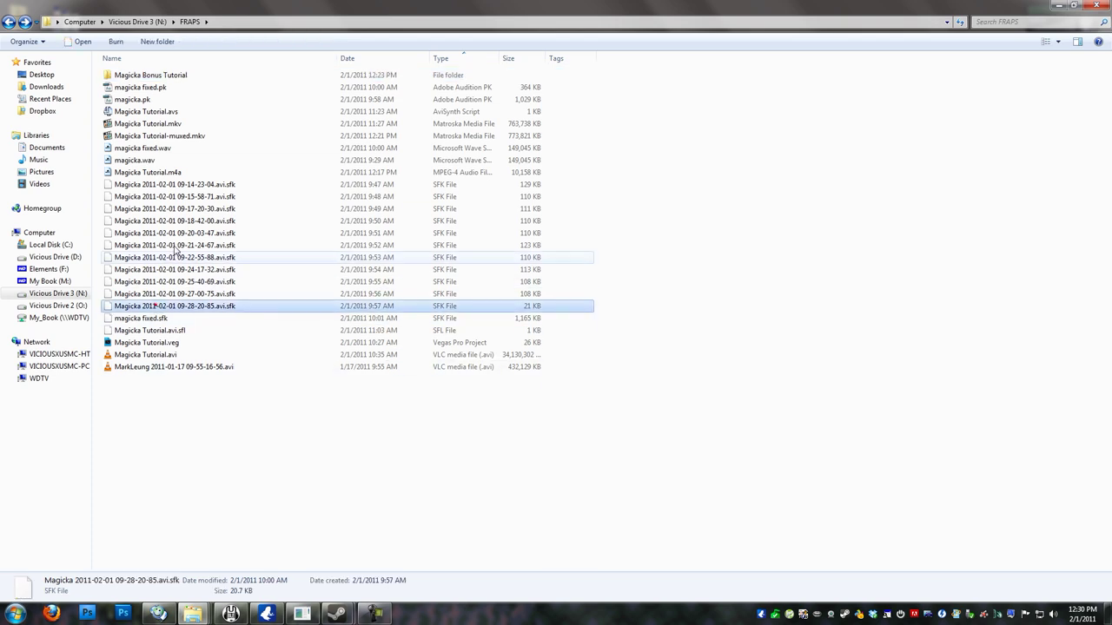
pyautogui.keyDown('shift'); pyautogui.click(186, 189); pyautogui.keyUp('shift')
pyautogui.click(188, 197)
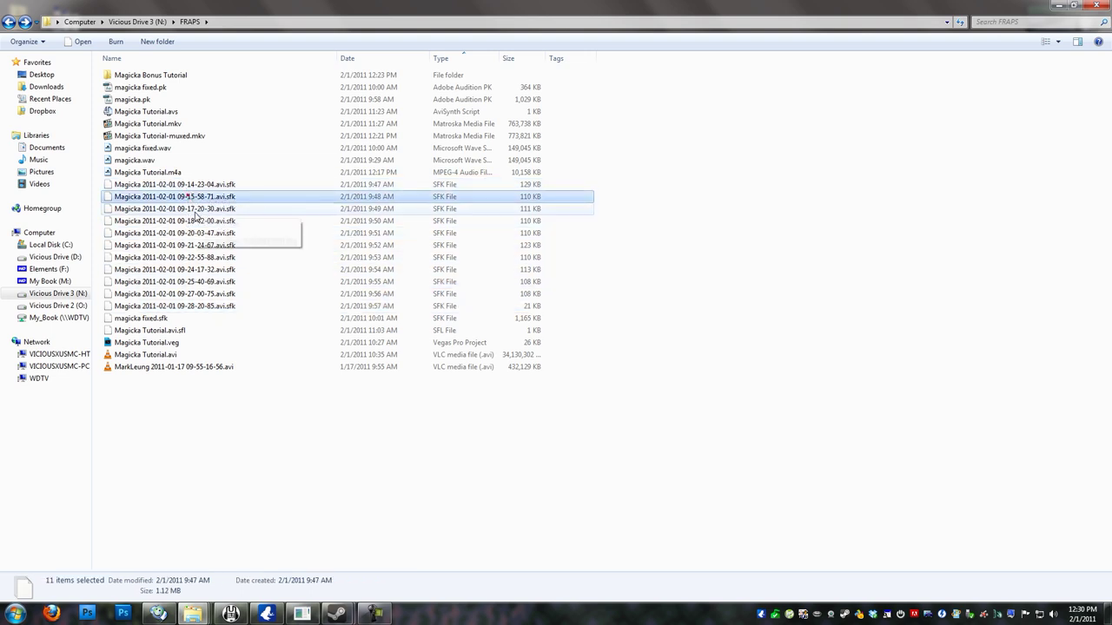
pyautogui.click(193, 210)
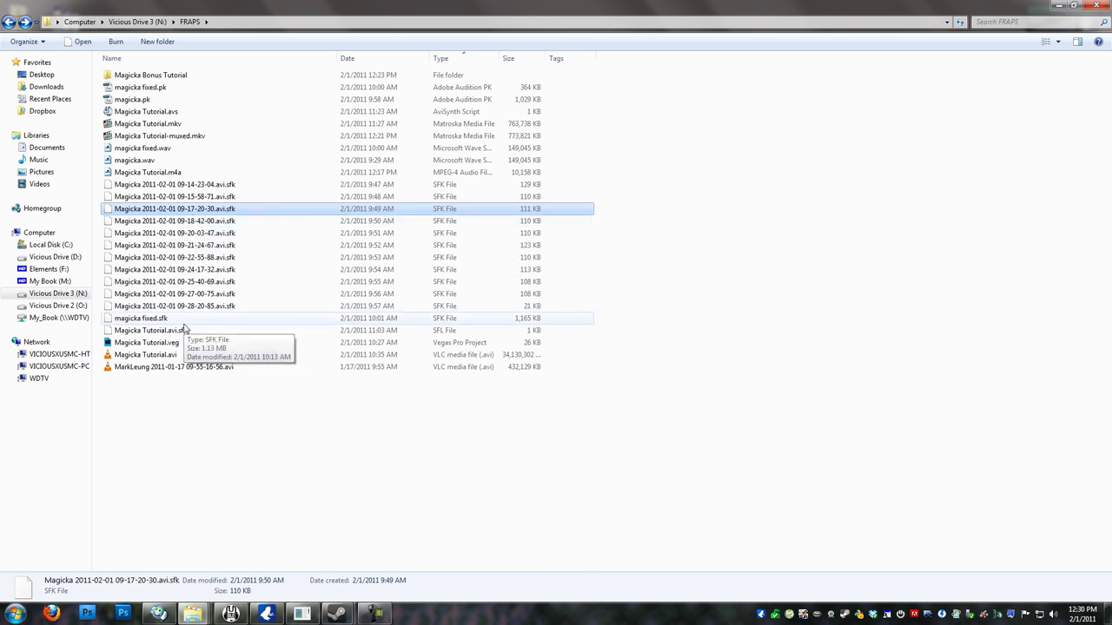
pyautogui.click(229, 186)
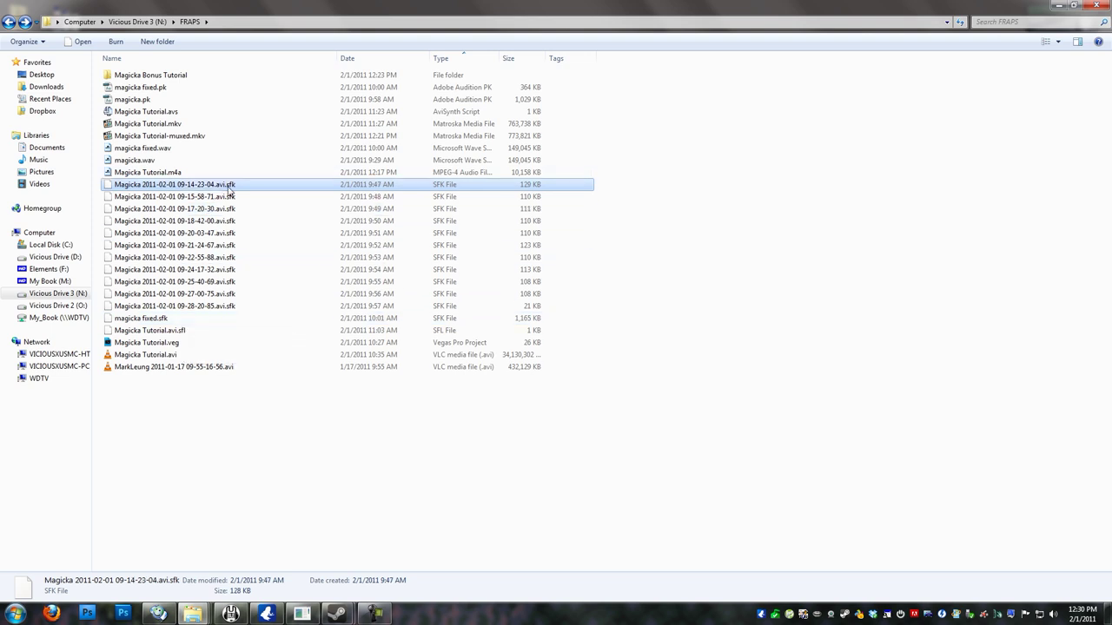
pyautogui.click(216, 210)
pyautogui.click(216, 234)
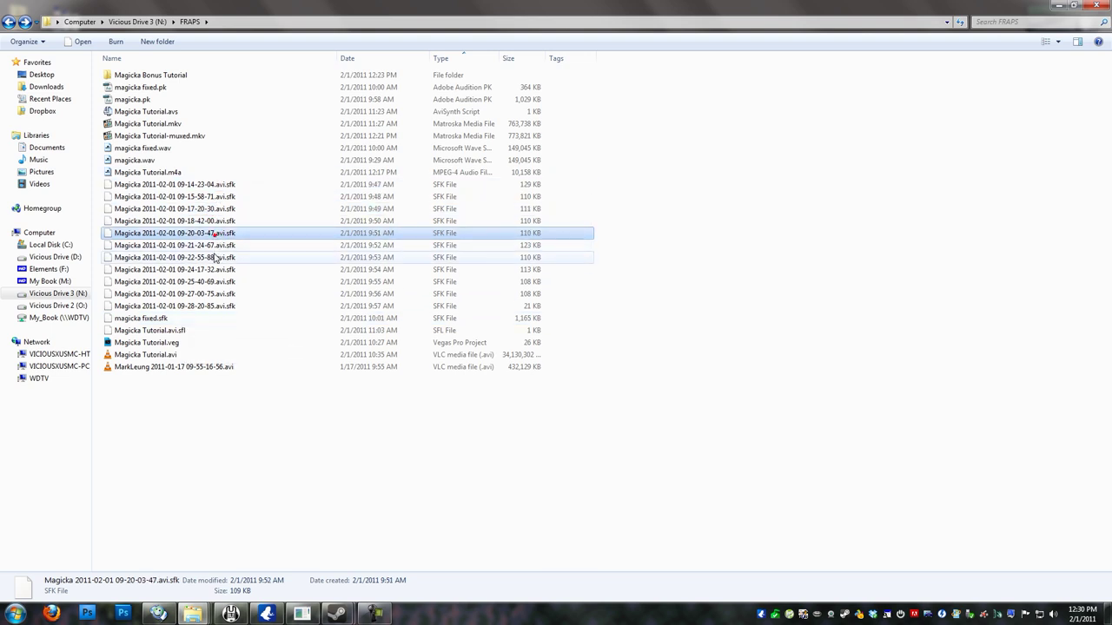
pyautogui.click(214, 258)
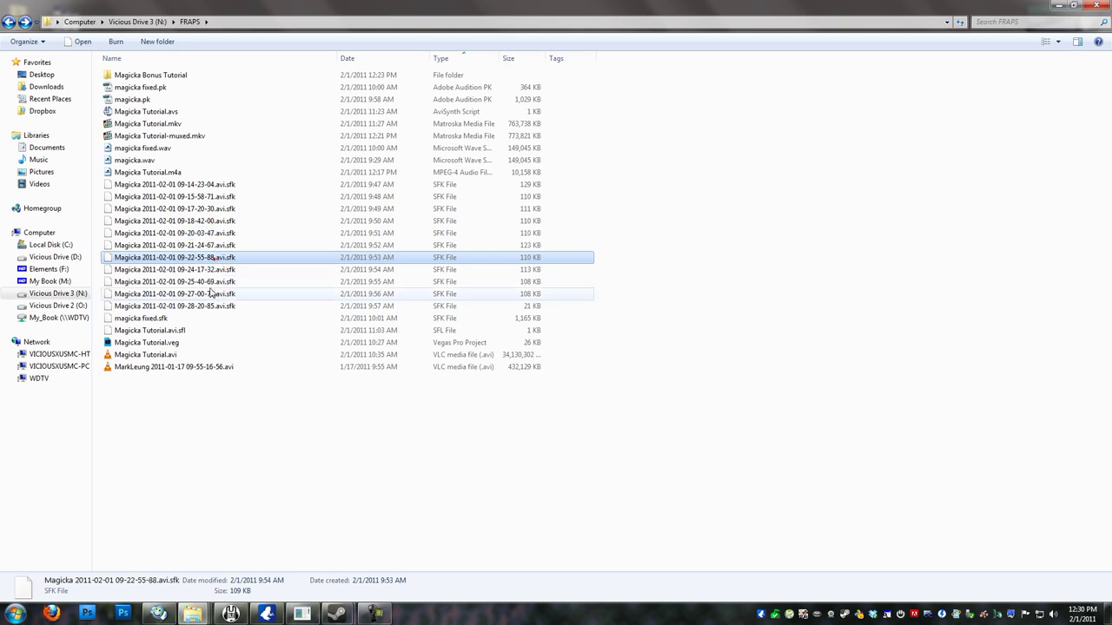